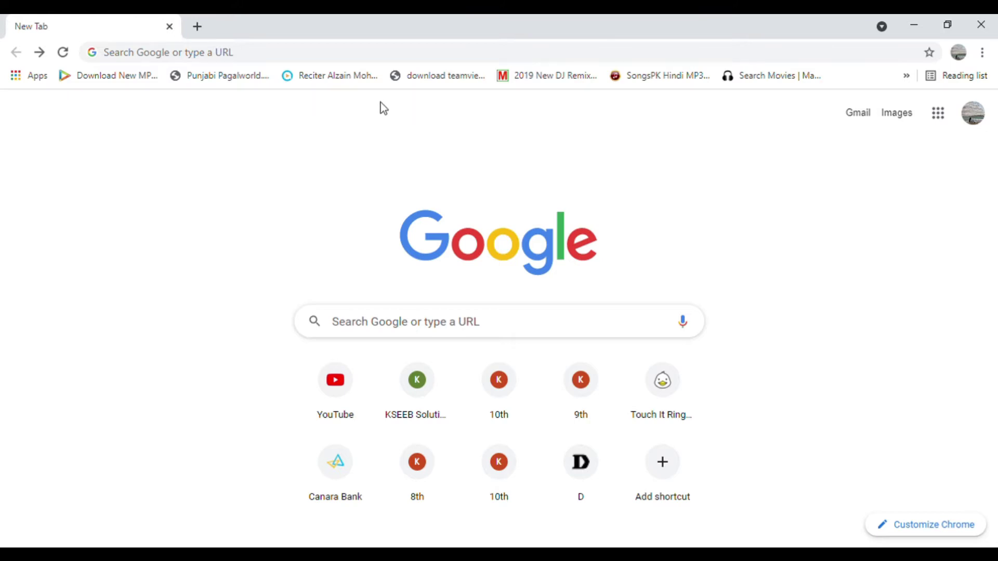
Search the web for google forms, go to Google Forms for personal use and create a blank form
click(241, 56)
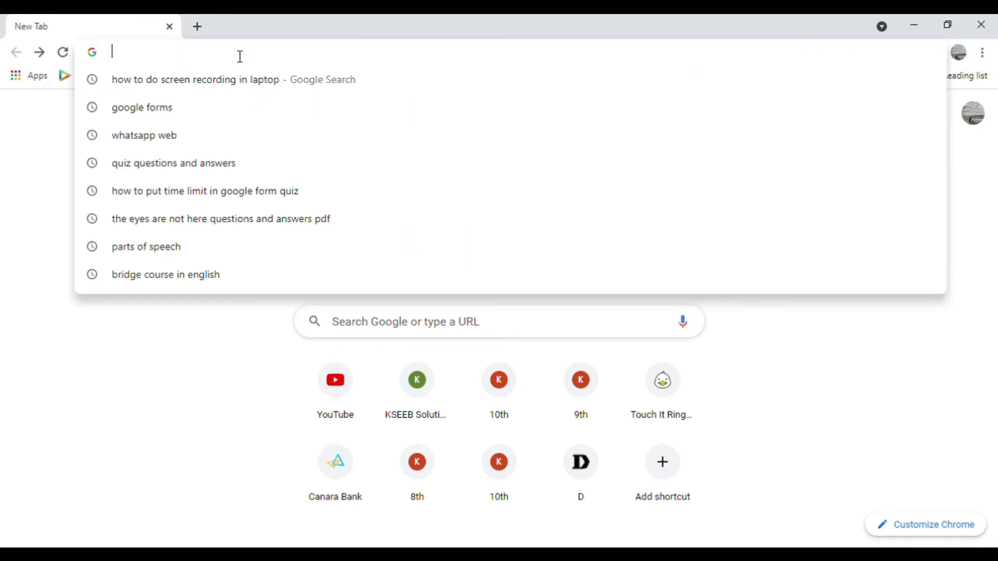
click(182, 112)
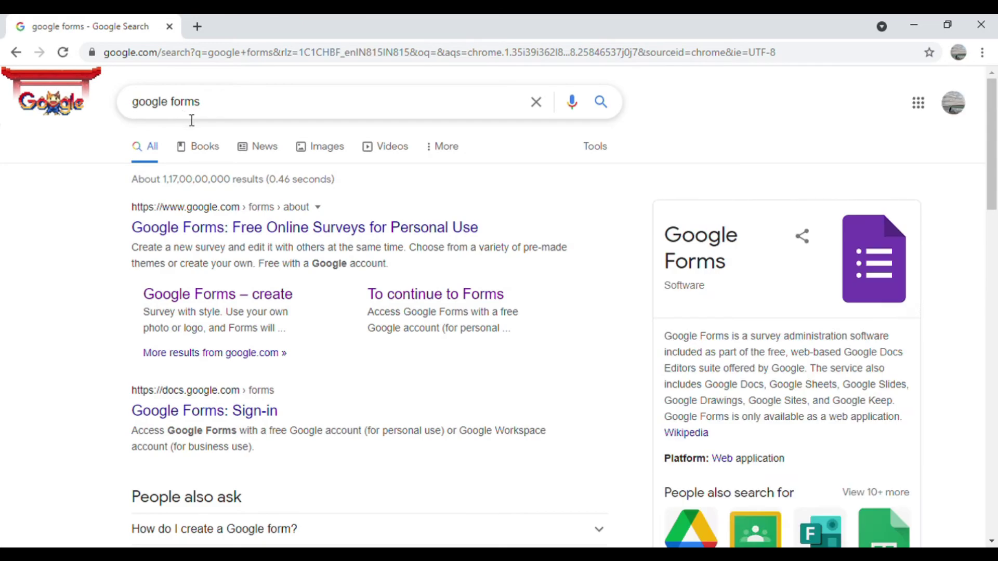
click(215, 298)
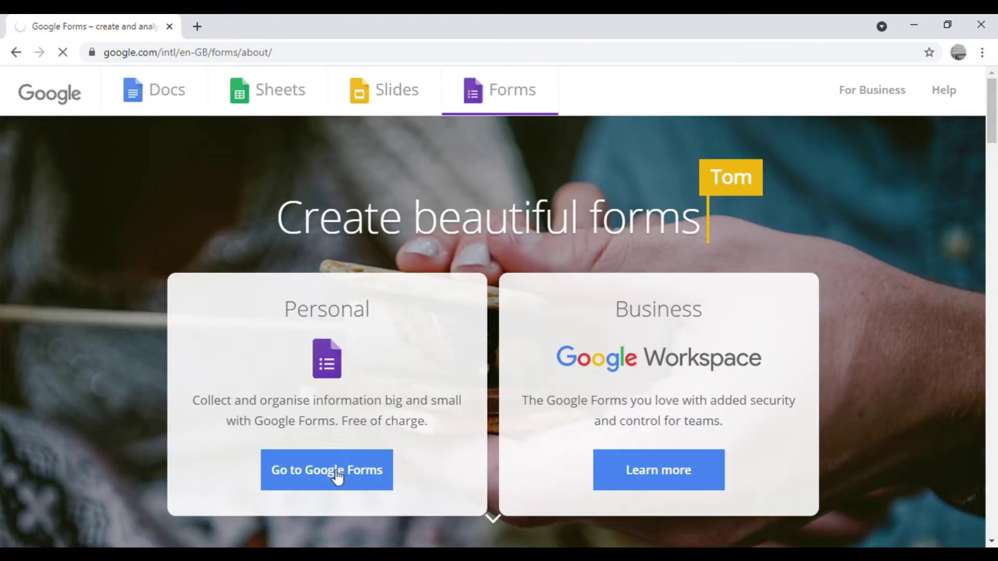
click(337, 474)
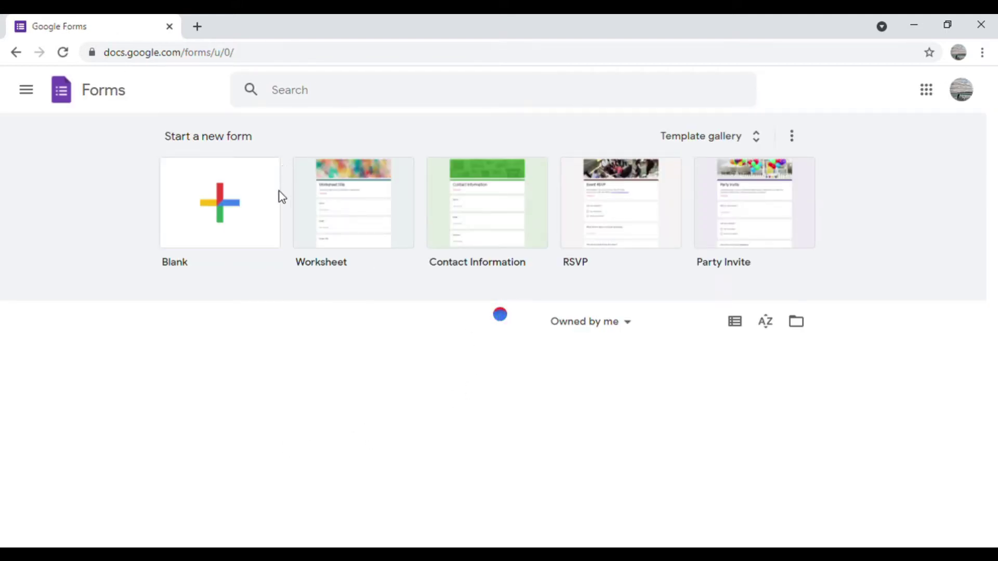
click(222, 210)
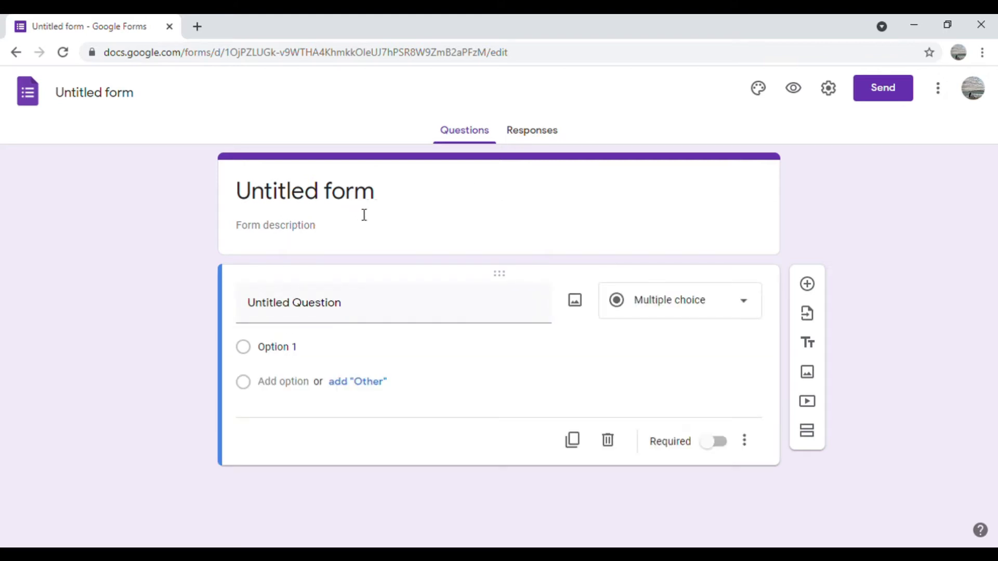
Title the form "General Quiz"
click(385, 197)
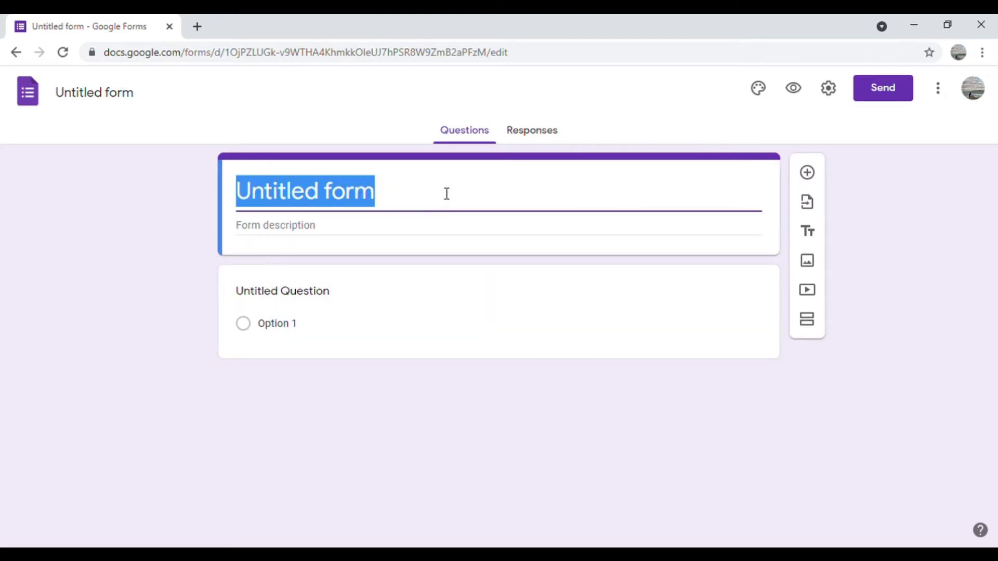
text(Quiz)
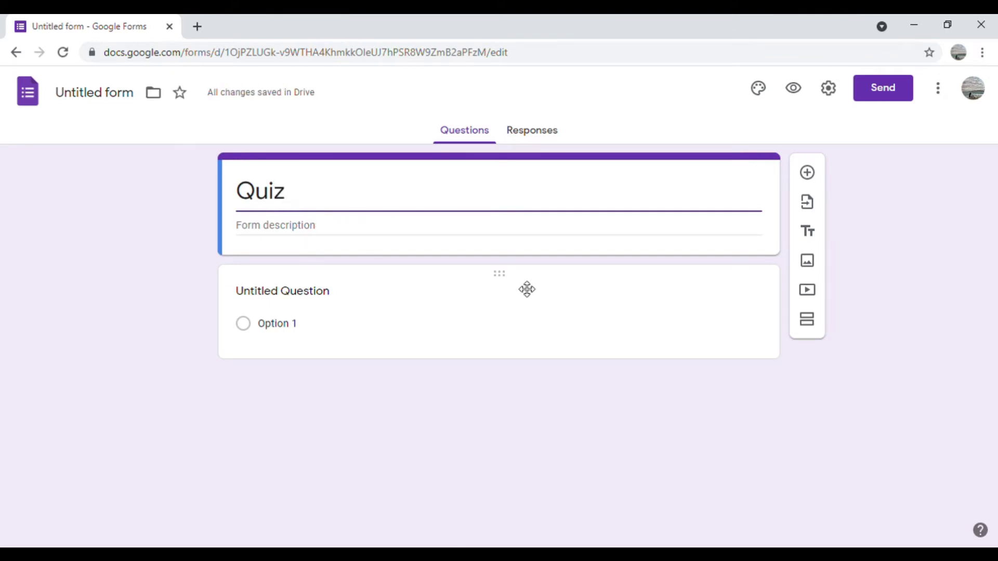
click(240, 192)
text(Genr)
key(BackSpace)
text(eral)
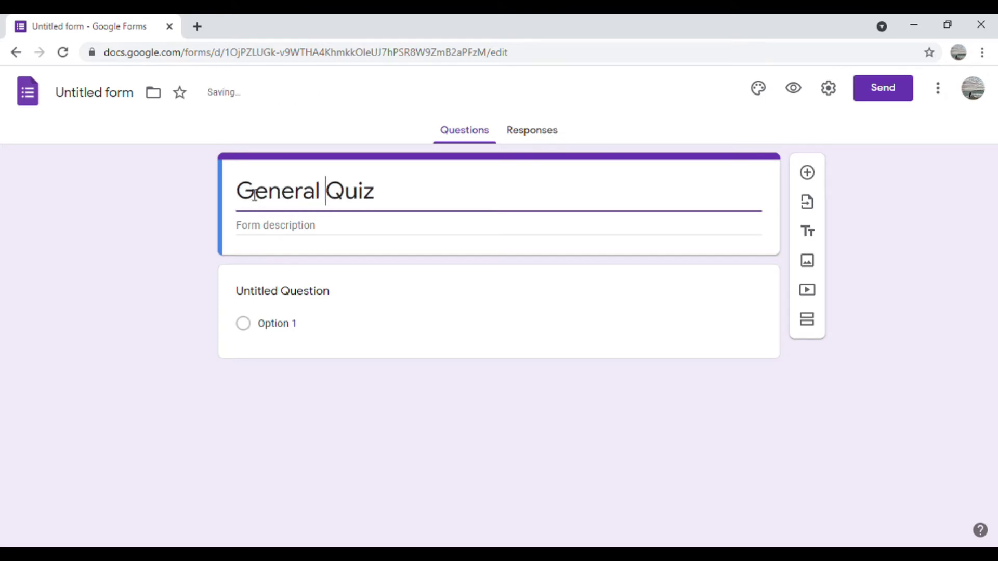
Enter the form description "Kindly answer the questions carefully...... All the best!"
click(278, 231)
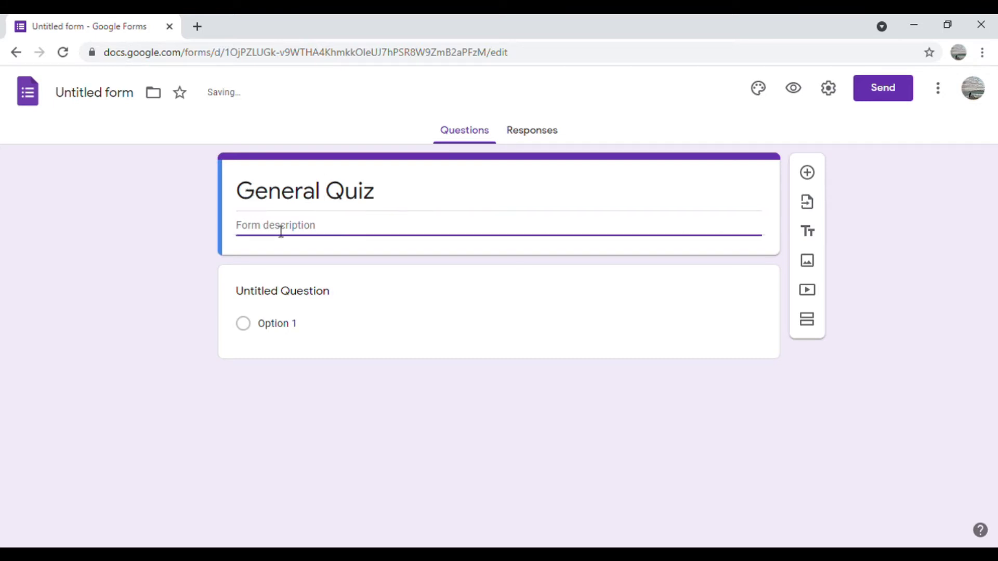
text(Kindly)
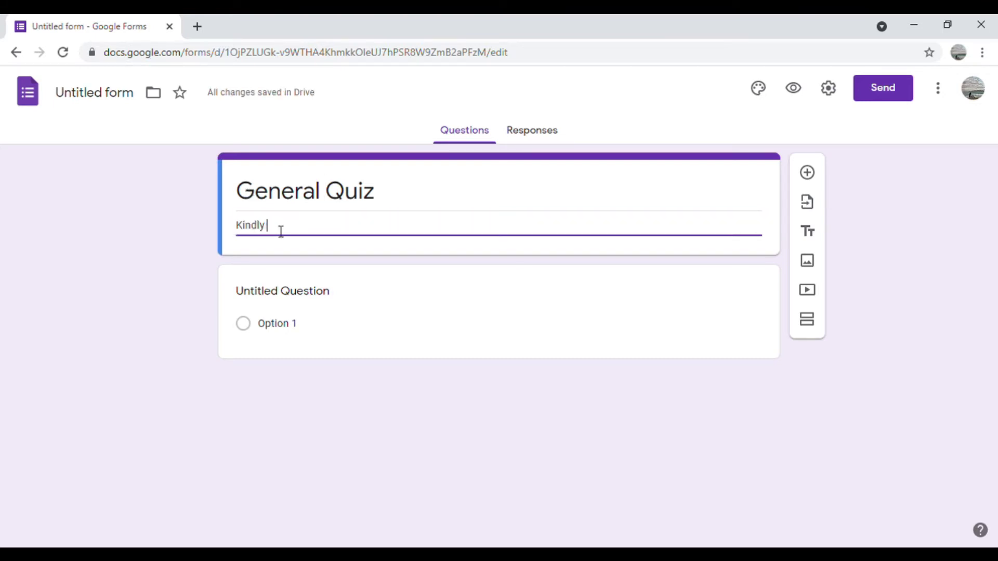
text( answer the questions carefully......)
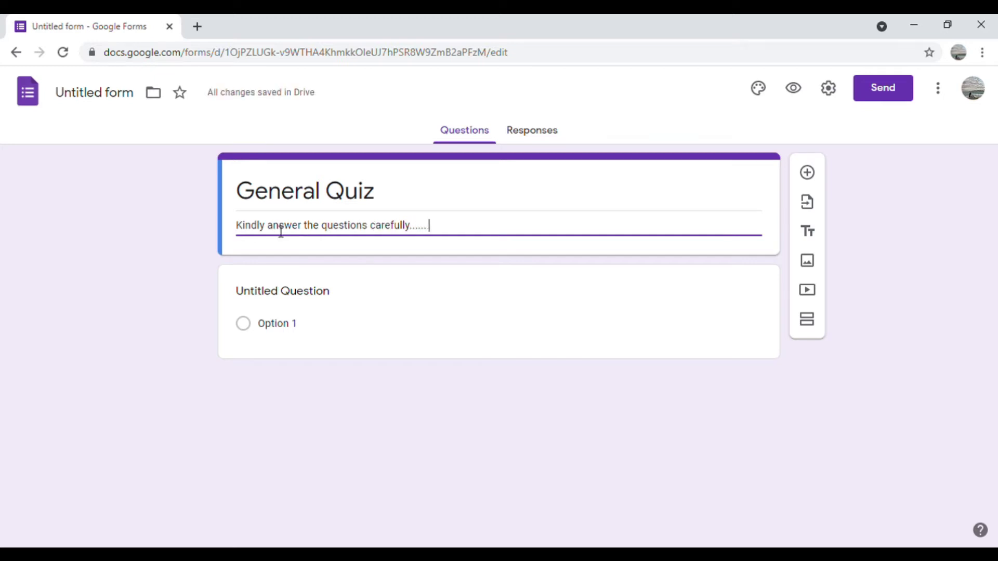
text( All the best!)
Make the form a quiz and limit it to 1 response per respondent, saving the settings
click(830, 86)
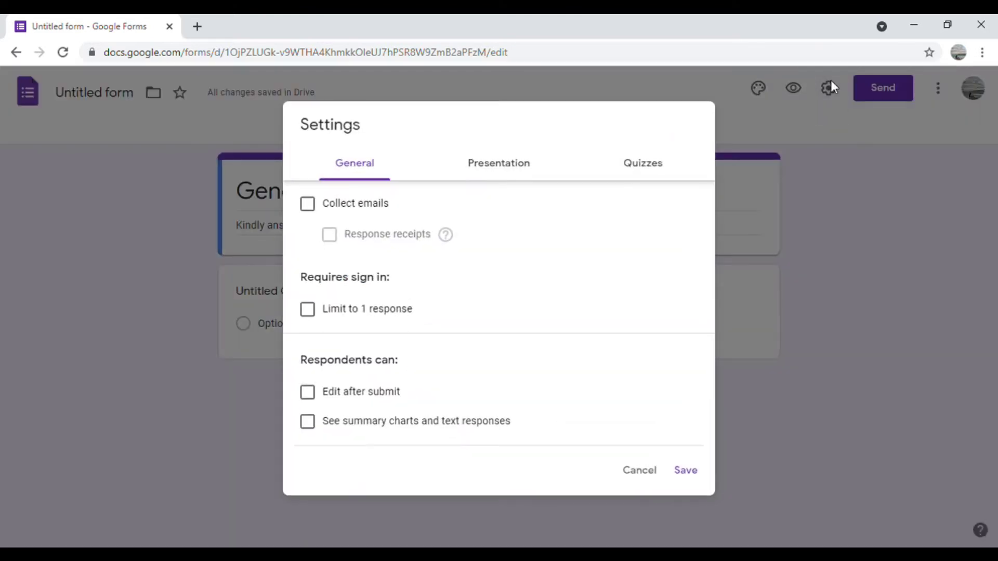
click(637, 172)
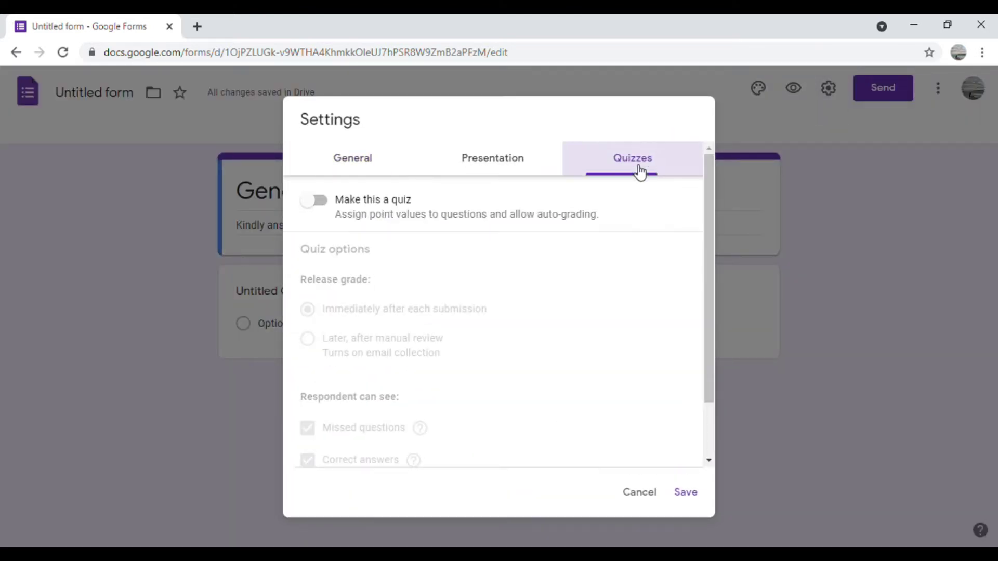
click(319, 200)
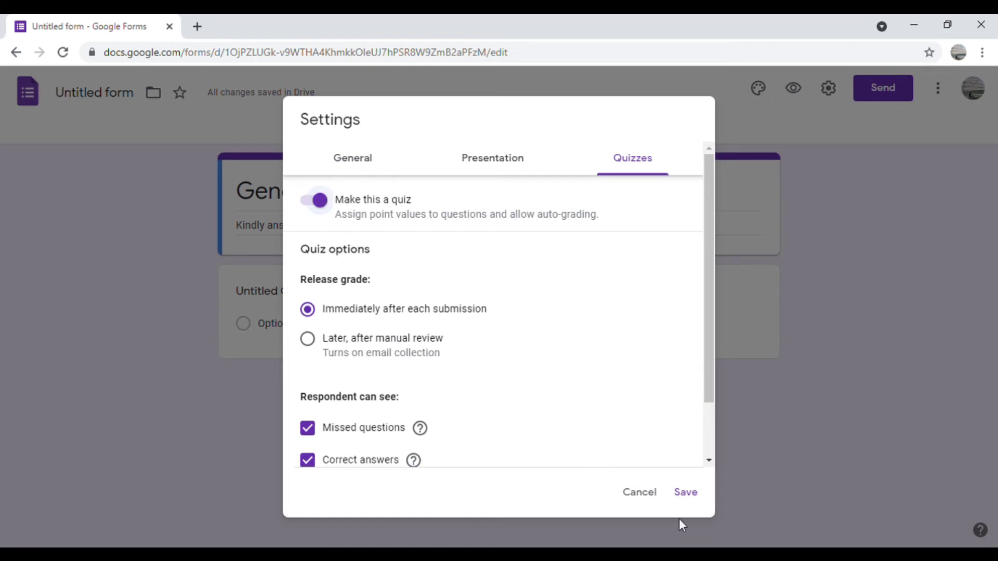
click(395, 163)
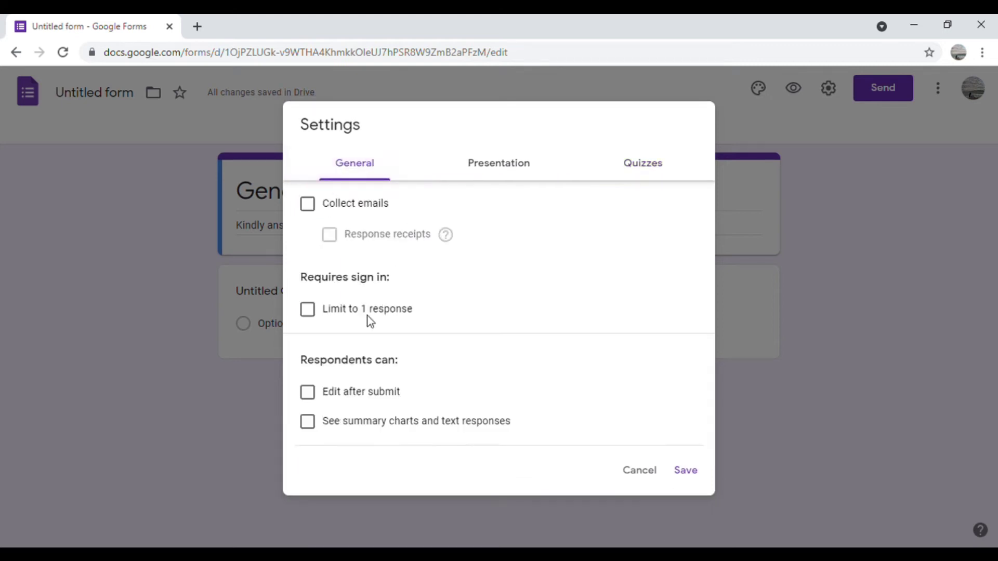
drag(338, 310, 334, 309)
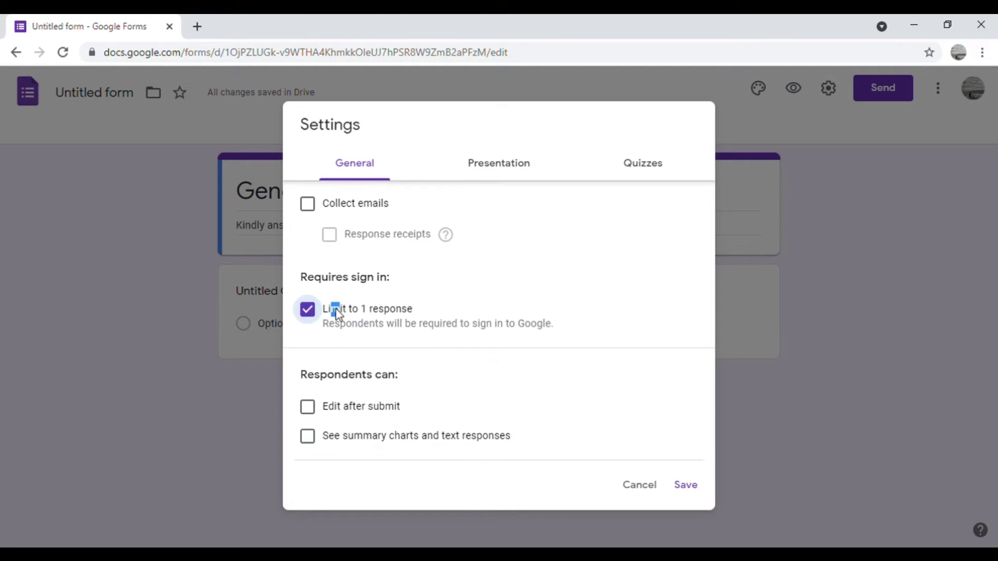
click(696, 491)
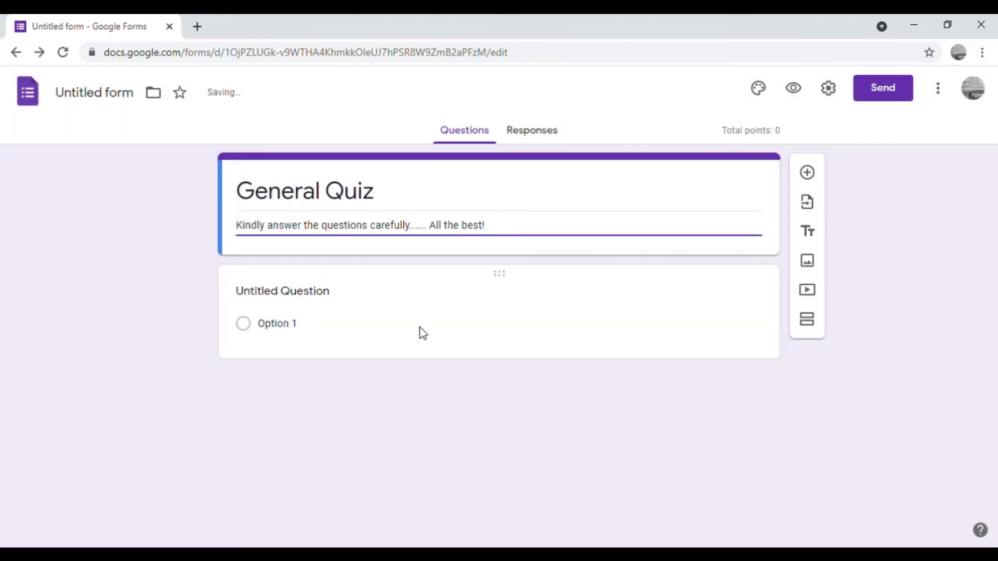
Change the untitled question to "Enter your name" and make it required
click(294, 292)
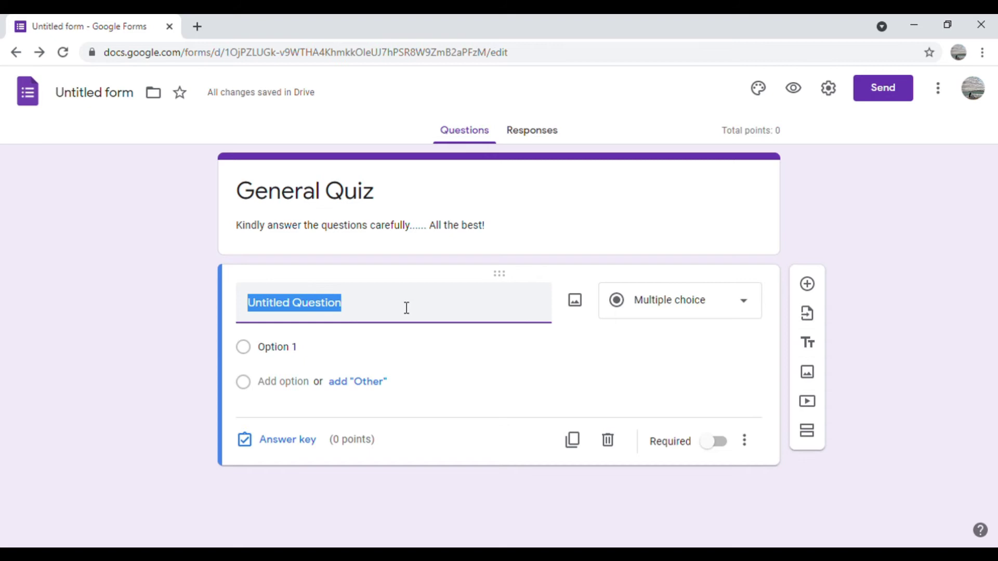
text(Enter your name)
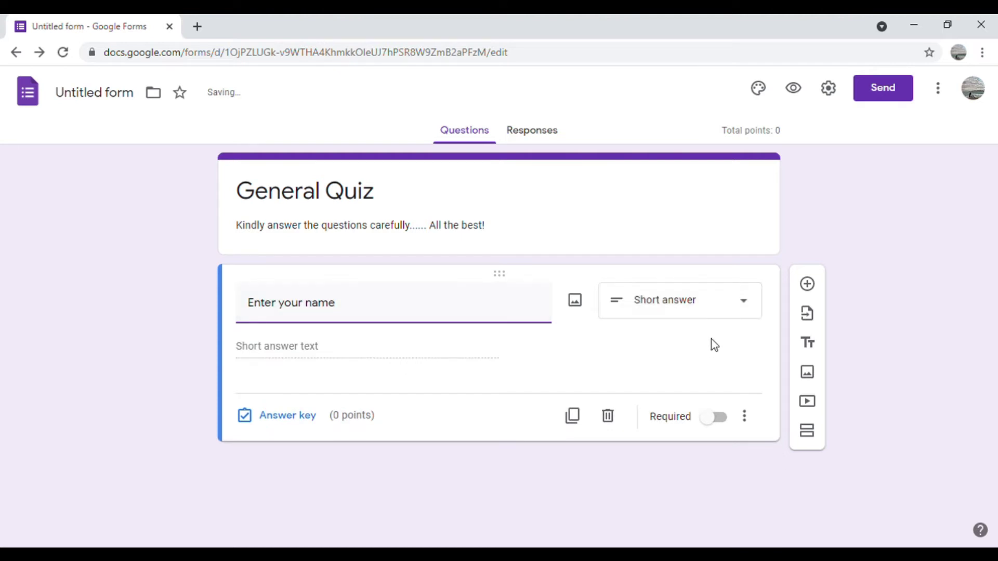
click(727, 422)
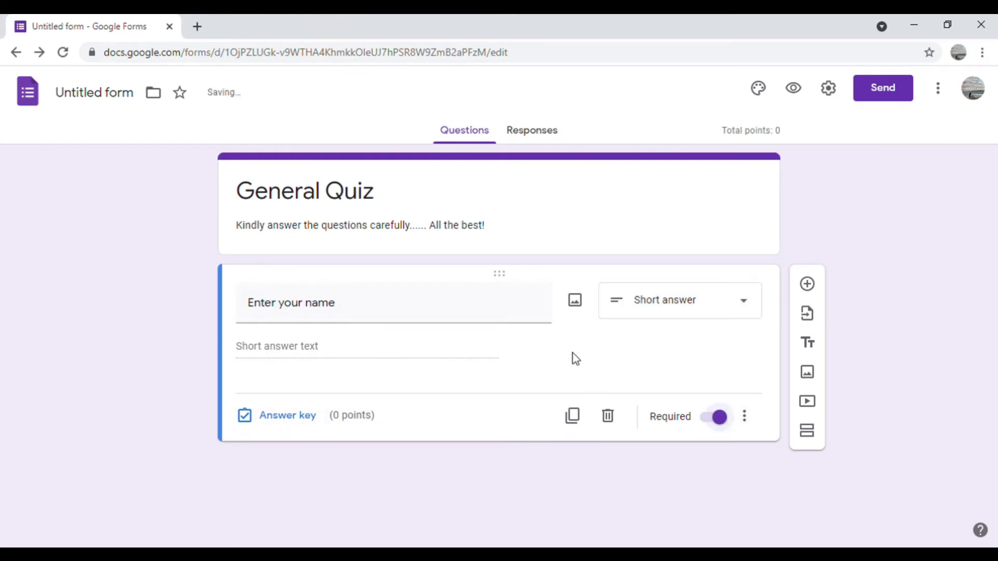
Add a multiple choice question reading "1. What is the name of our galaxy?"
click(807, 284)
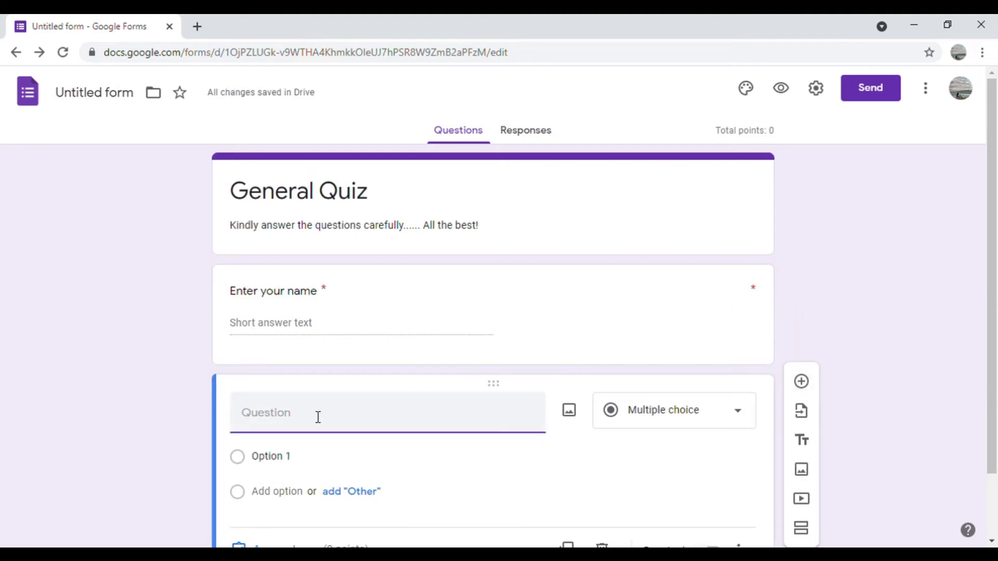
text(1)
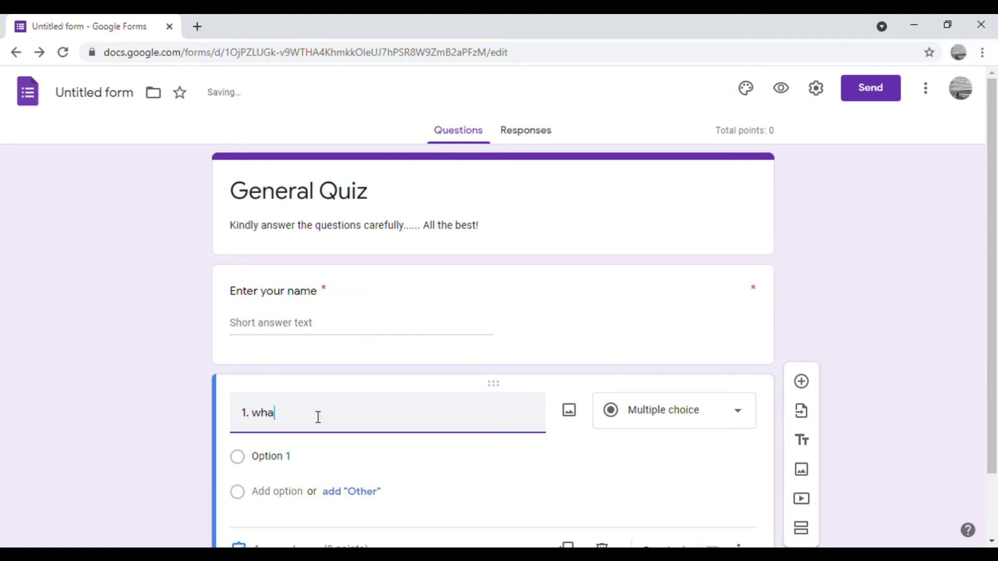
text(. What)
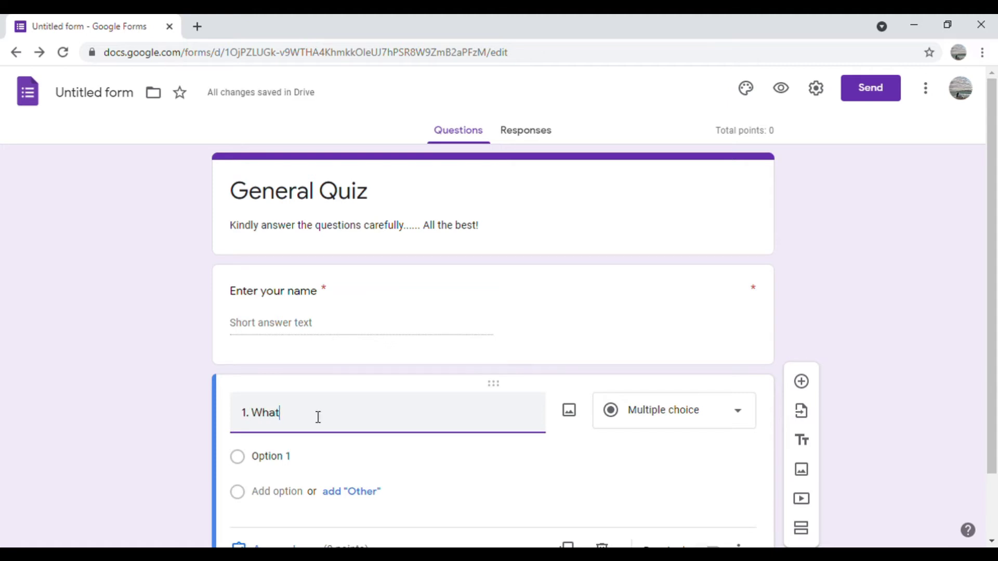
text( is the name of our galaxy?)
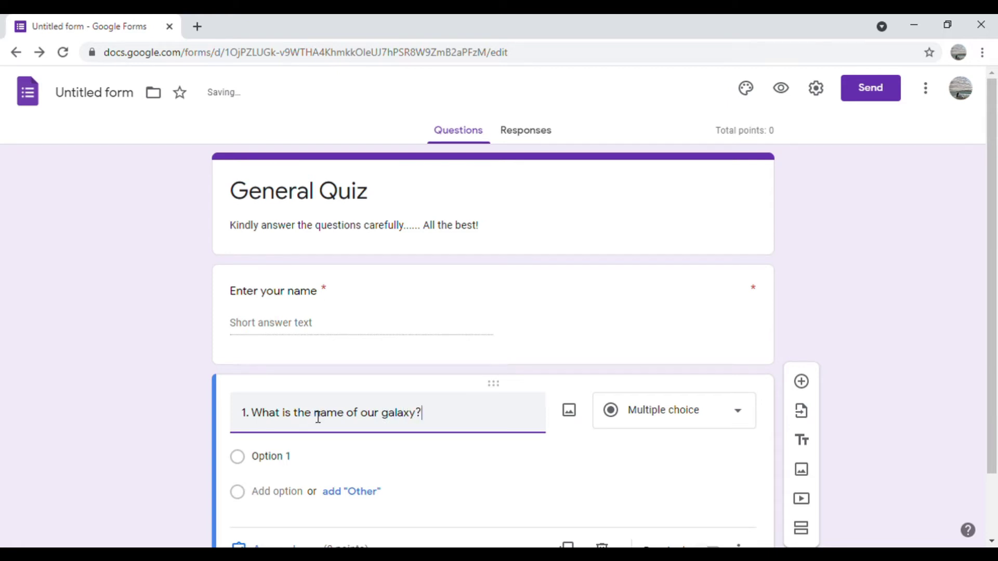
scroll(428, 487, down, 2)
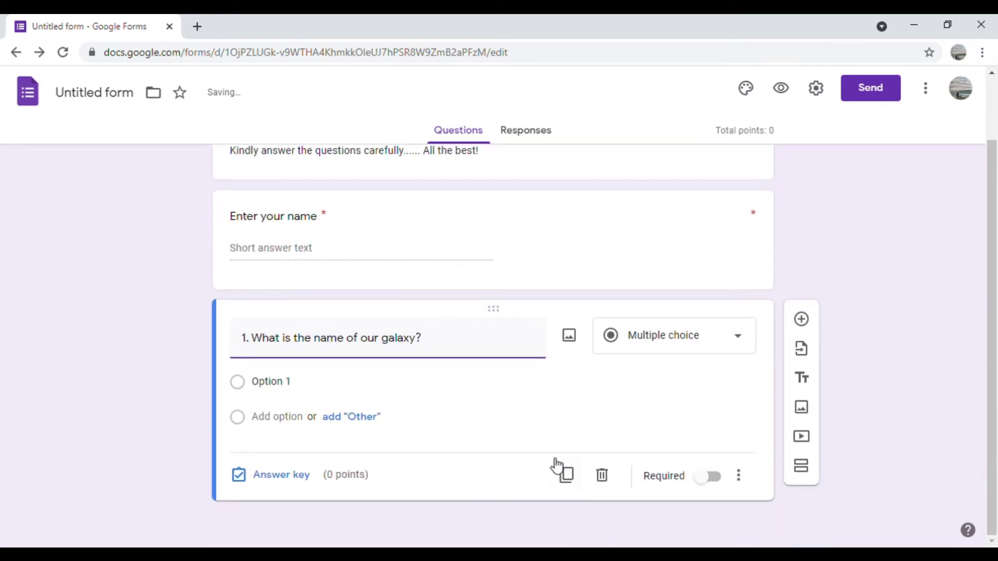
click(721, 340)
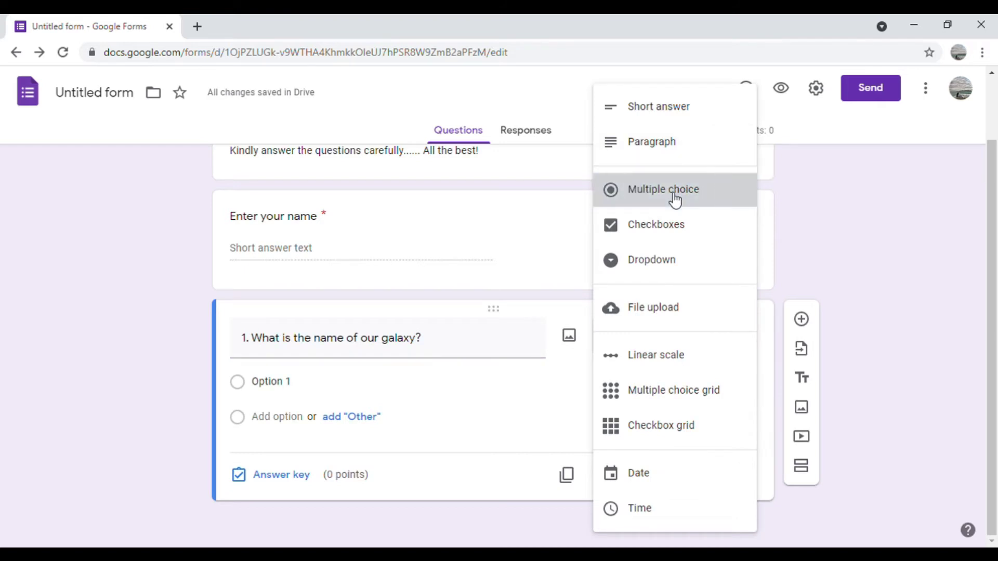
click(672, 197)
Give the galaxy question the answer options Sunny Way, Milky Way, Mars and Jupiter
click(273, 391)
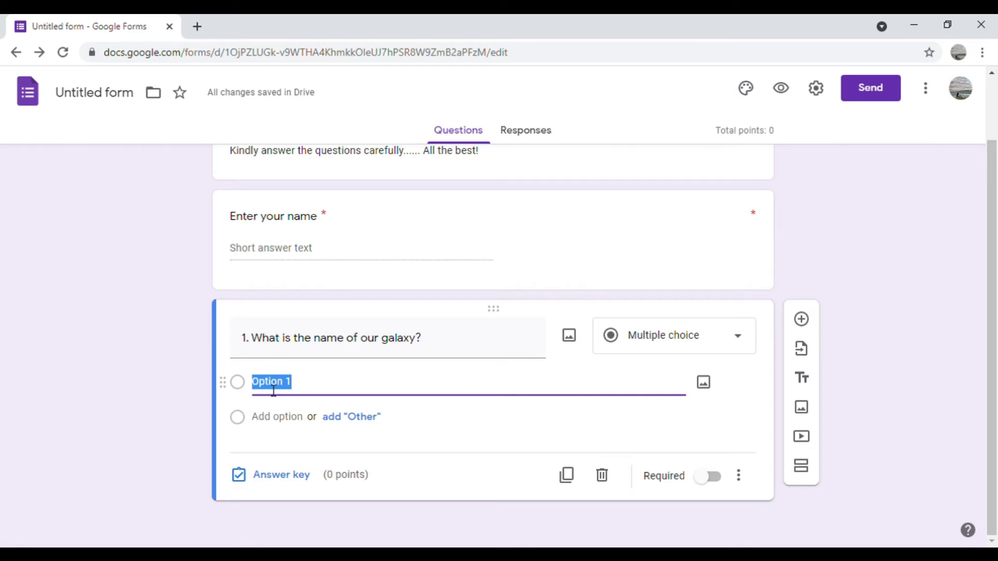
text(S)
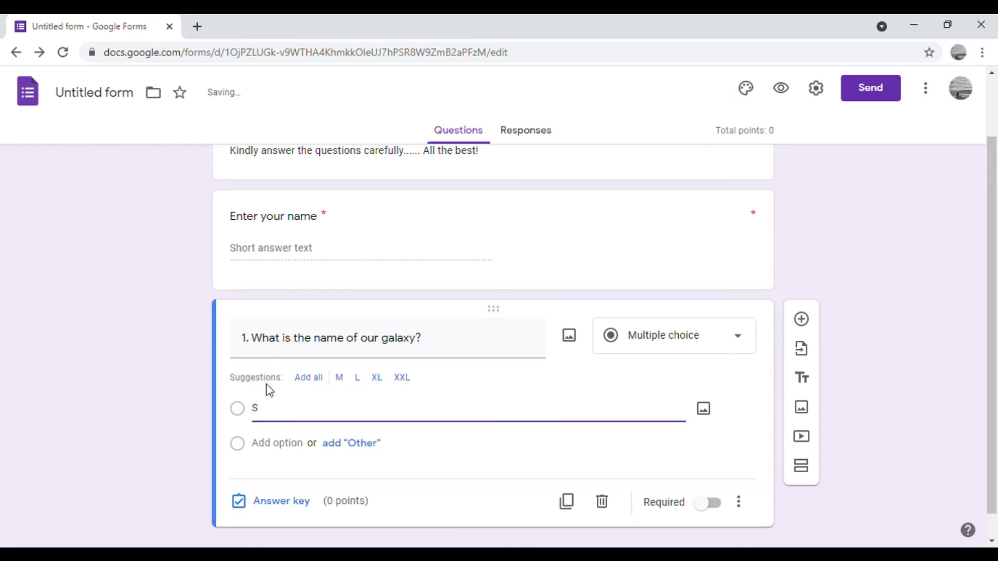
text(Unny Way)
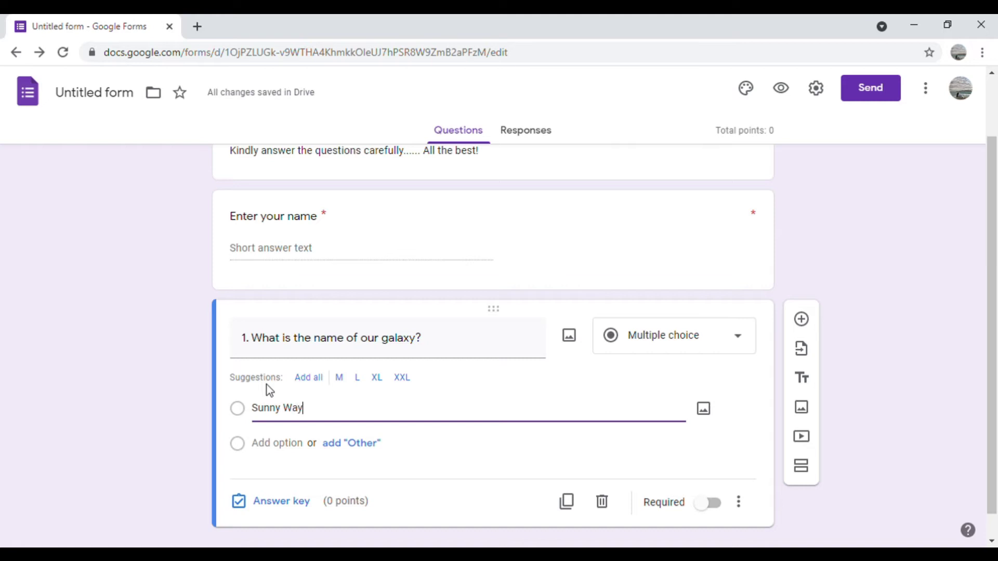
click(286, 445)
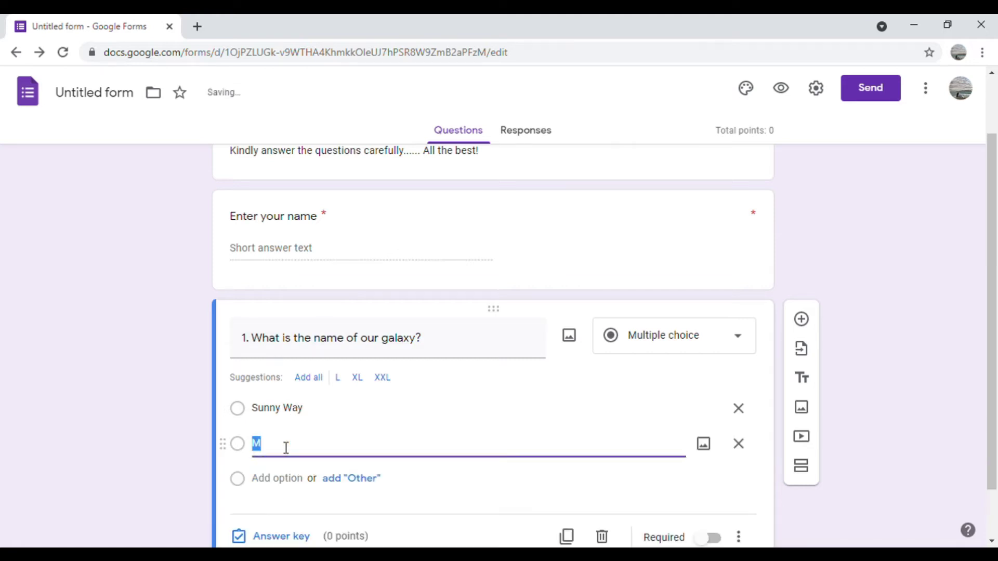
text(Mil)
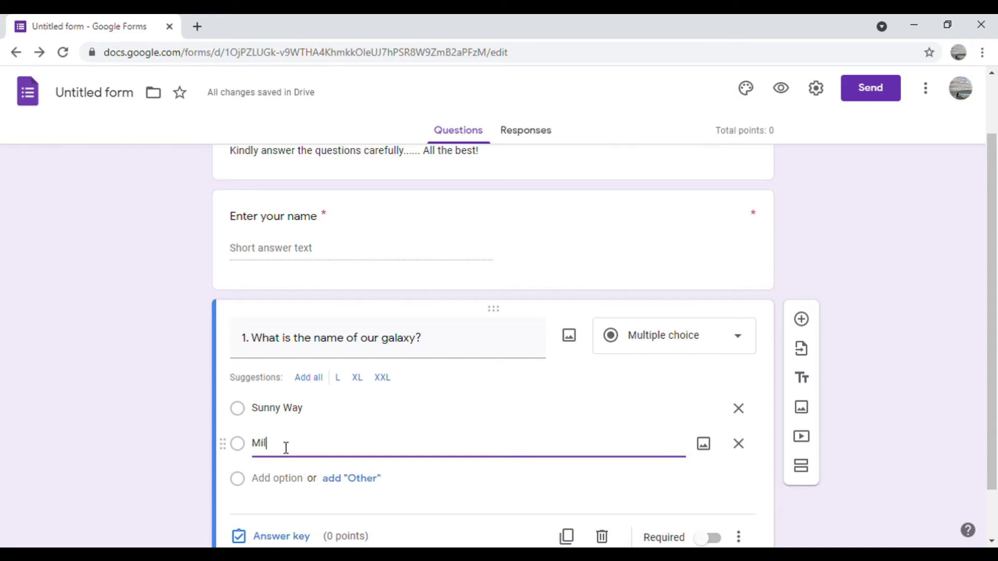
text(ky Way)
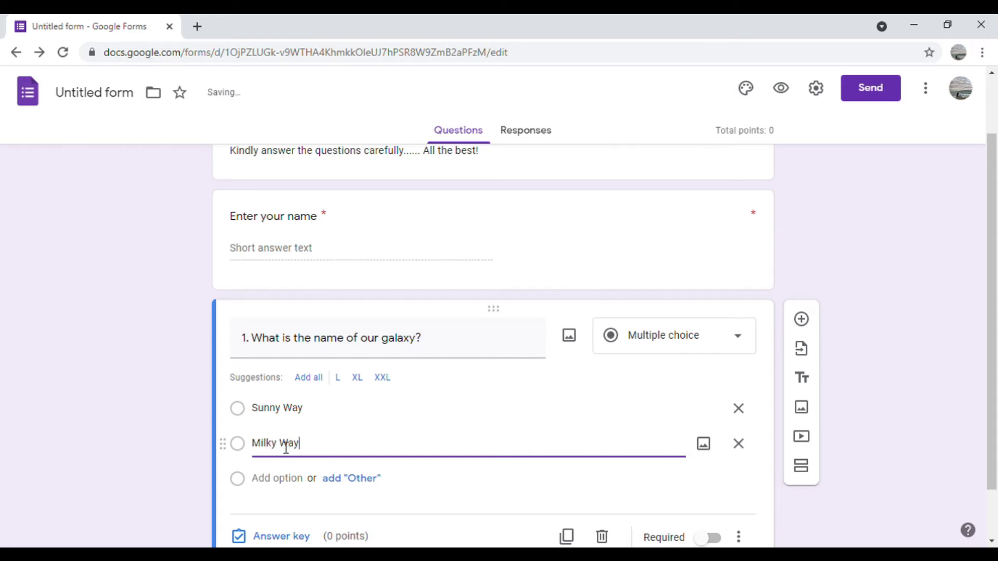
click(283, 483)
text(Mars)
click(298, 522)
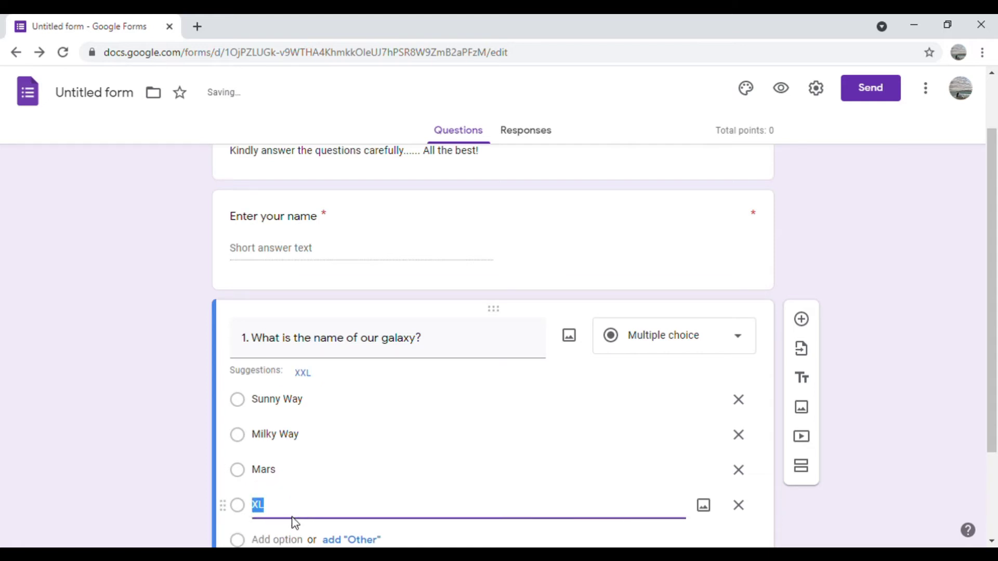
text(Jupiter)
Set the galaxy question's answer key to 1 point with Milky Way as the correct answer
scroll(486, 432, down, 3)
click(290, 474)
click(715, 262)
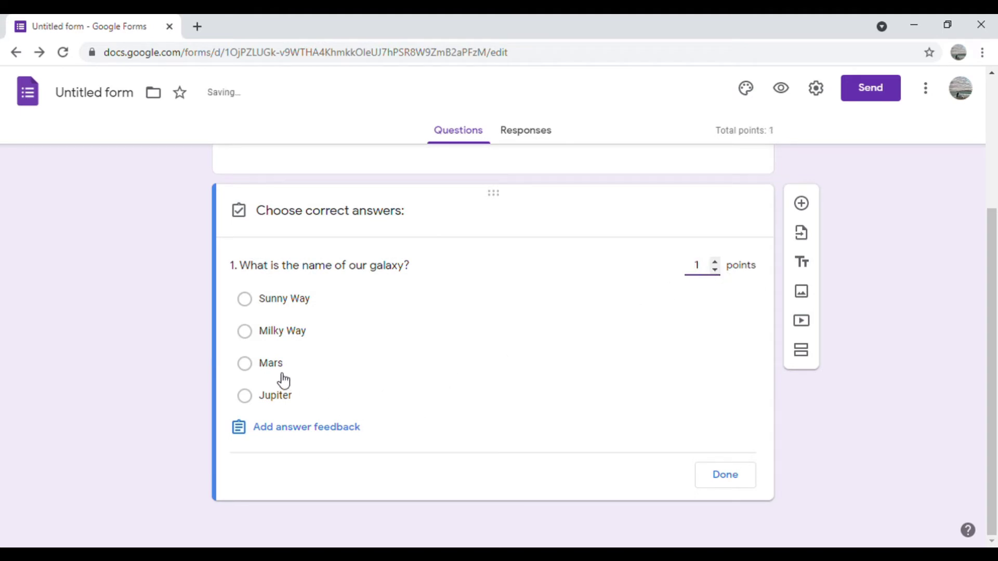
click(298, 337)
click(740, 474)
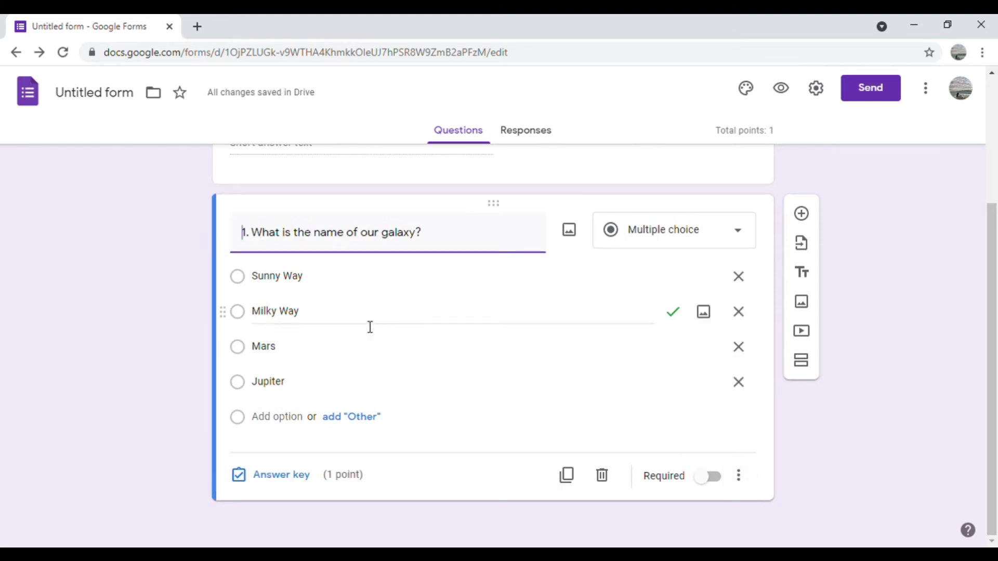
Add a checkboxes question reading "2. Who is our Prime Minister?" below the galaxy question
click(803, 215)
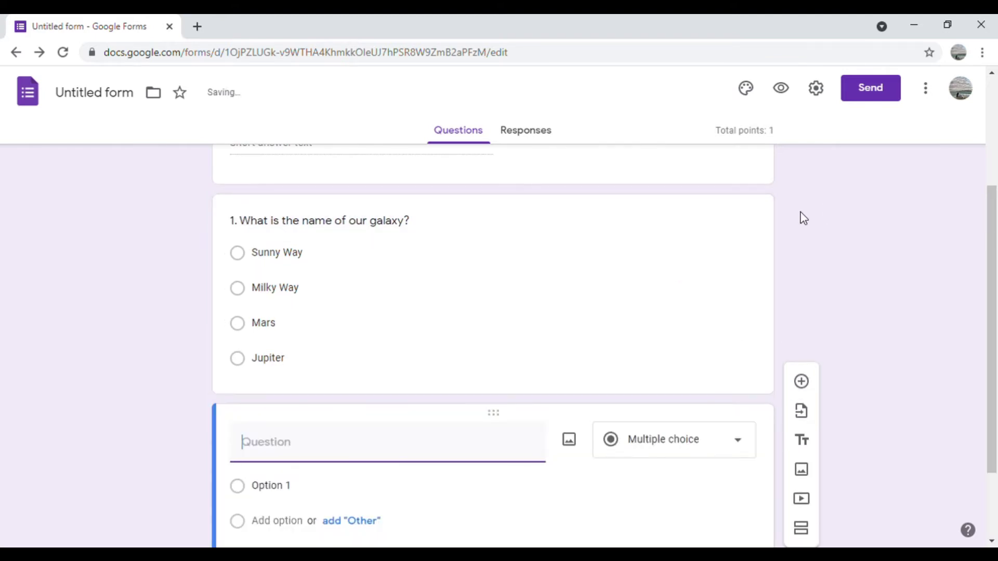
text(2)
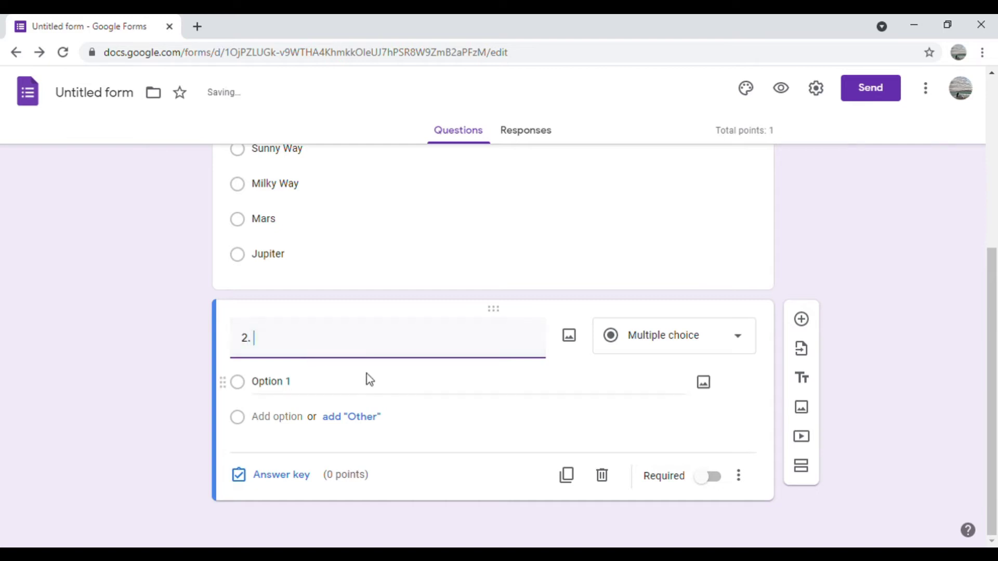
text(. Who is our Prime Minister?)
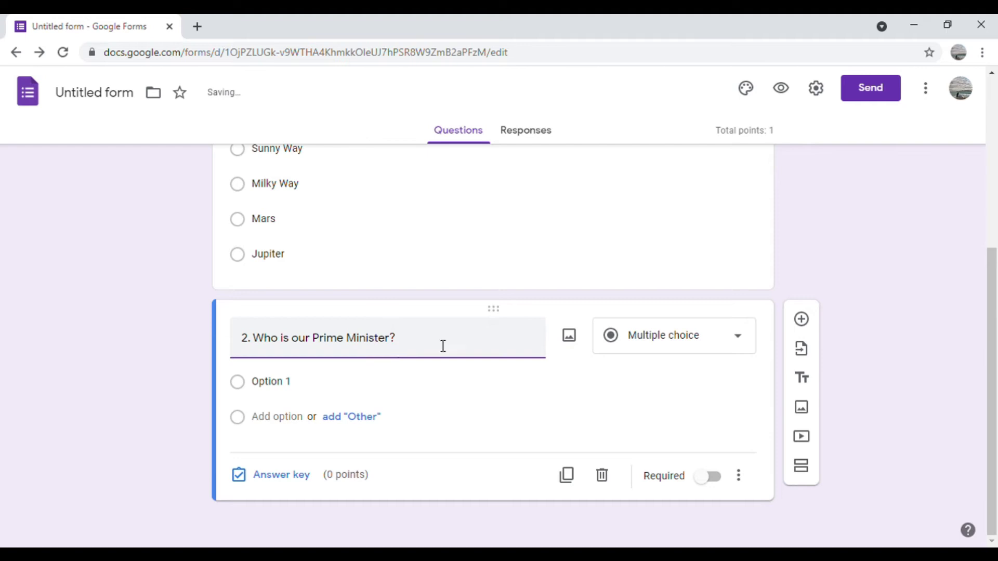
click(711, 342)
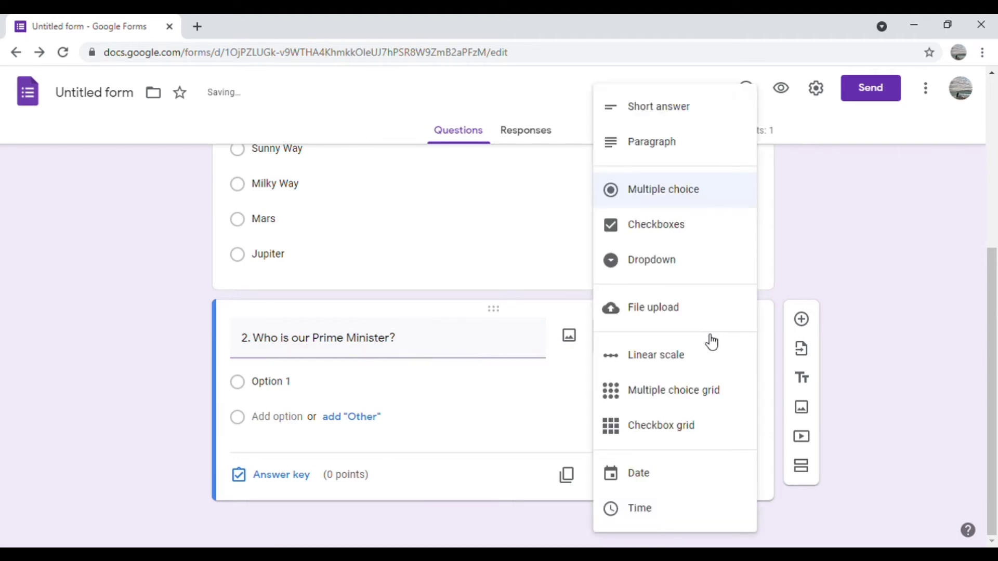
click(681, 235)
Give the Prime Minister question the answer options Amit Shah, Mamata Bannerjee, Narendra Modi and Ram Kovind
click(285, 383)
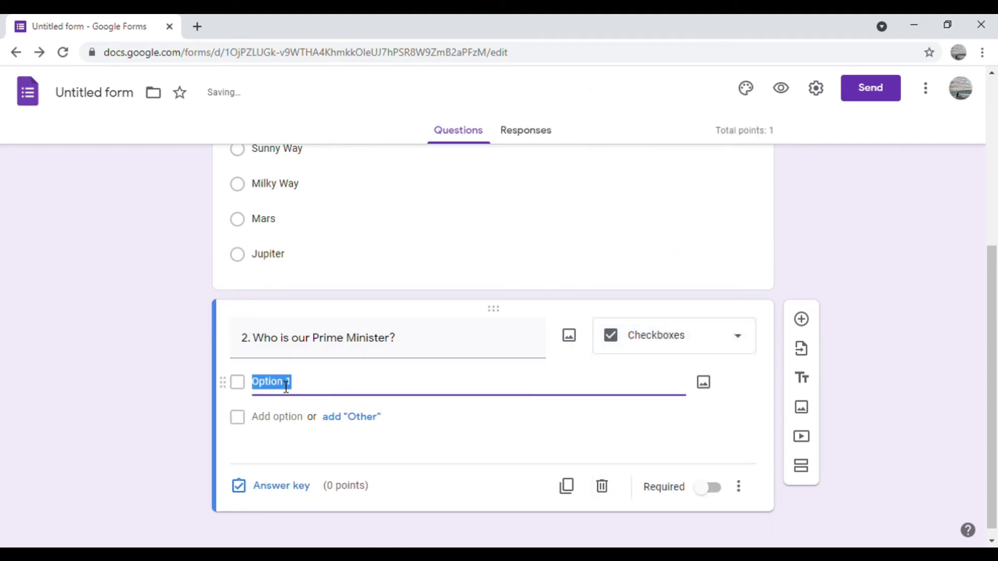
text(A)
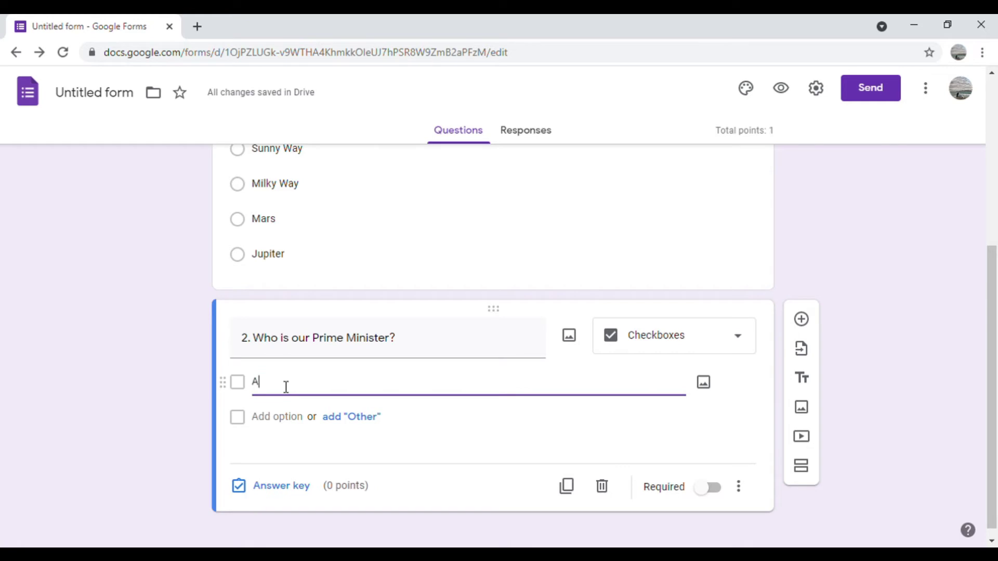
text(mit Shah)
click(286, 418)
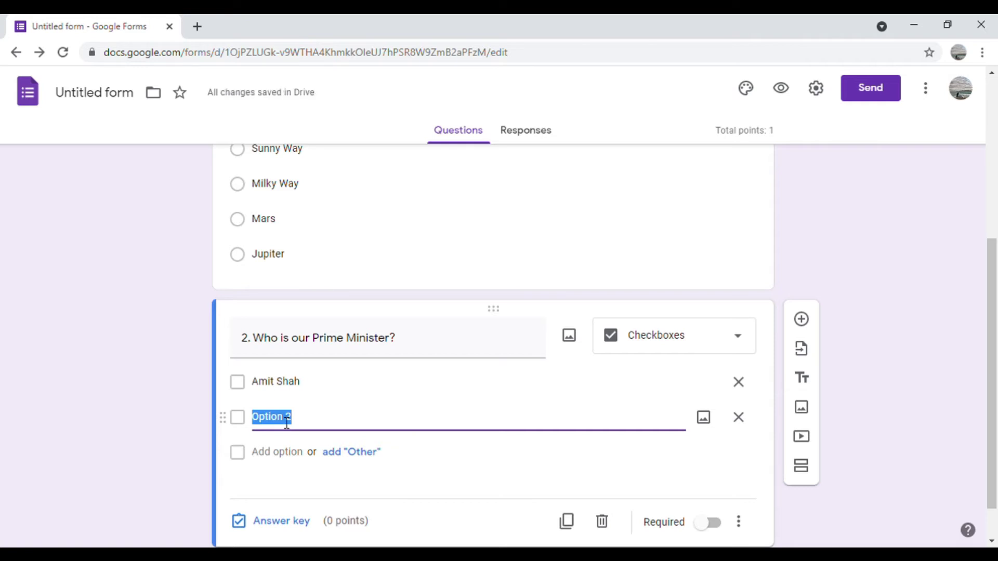
text(ata Bannerjee)
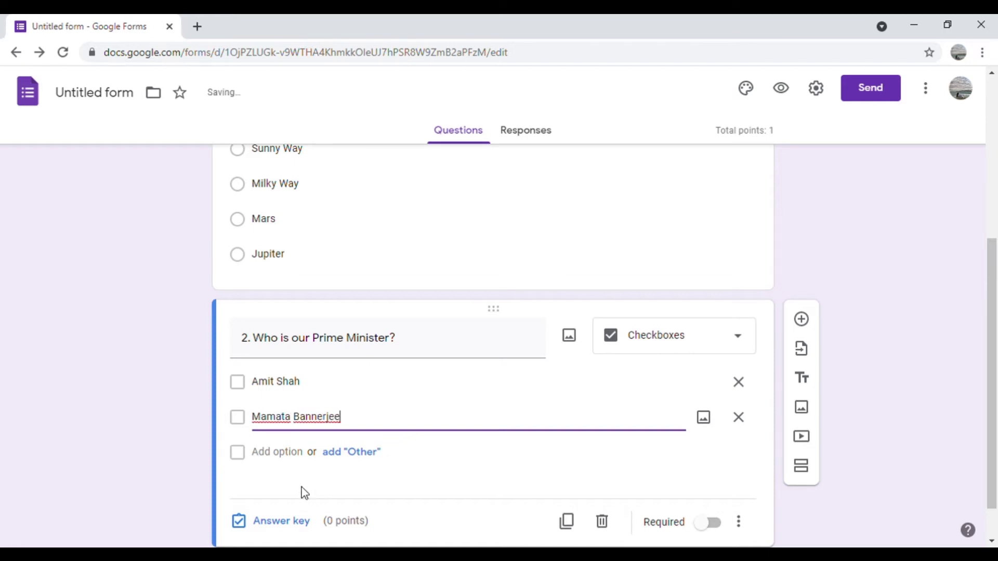
click(280, 454)
text(Narendra Modi)
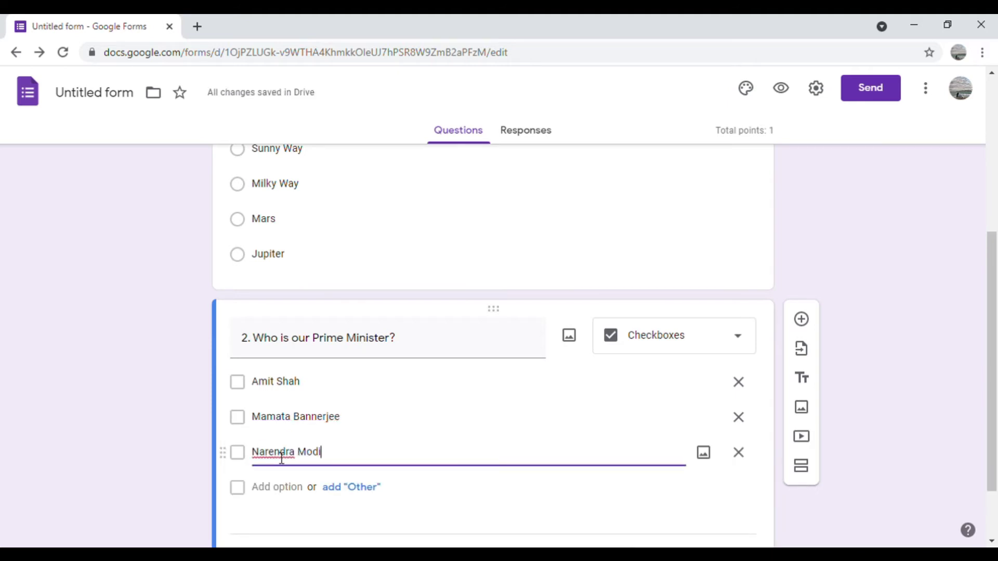
click(278, 489)
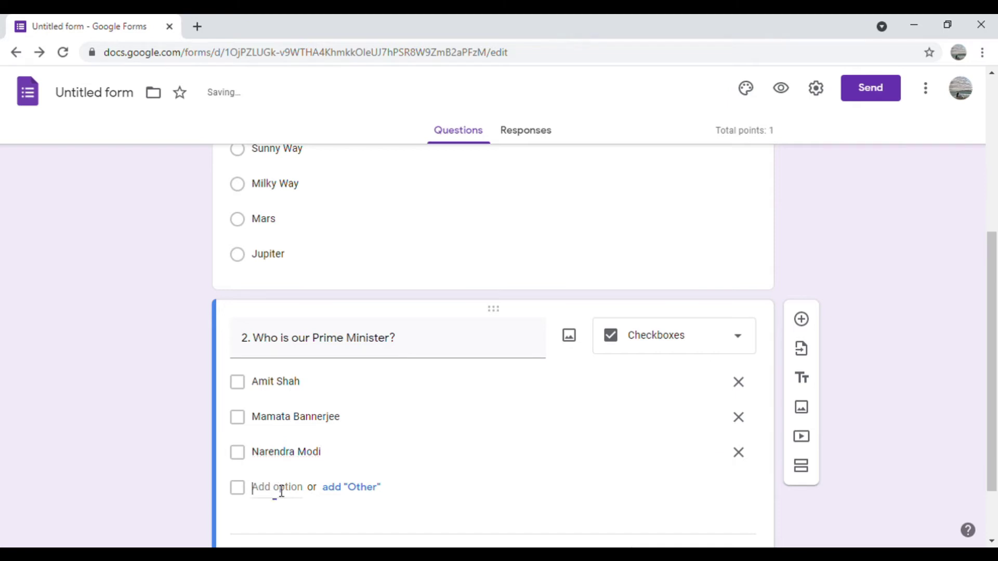
text(R)
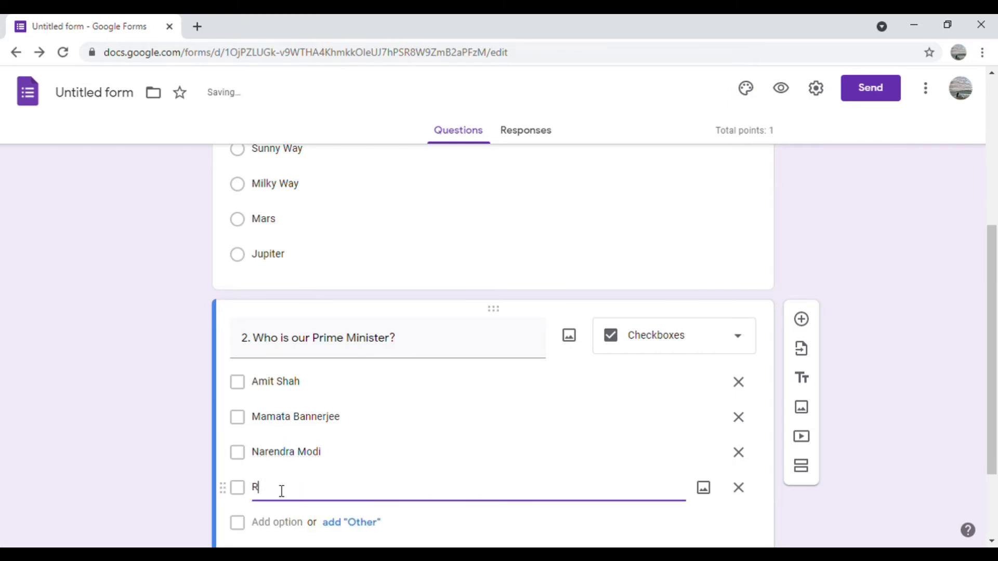
text(am Kovin)
Set the Prime Minister question's answer key to 1 point with Narendra Modi as the correct answer
scroll(521, 479, down, 2)
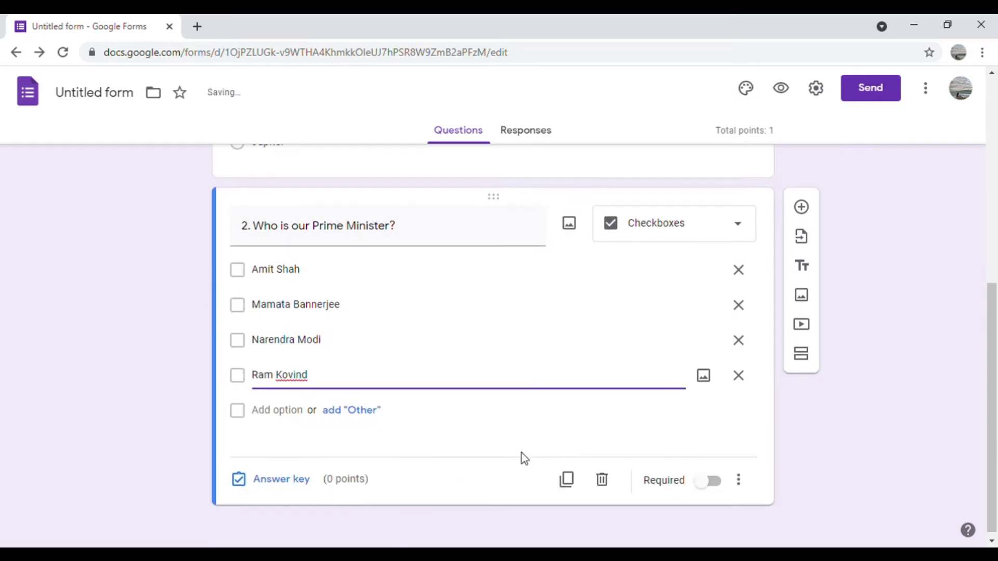
click(266, 476)
click(716, 261)
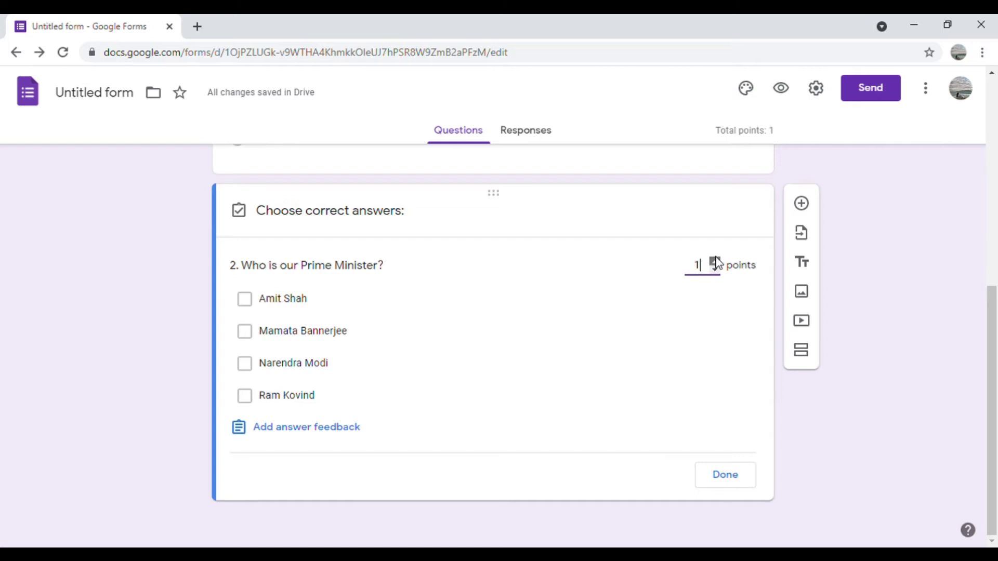
click(292, 366)
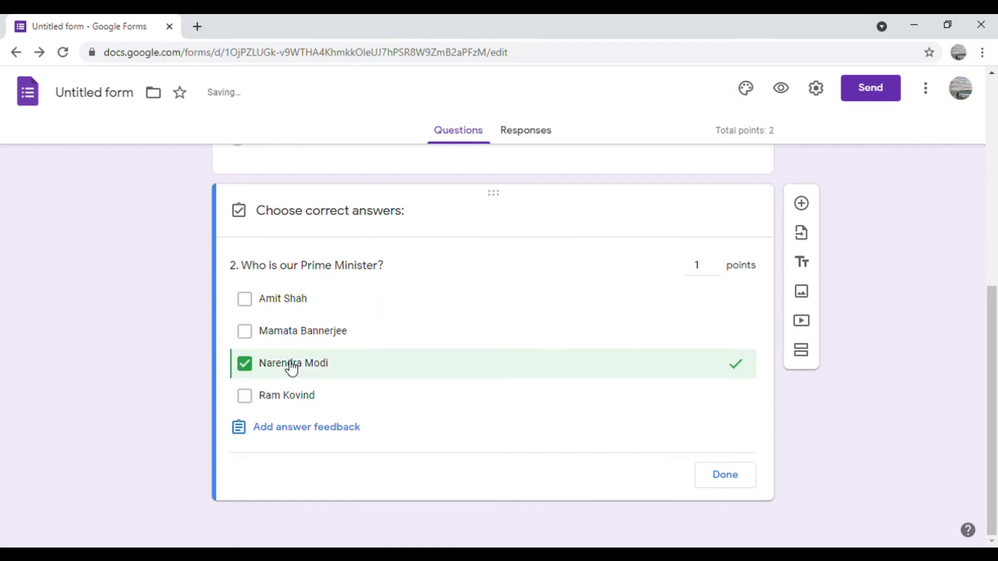
click(741, 476)
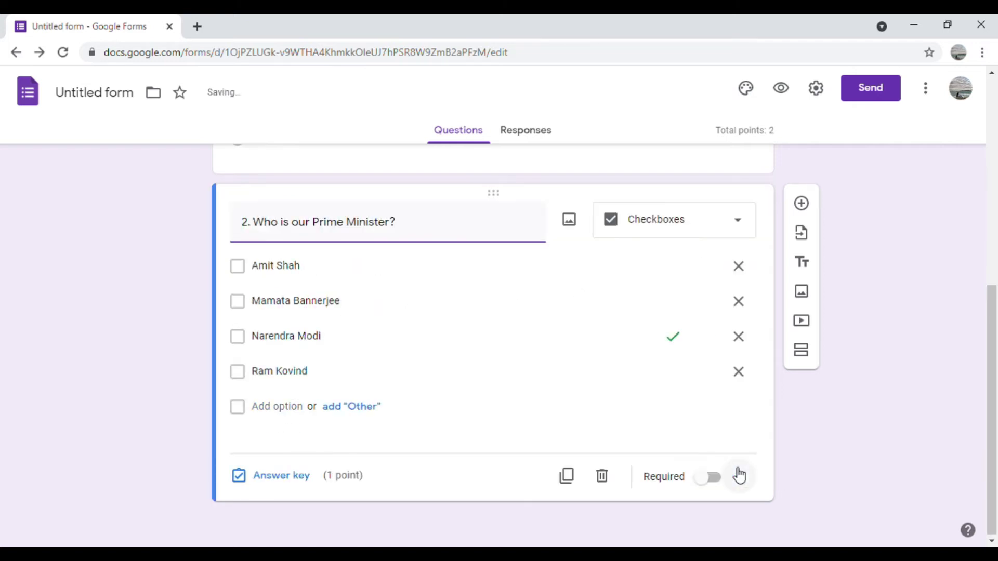
Add a multiple choice question reading "3. Name the fruit shown in the picture"
click(809, 205)
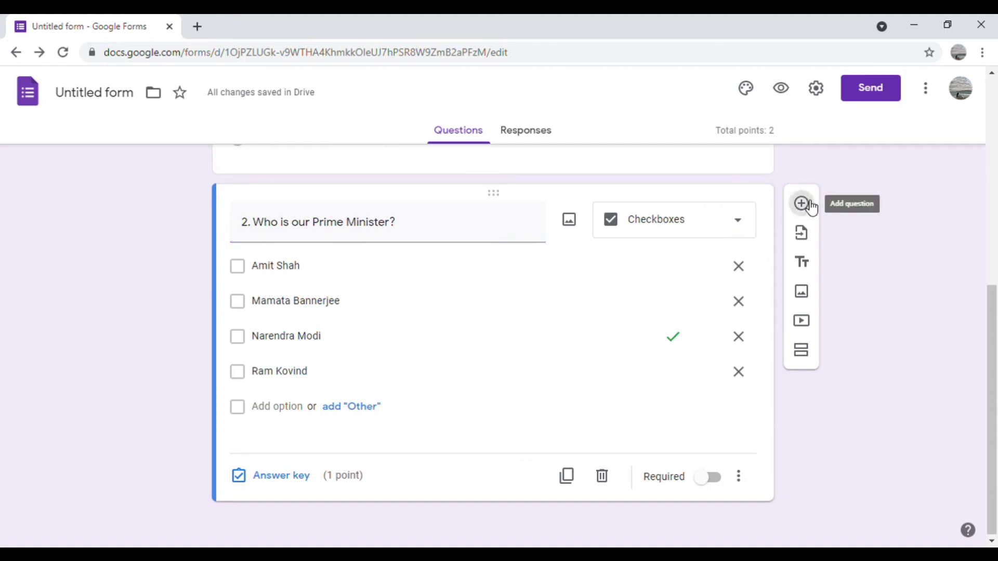
text(3.)
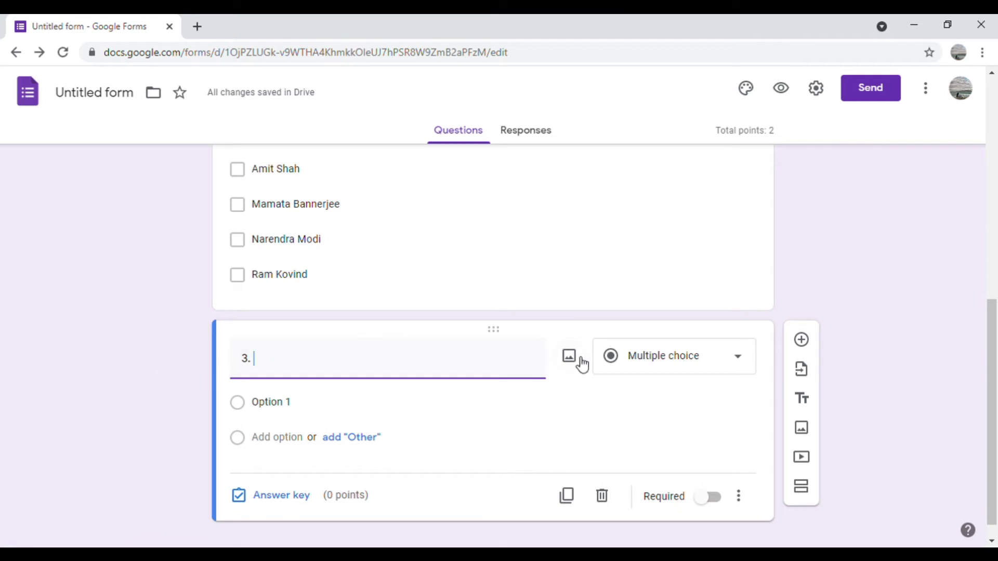
text(Name the friuit given in the)
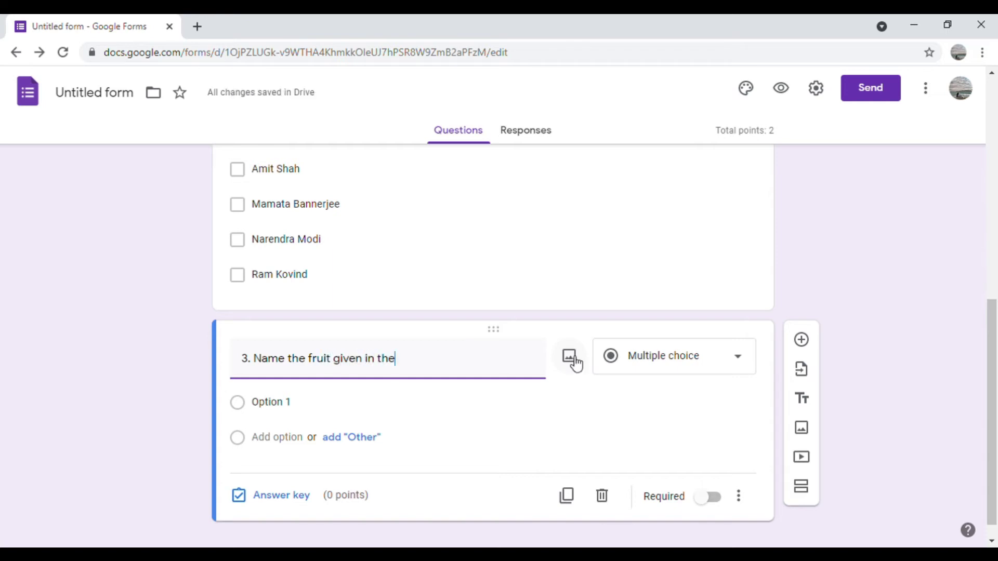
key(BackSpace)
key(BackSpace)
key(BackSpace)
key(BackSpace)
key(BackSpace)
key(BackSpace)
key(BackSpace)
key(BackSpace)
key(BackSpace)
key(BackSpace)
key(BackSpace)
key(BackSpace)
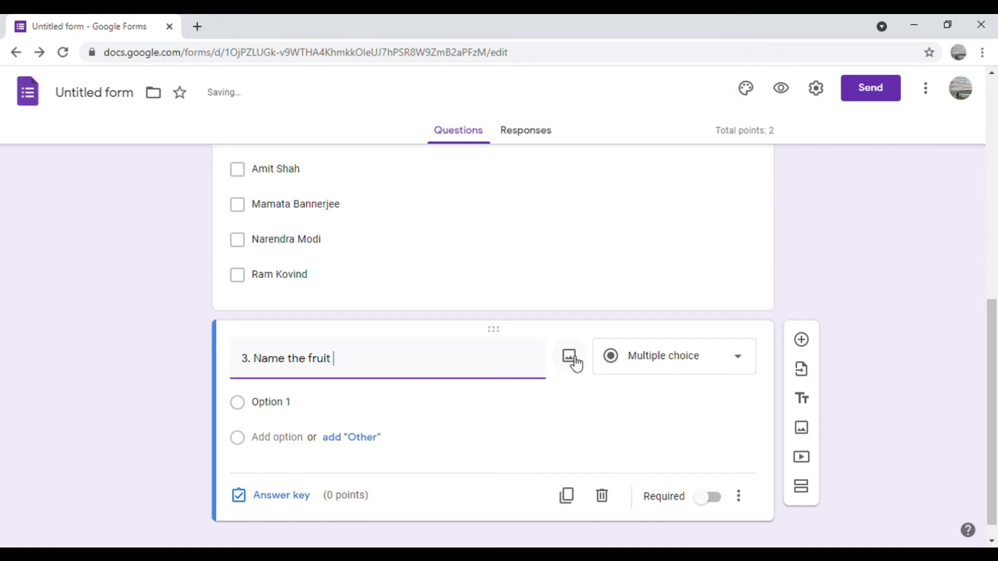
text(shown in the picture)
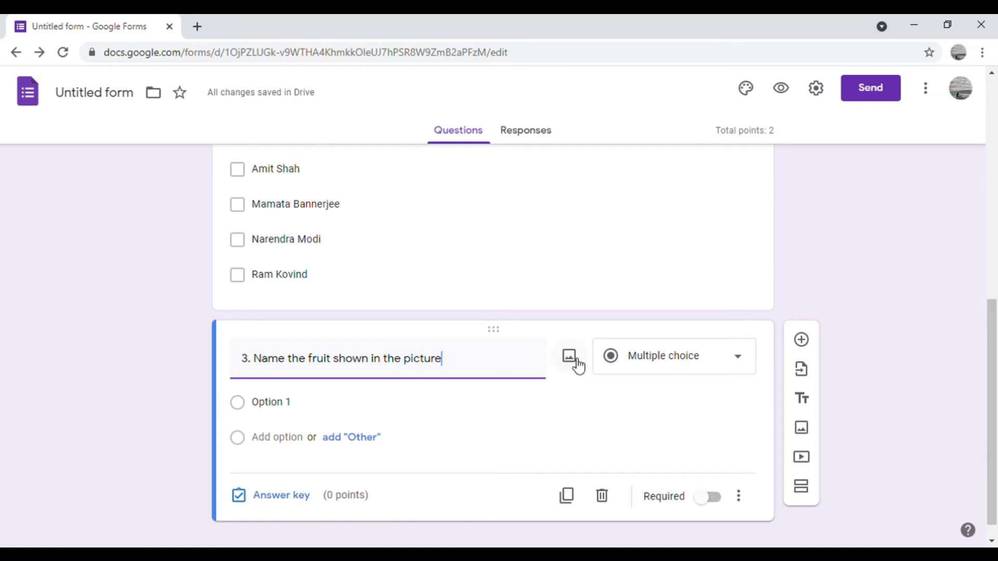
Search Google Images for pineapple and insert the first picture, with whole and cut pineapples, into the fruit question
click(570, 365)
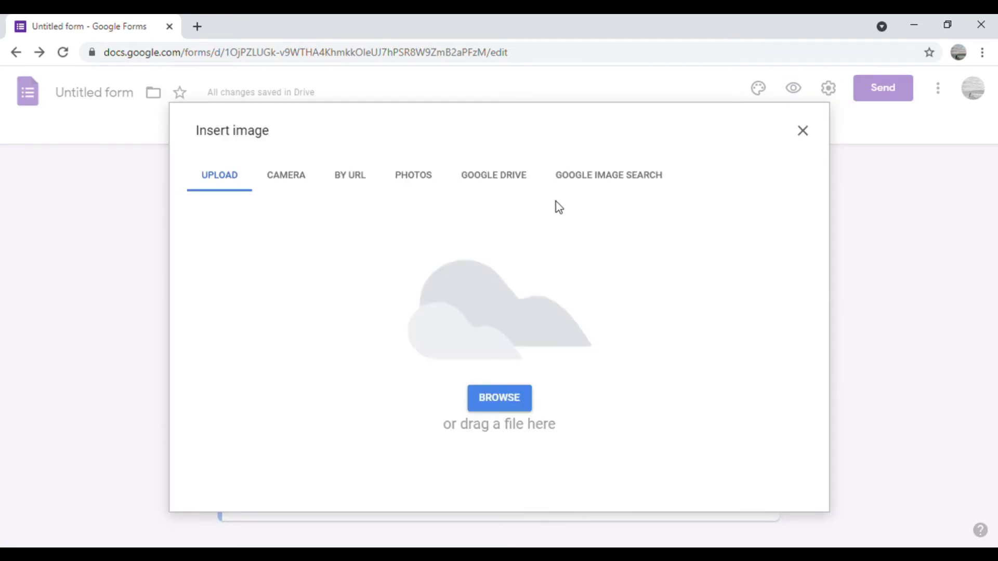
click(606, 182)
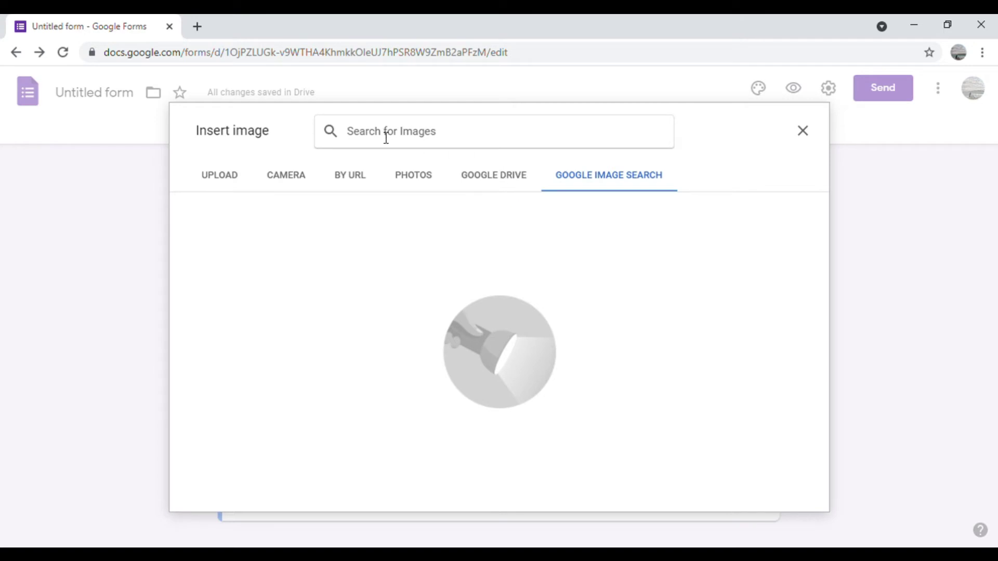
text(pine)
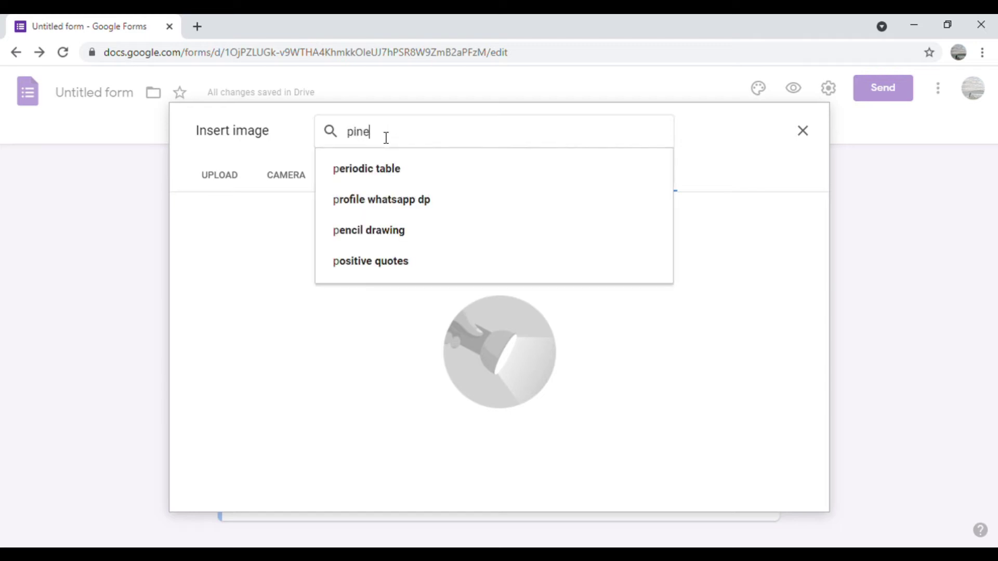
text(apple)
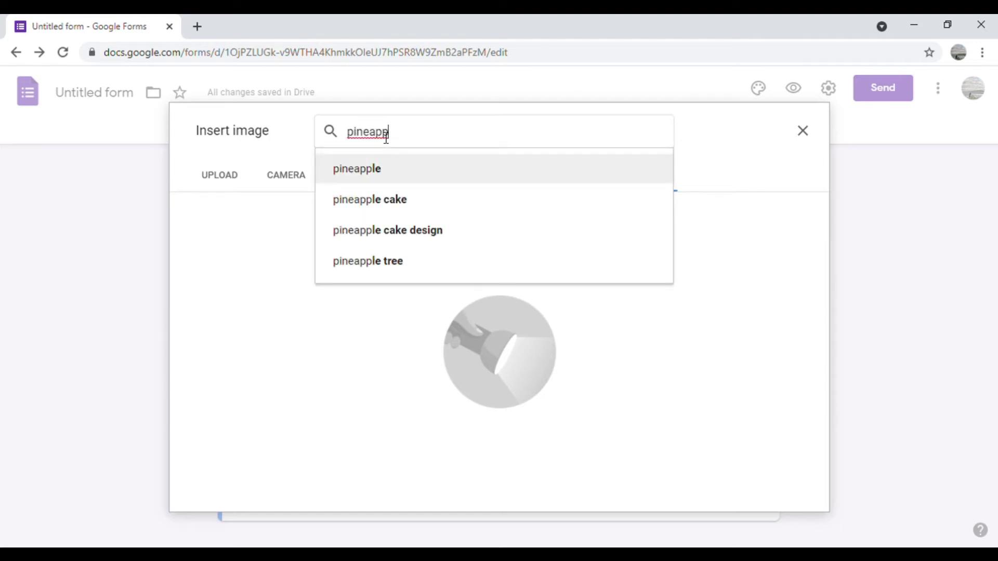
key(Down)
key(Return)
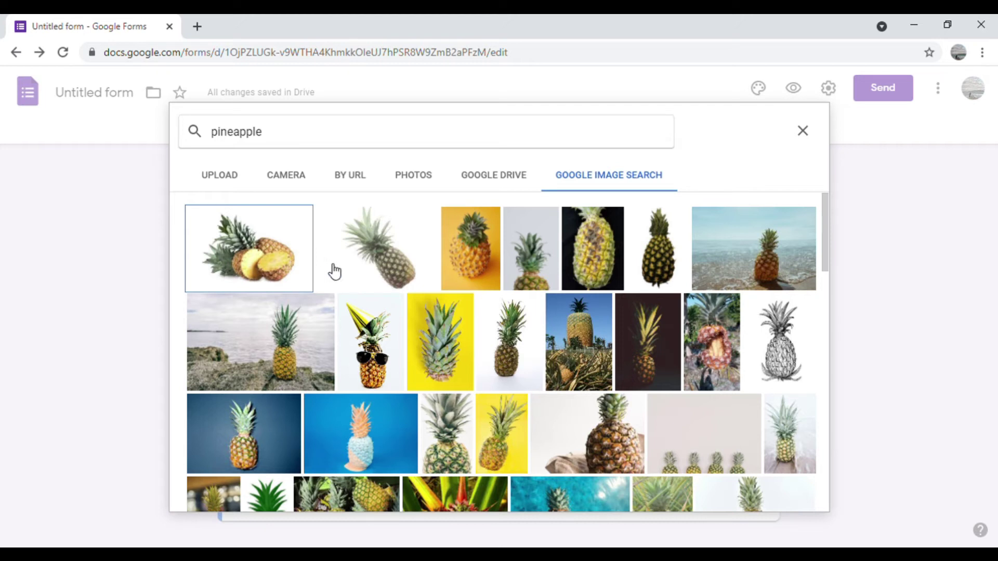
click(252, 251)
click(253, 251)
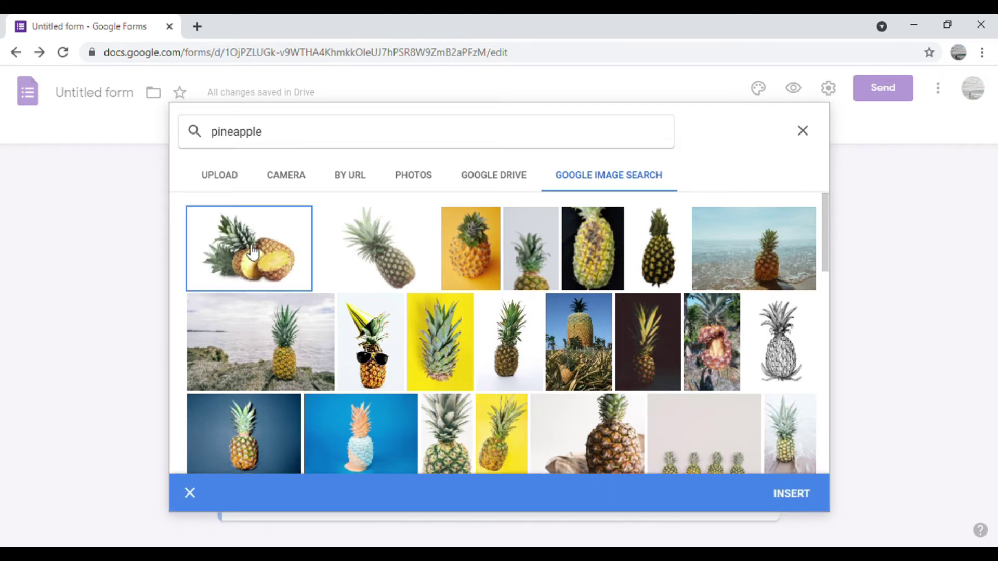
click(784, 494)
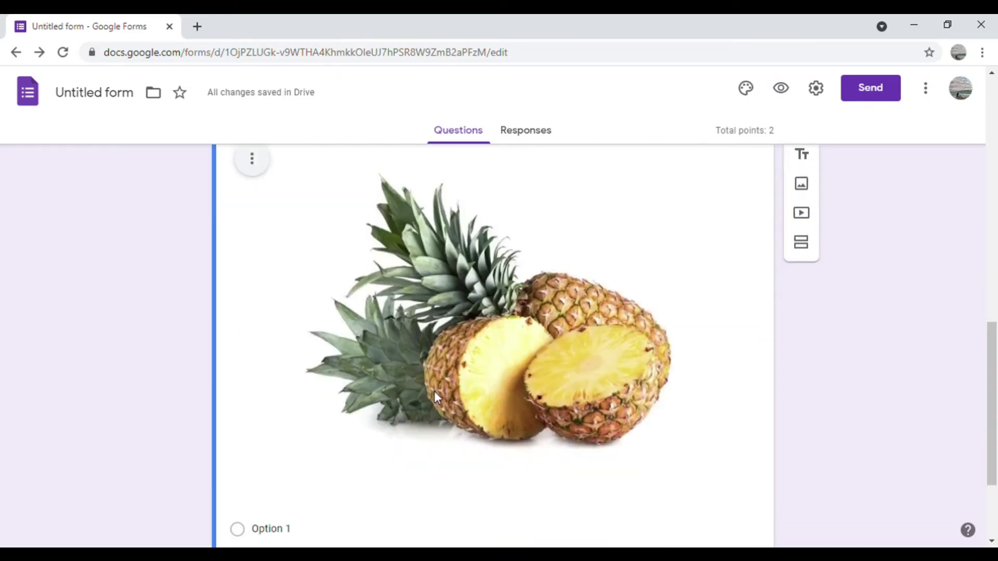
Shrink the pineapple image in the fruit question proportionally to about one third of its inserted width
click(493, 331)
scroll(493, 333, up, 2)
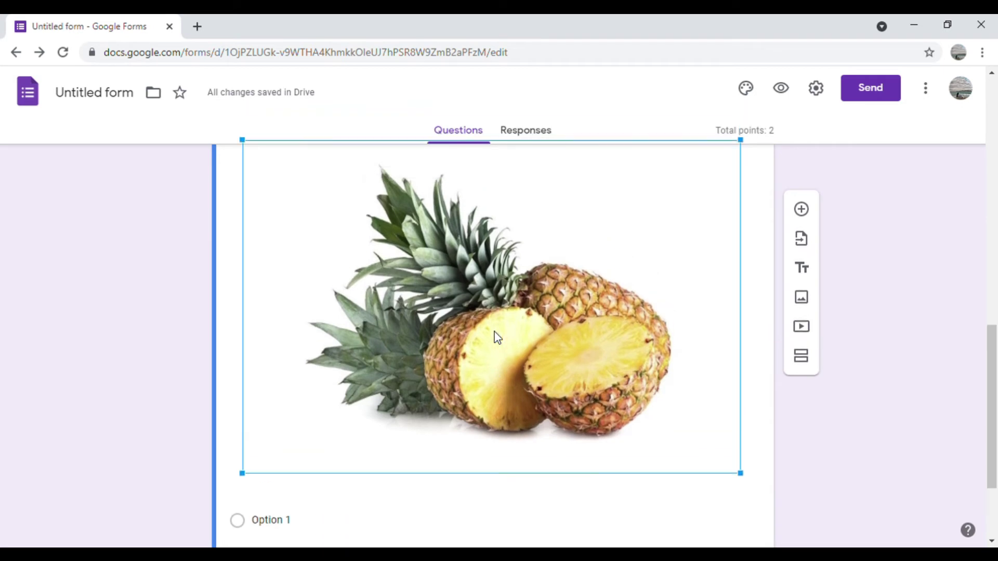
drag(249, 181, 410, 329)
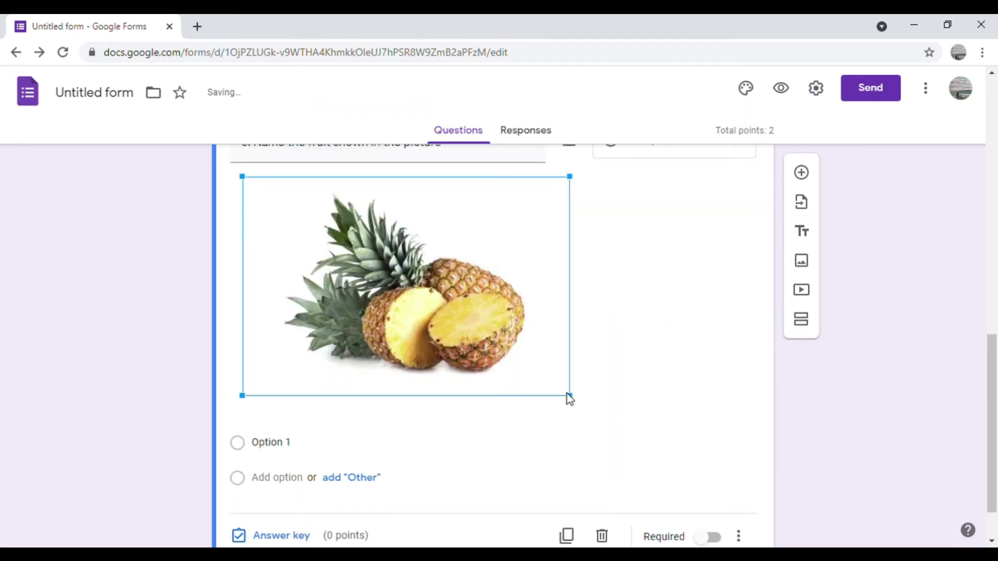
drag(571, 397, 419, 283)
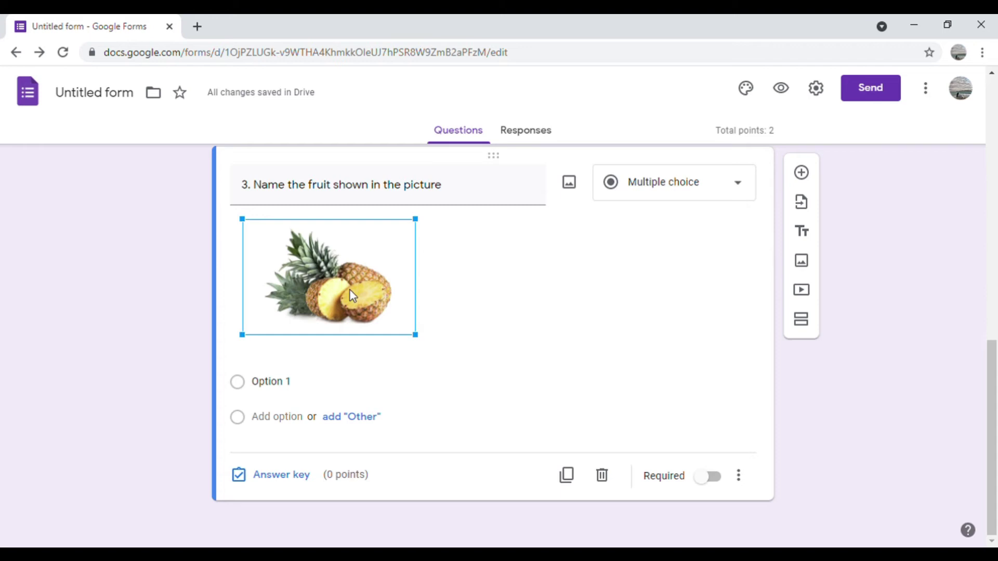
click(448, 283)
Try center and right alignment on the pineapple image and return it to left alignment
click(254, 240)
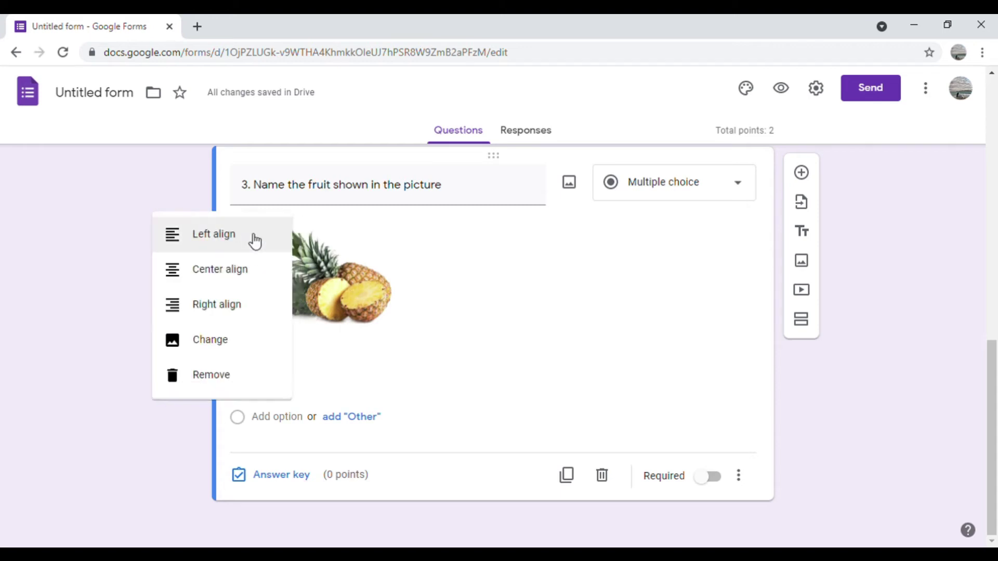
click(205, 276)
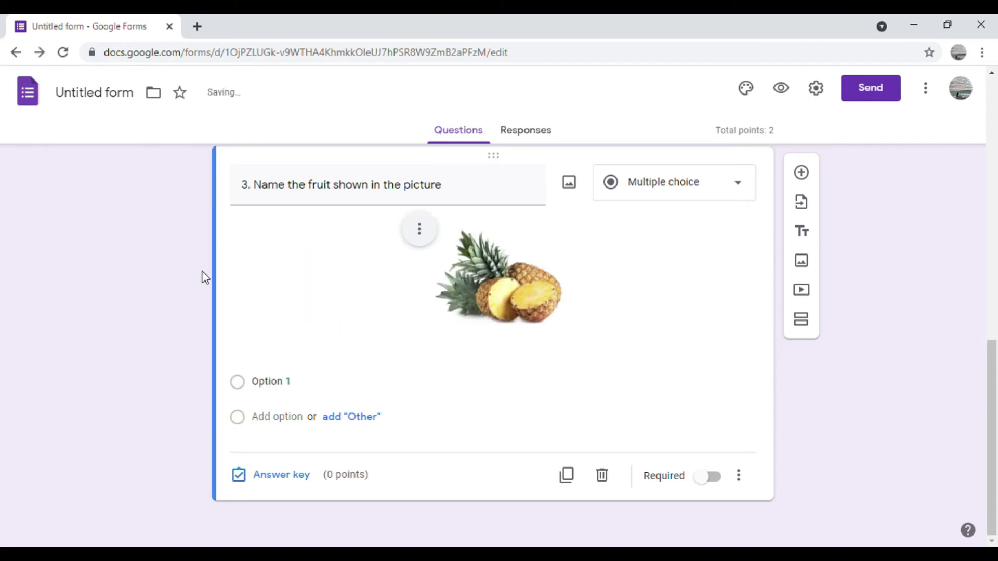
click(420, 230)
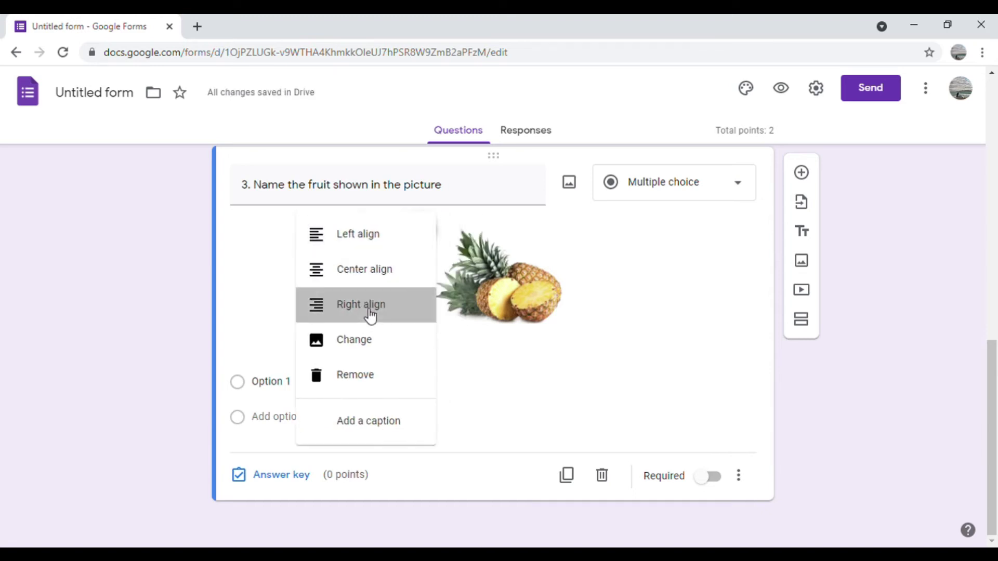
click(370, 312)
click(588, 230)
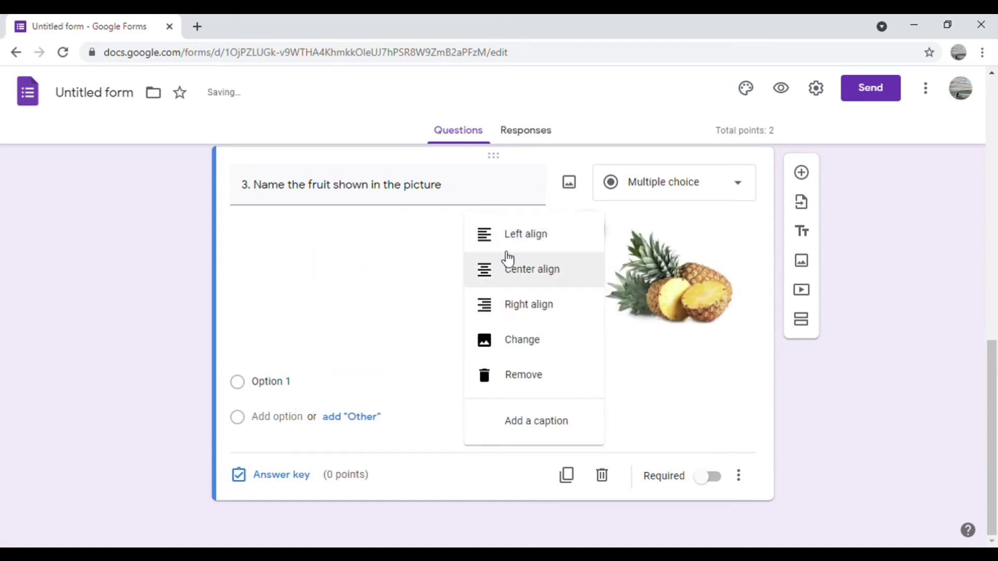
click(520, 241)
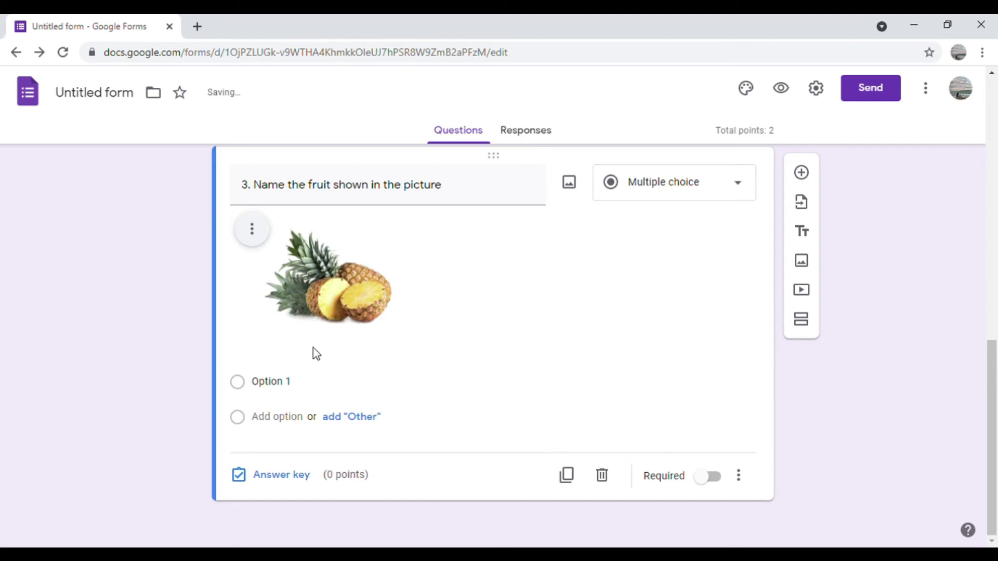
Fill in the fruit question's answer options as Mango, Watermelon, Pineapple and Apple
click(302, 390)
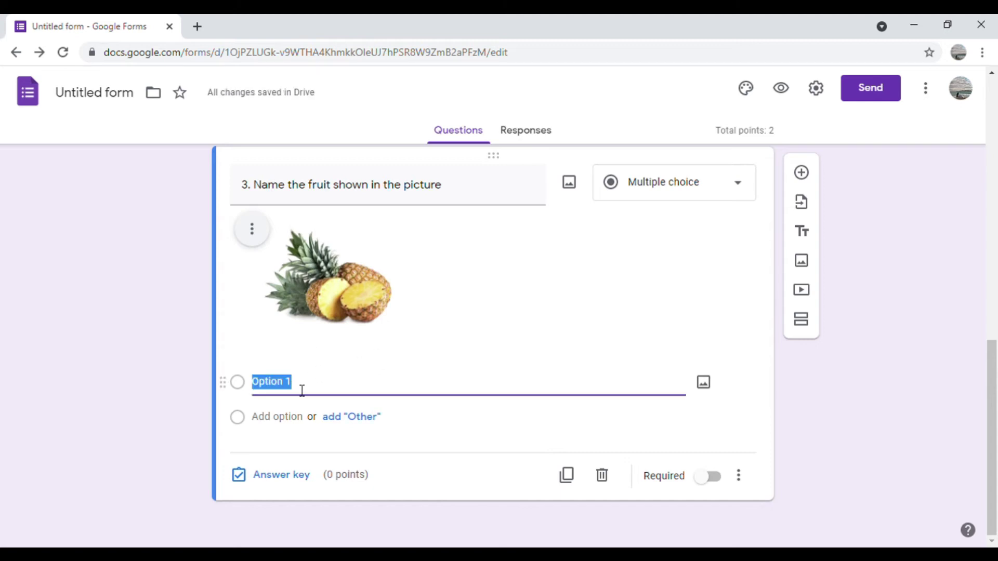
text(Mango)
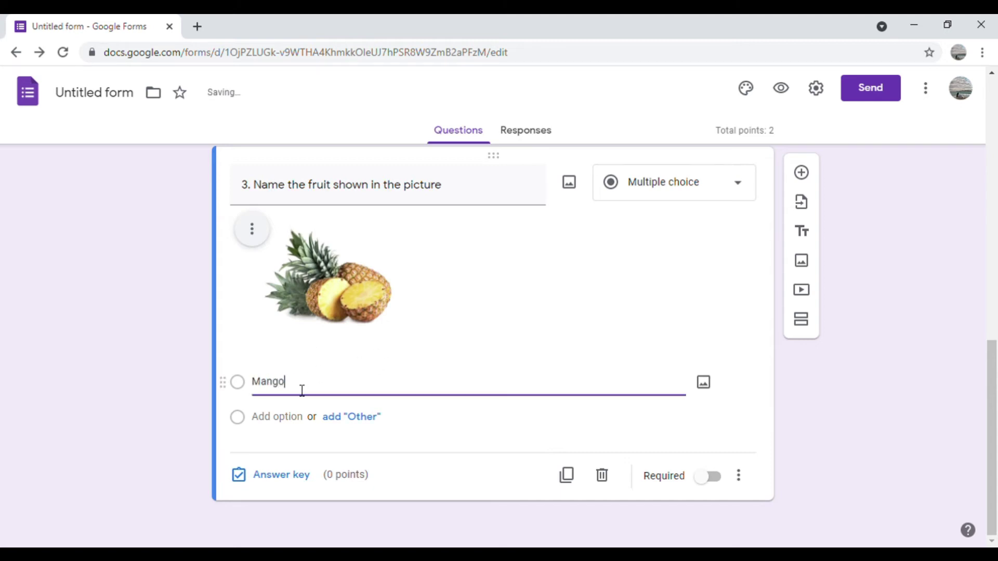
click(276, 419)
text(Watermelon)
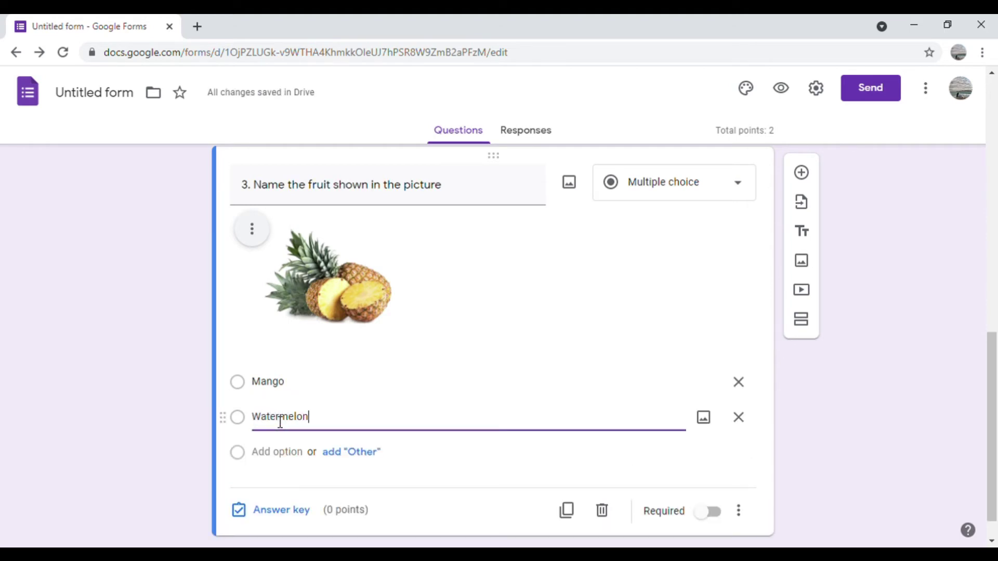
click(285, 461)
text(Pineapple)
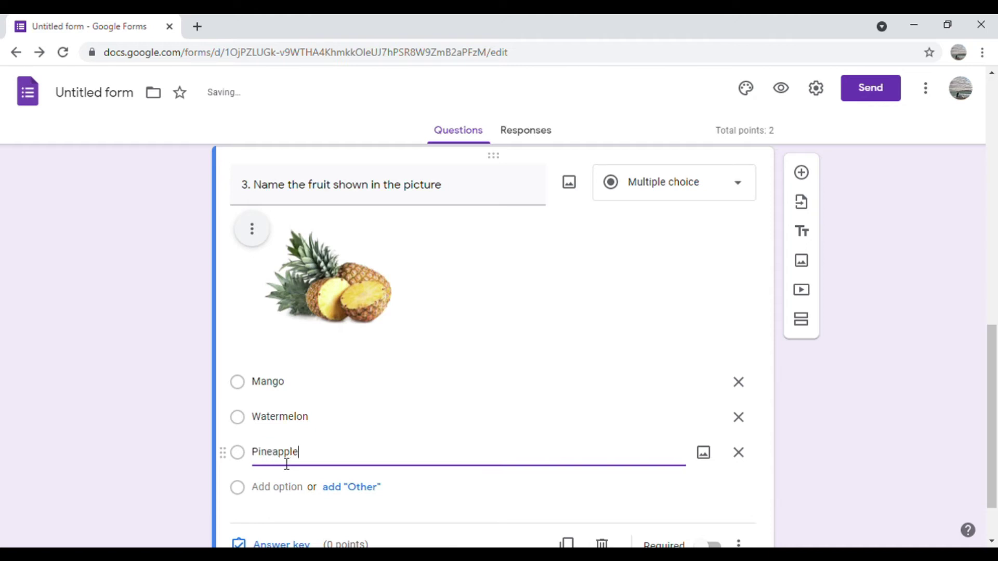
click(272, 491)
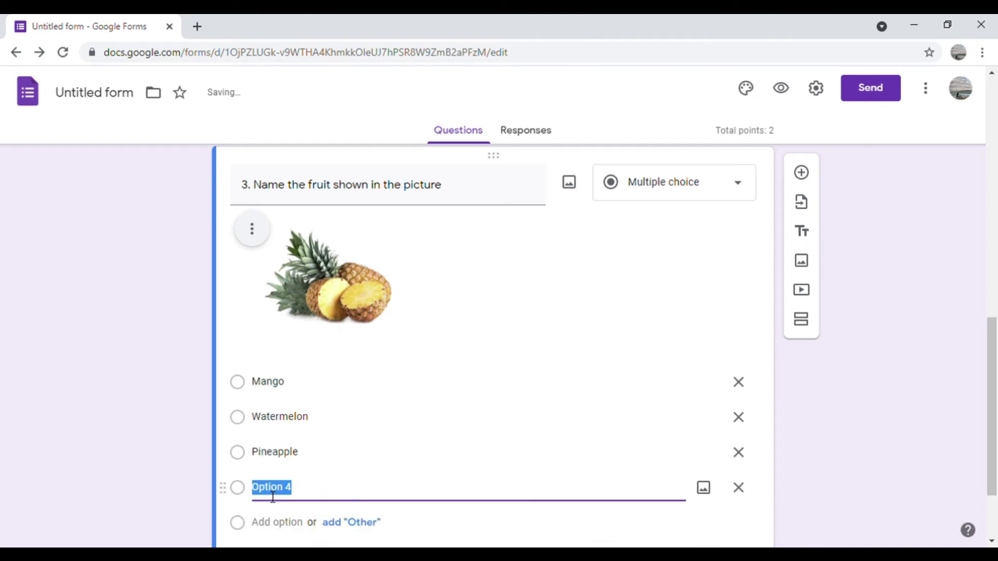
text(Apple)
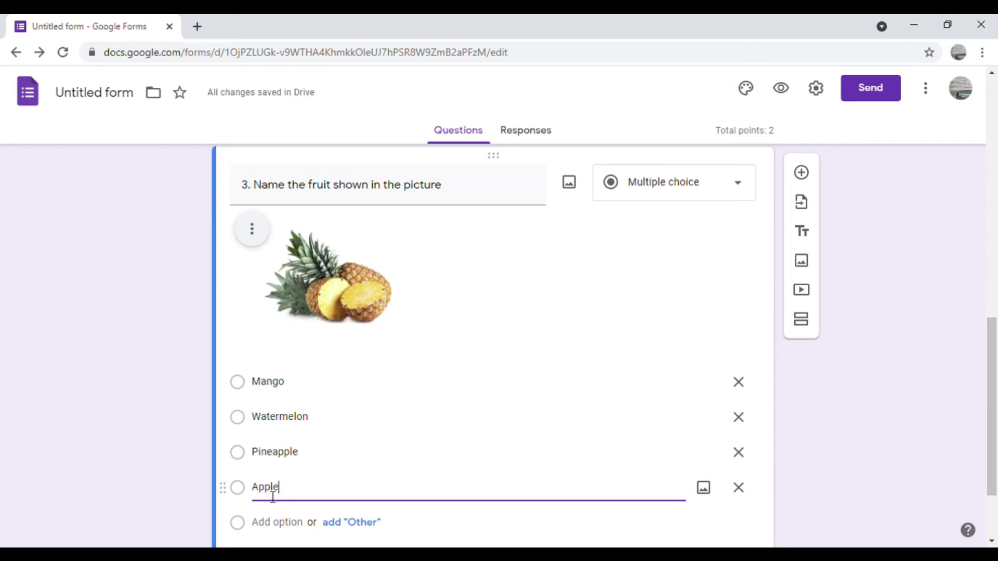
Set the fruit question's answer key to Pineapple, worth 1 point
scroll(532, 296, down, 2)
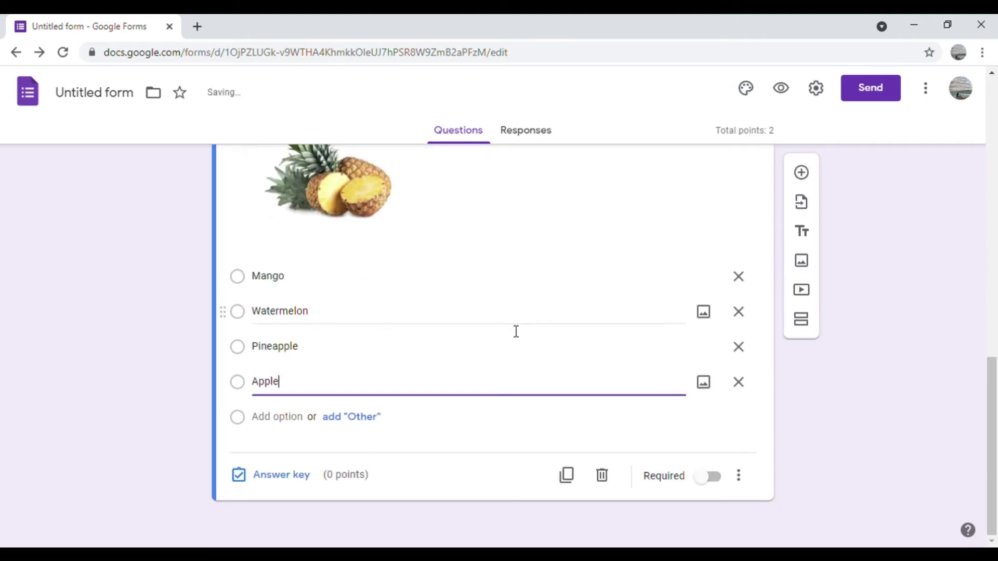
click(273, 478)
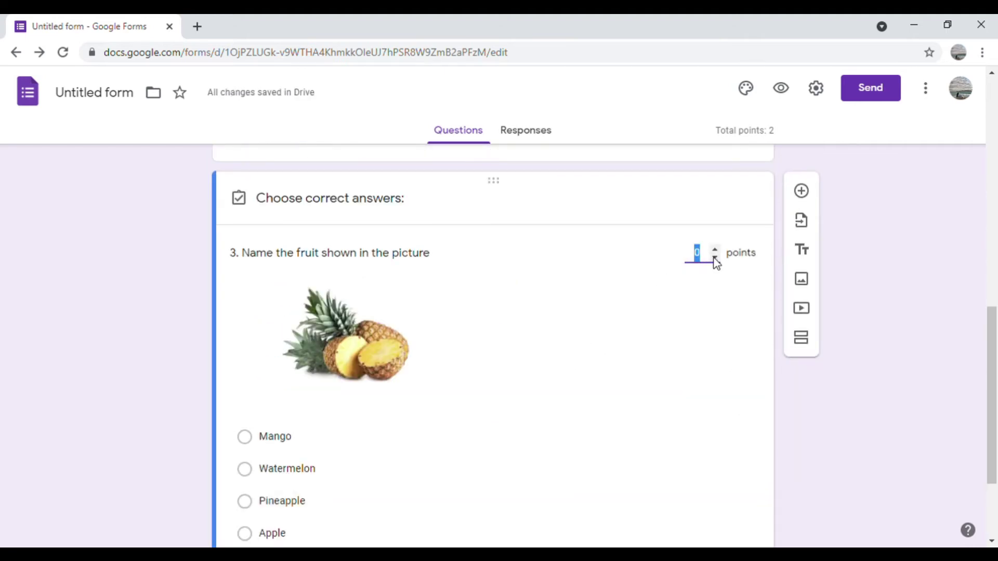
click(716, 250)
scroll(395, 419, down, 1)
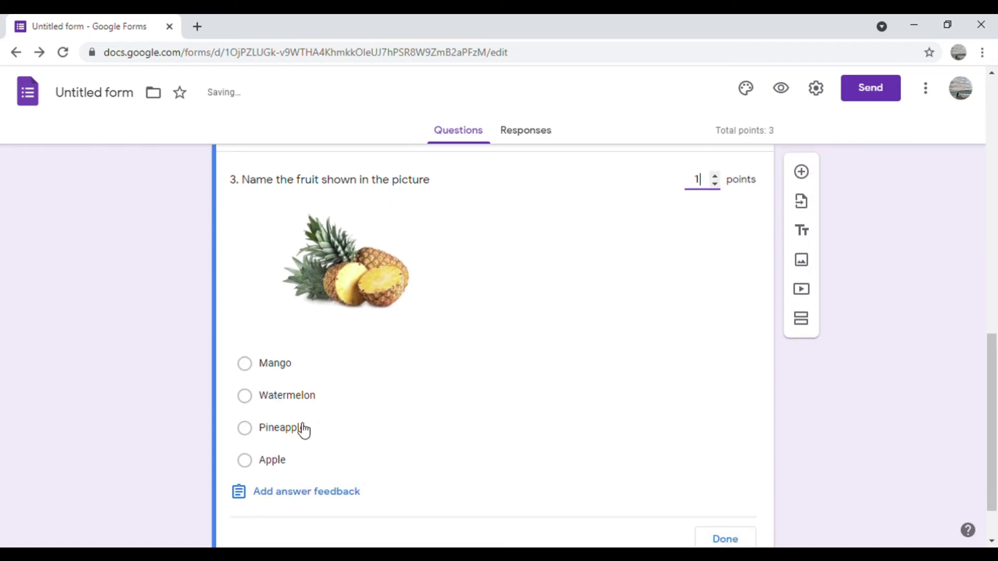
click(305, 429)
scroll(676, 463, down, 1)
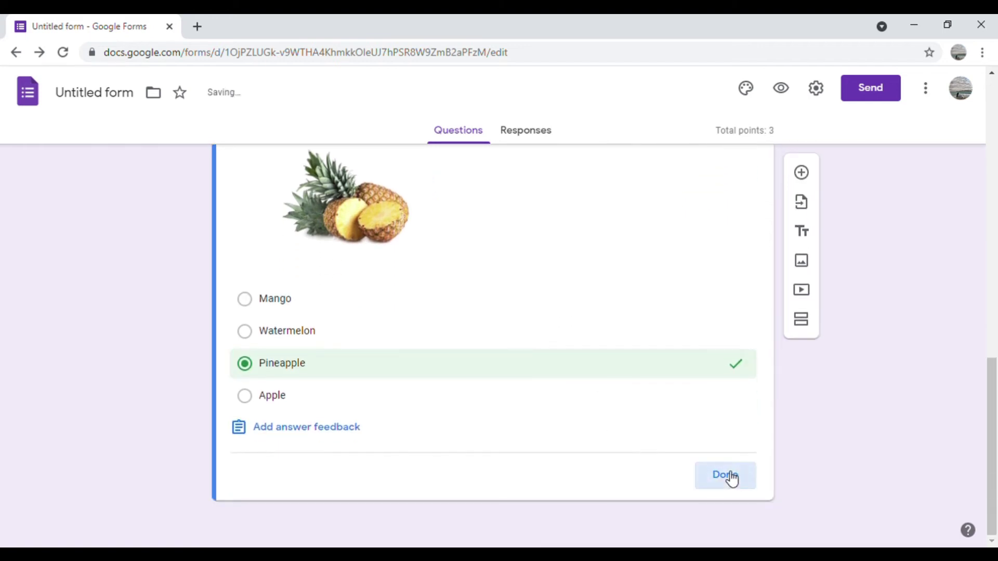
click(728, 477)
Add a paragraph question reading "4. State Newton's third law" below the fruit question
scroll(514, 308, down, 2)
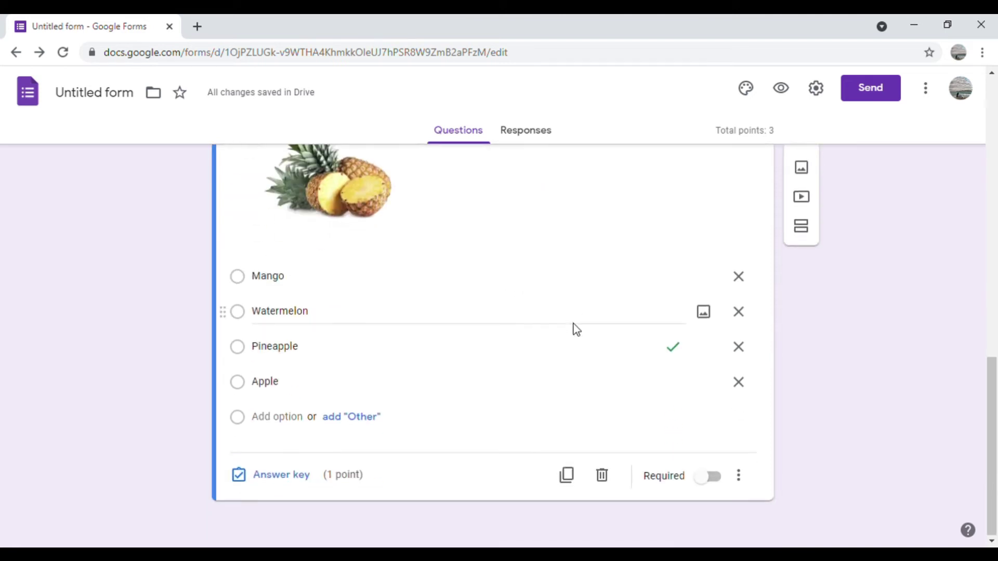
click(801, 173)
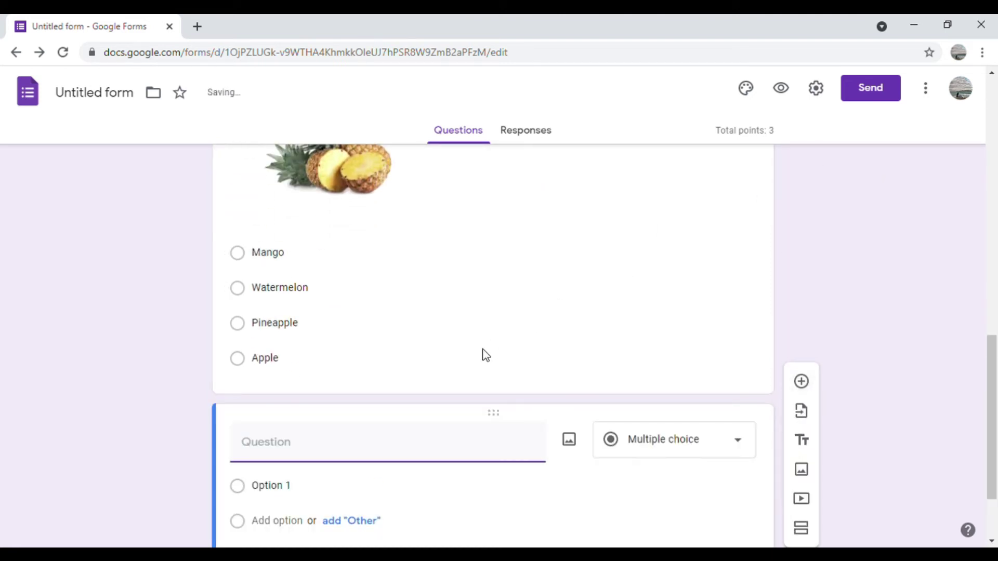
scroll(478, 358, down, 2)
text(4.)
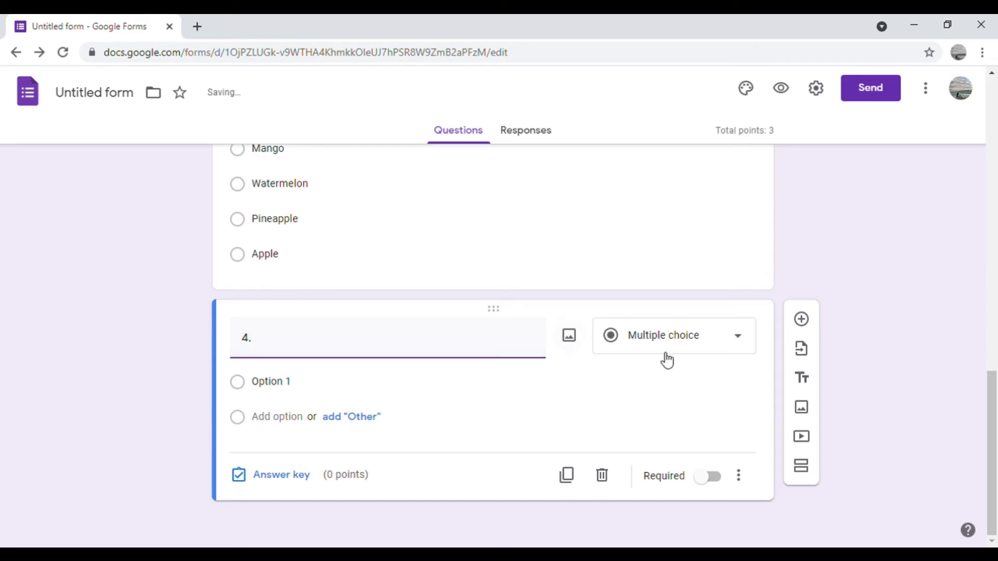
click(693, 343)
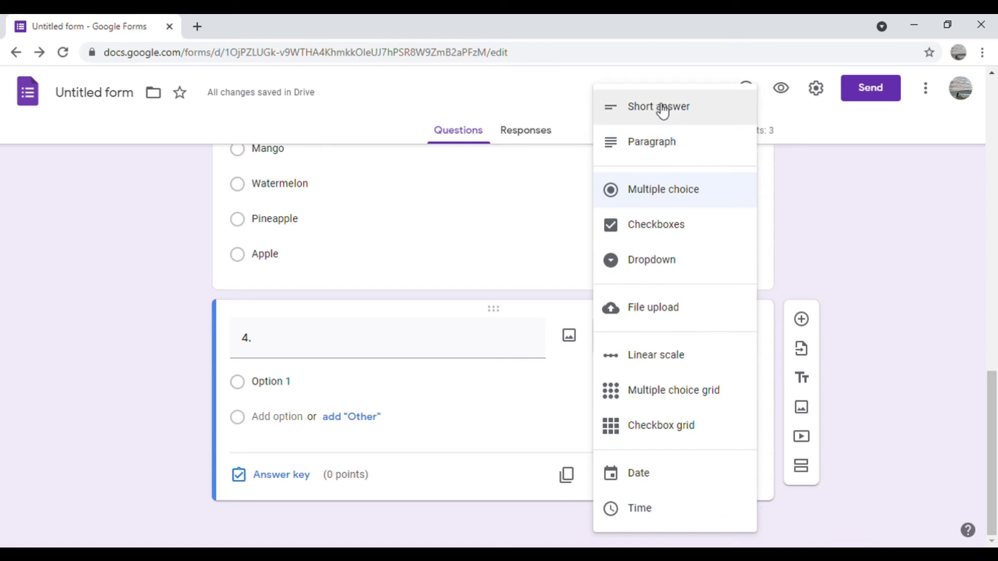
click(673, 143)
click(307, 386)
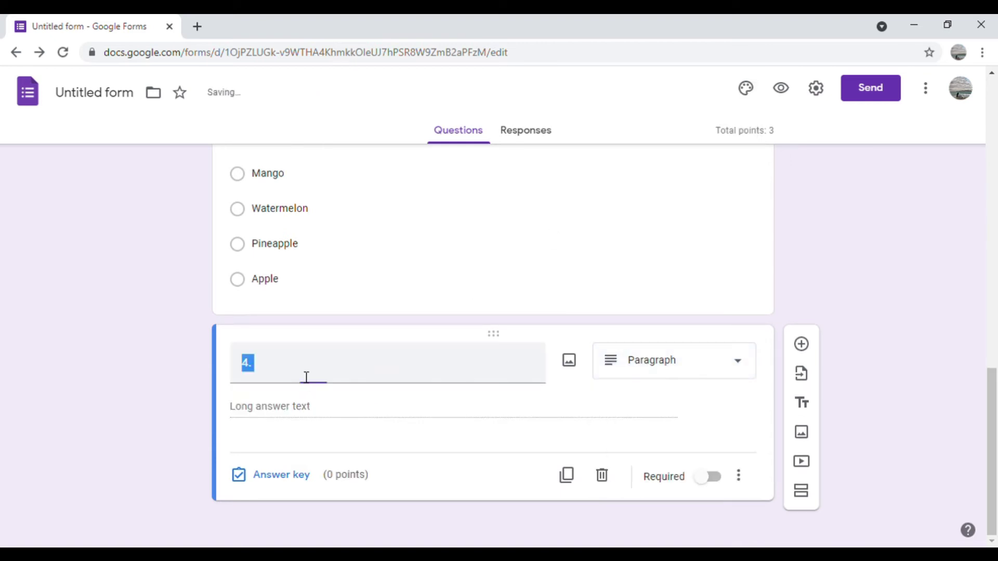
click(314, 363)
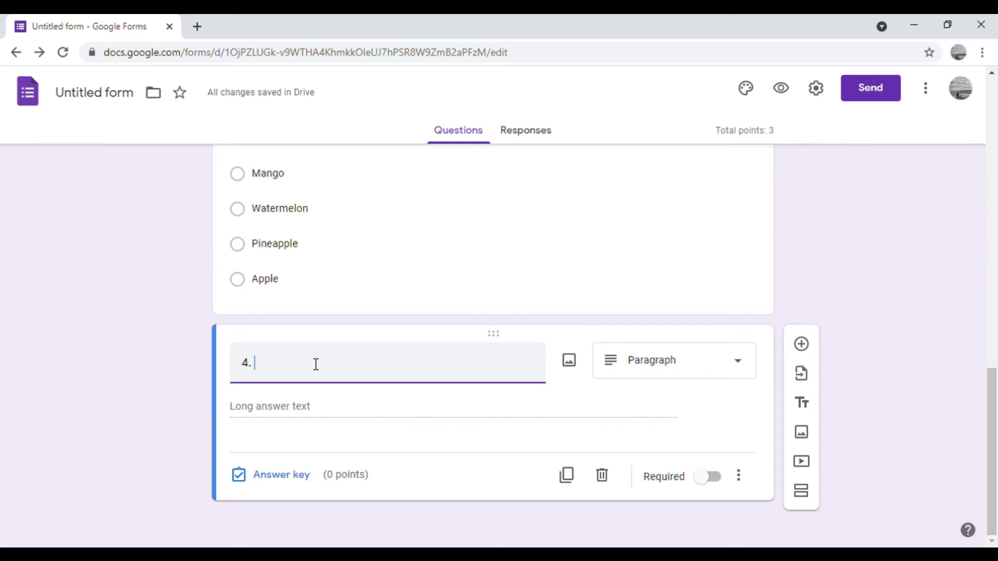
text(ate New)
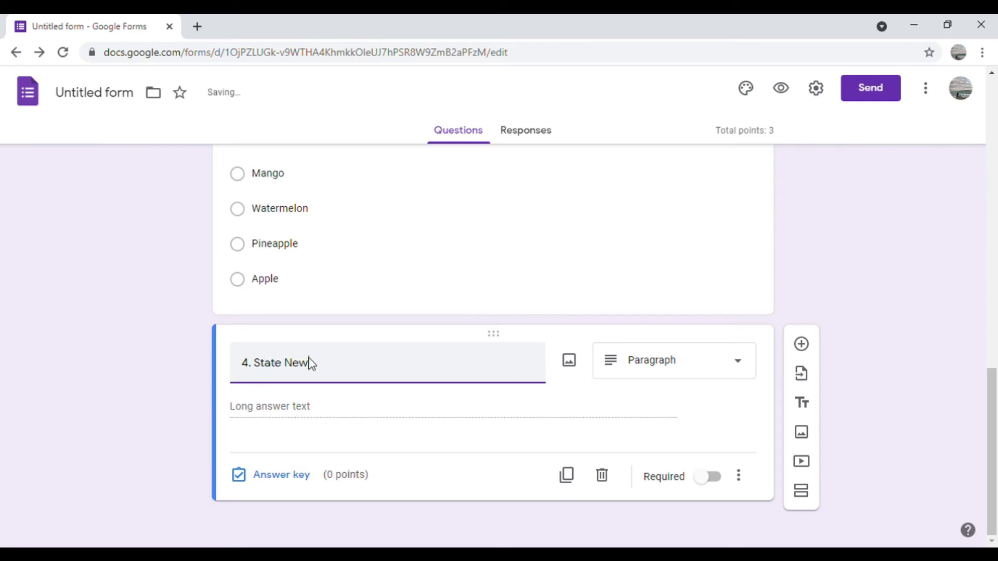
text(ton's third law)
Open the answer key of the Newton's third law question and assign it 3 points
click(282, 476)
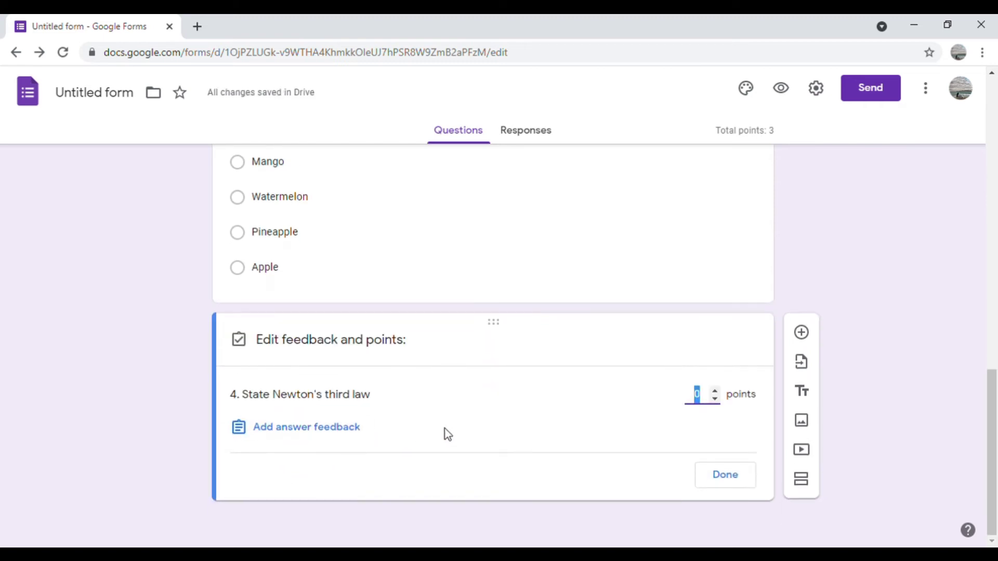
click(716, 391)
click(717, 391)
click(716, 391)
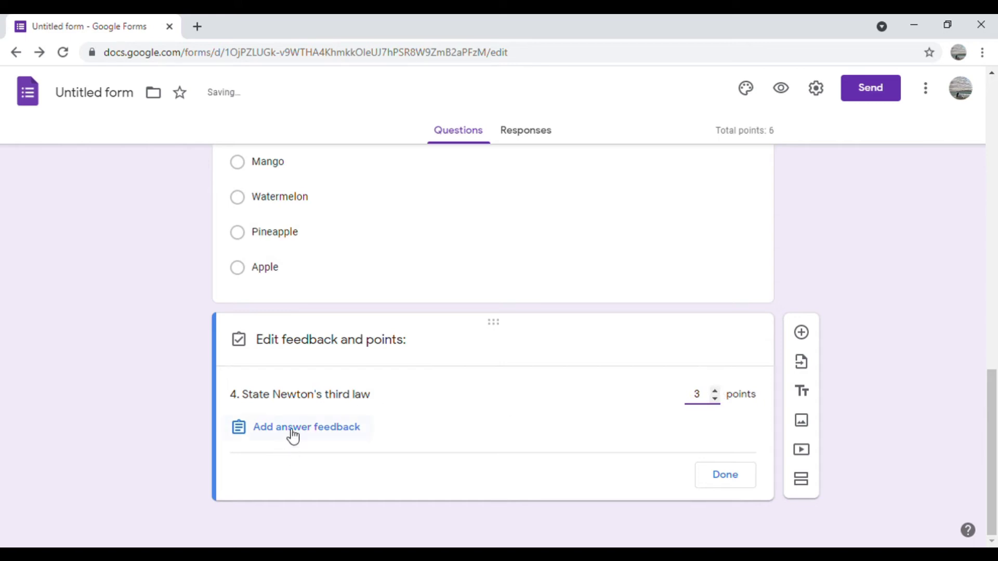
click(260, 451)
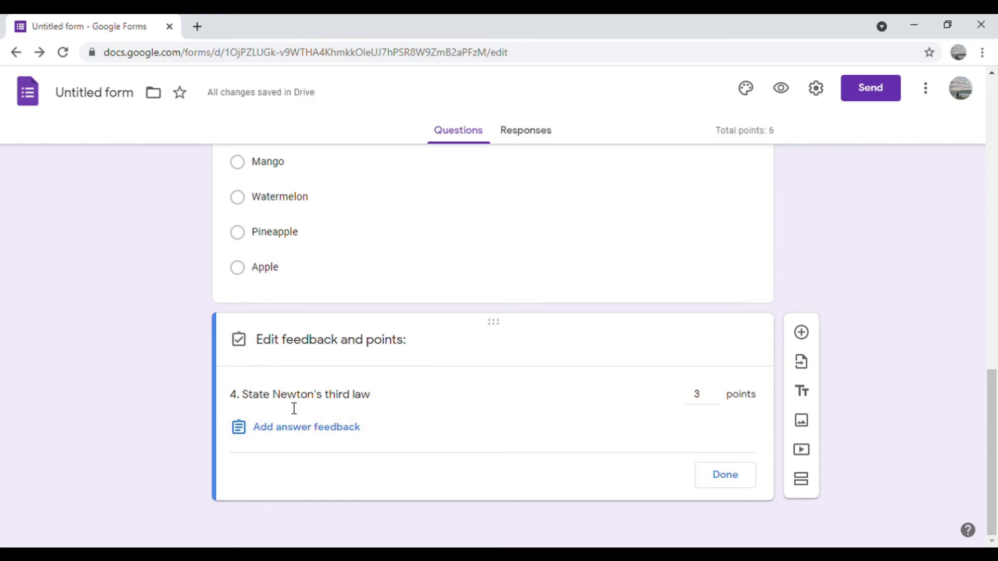
Add the answer feedback "For every action, there is an equal and opposite reaction" and set the Newton question's value to 2 points
click(294, 429)
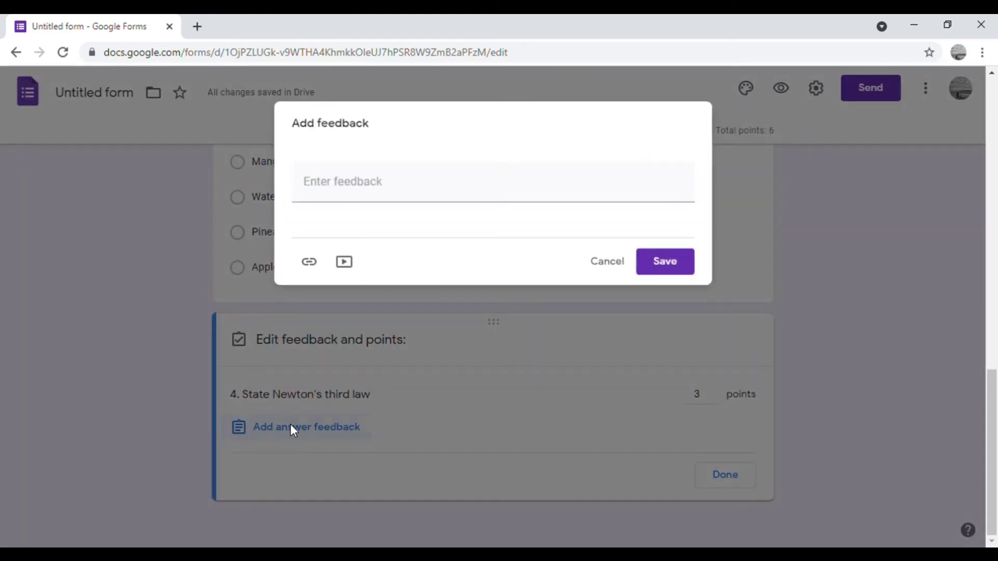
click(345, 191)
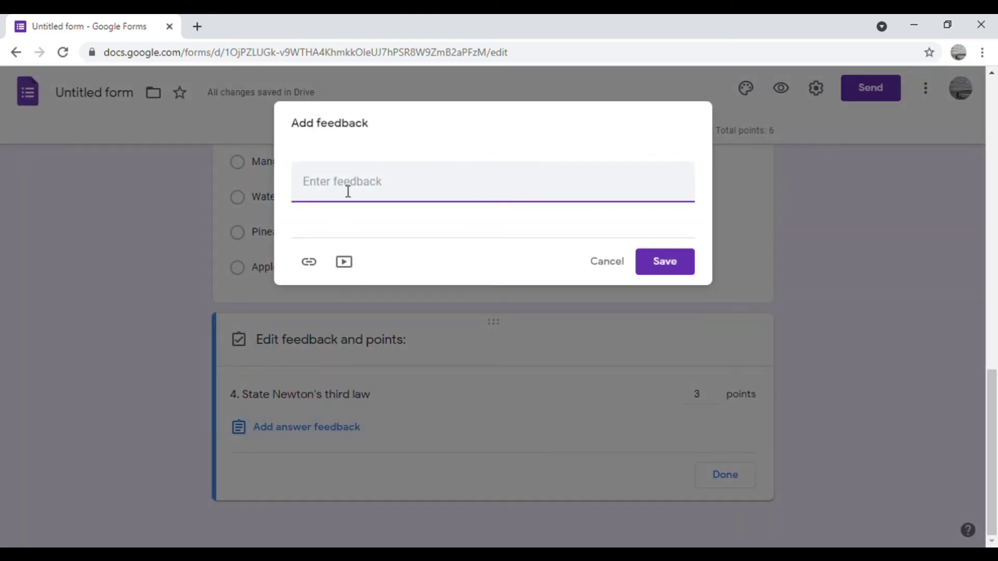
text(For every action, there is a)
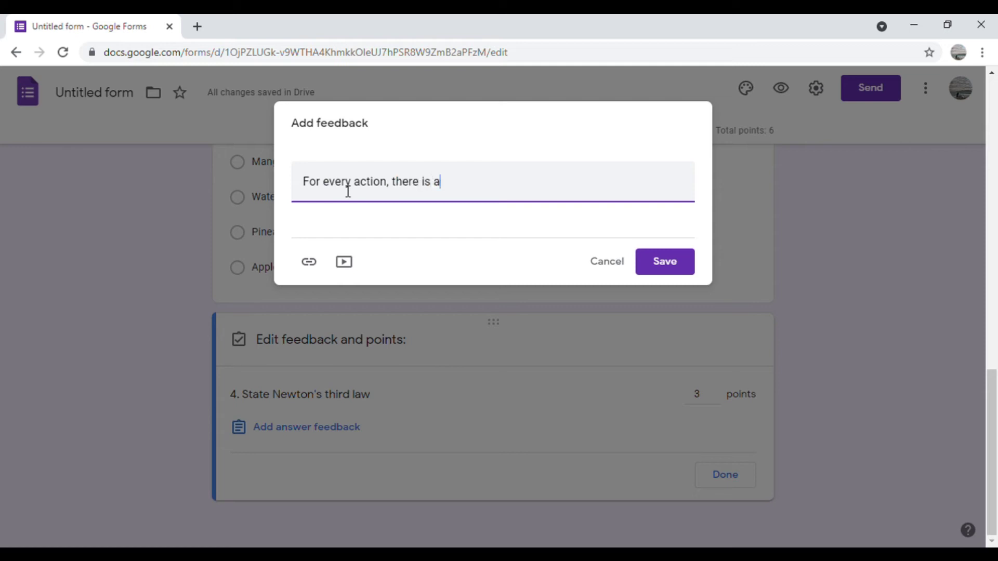
text(n equal and o)
text(pposite )
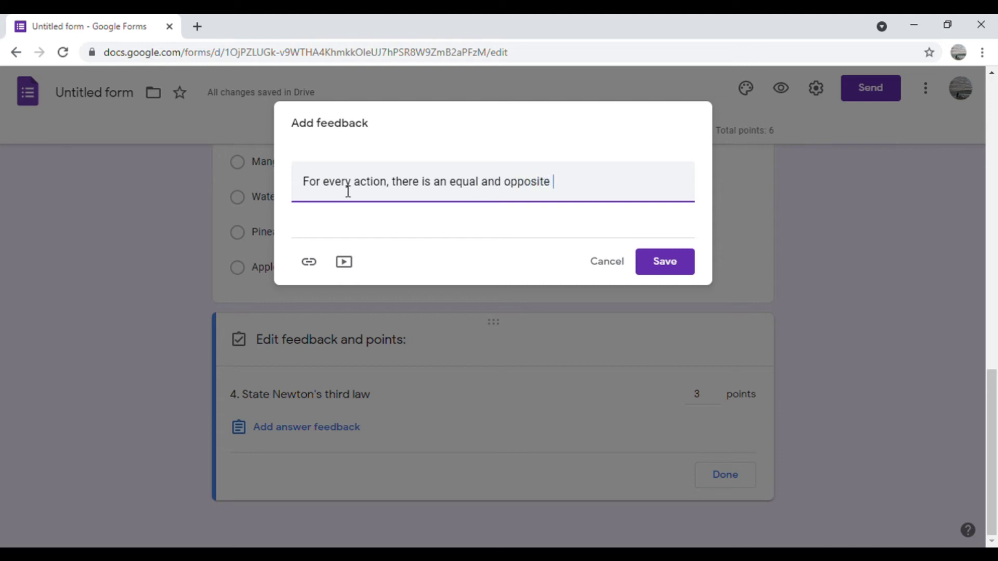
text(reaction)
click(671, 263)
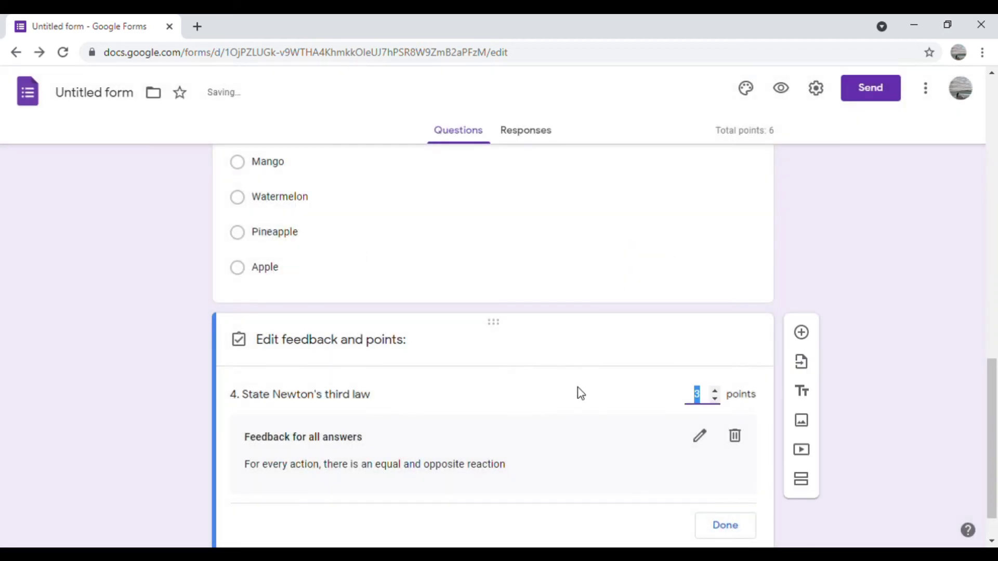
click(715, 348)
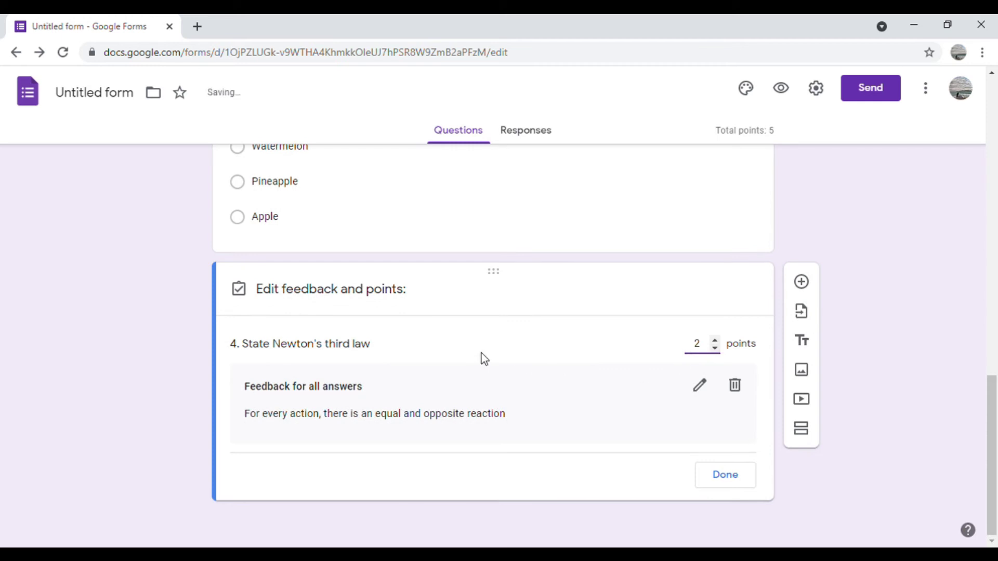
click(738, 478)
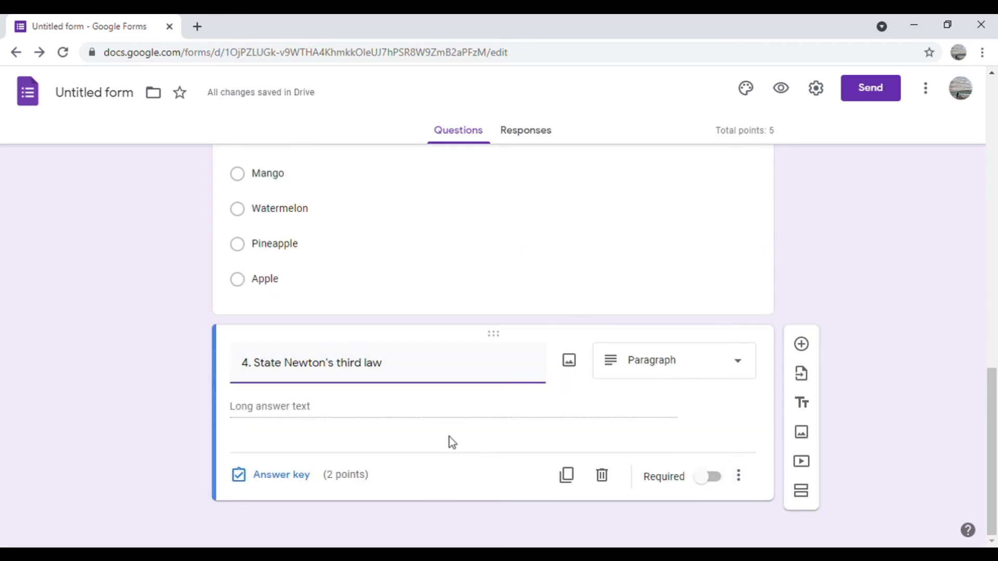
Add a multiple choice question reading "5. The Earth is a giant magnet." with the options True and False
click(802, 345)
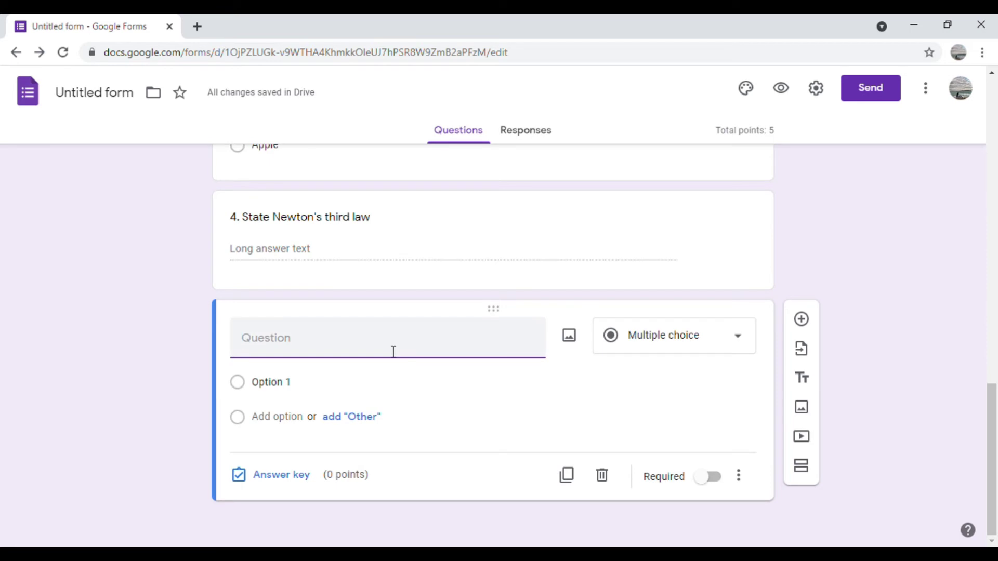
text(5. The)
text(e e)
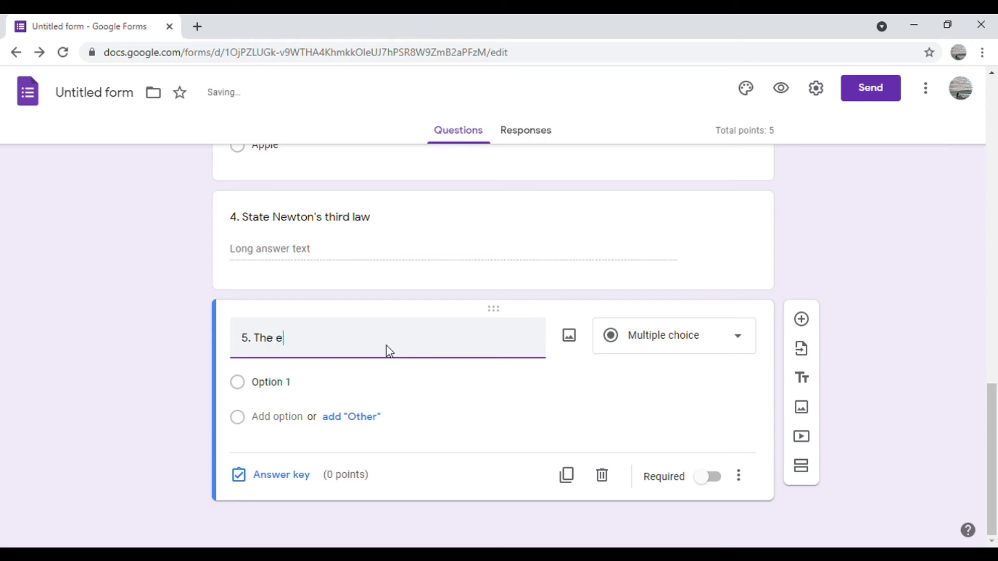
key(BackSpace)
text(Earth is a giant magnet.)
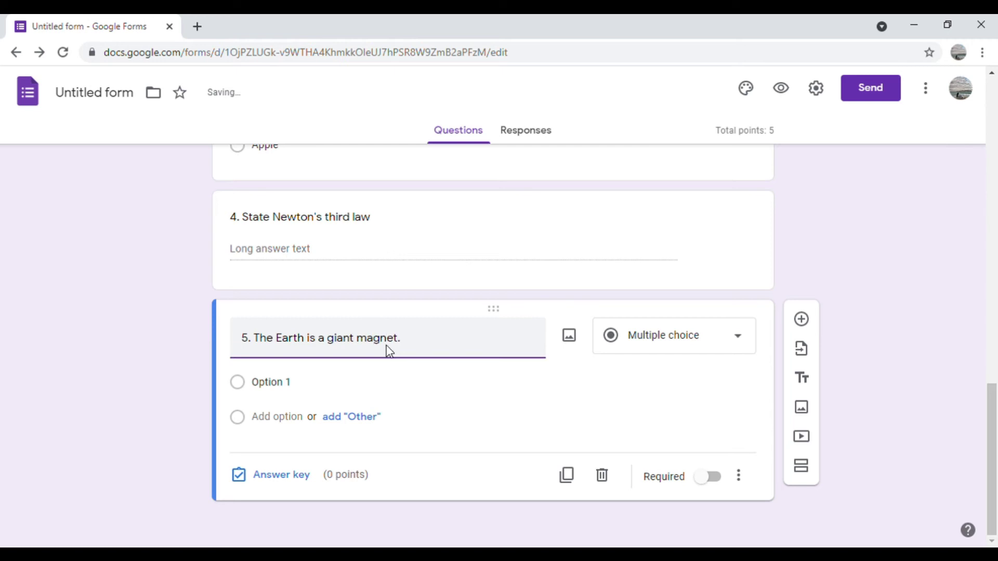
click(345, 378)
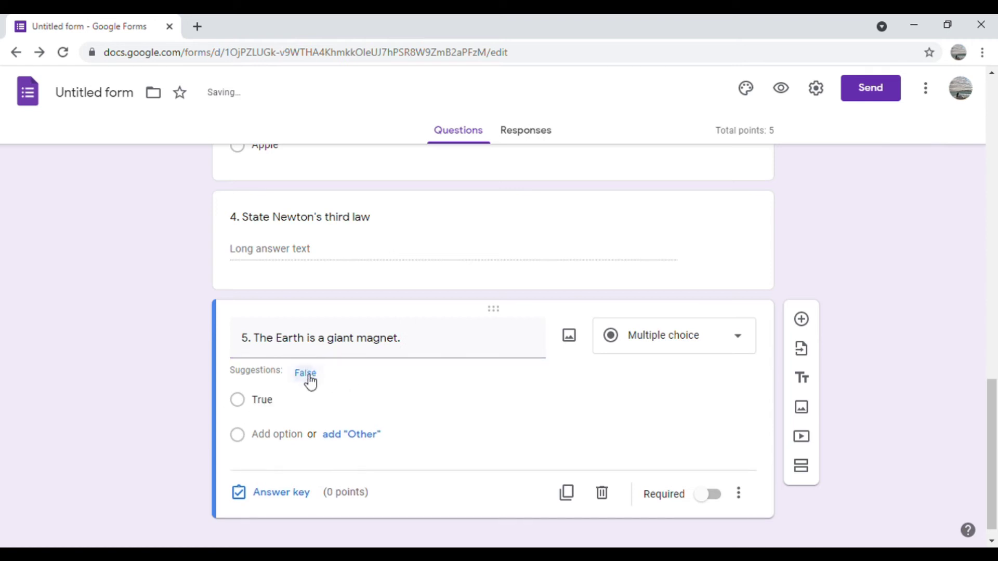
click(309, 373)
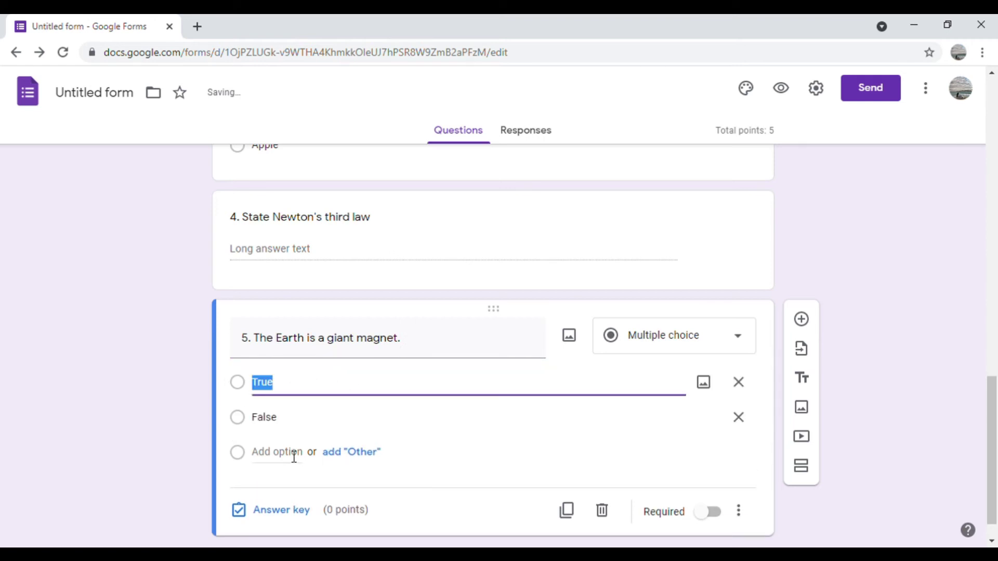
Set the Earth magnet question's answer key to True, worth 1 point
click(304, 515)
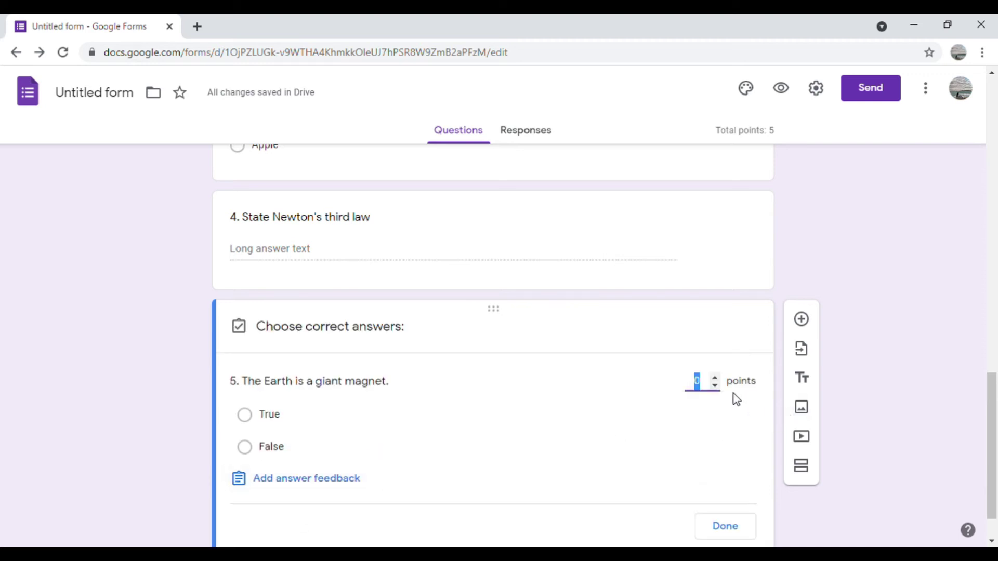
click(715, 377)
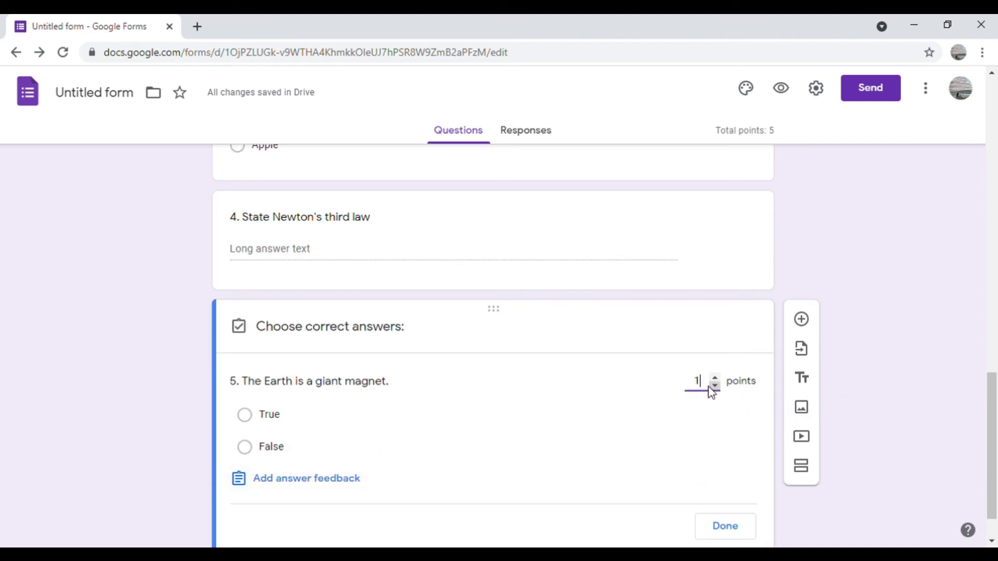
click(261, 418)
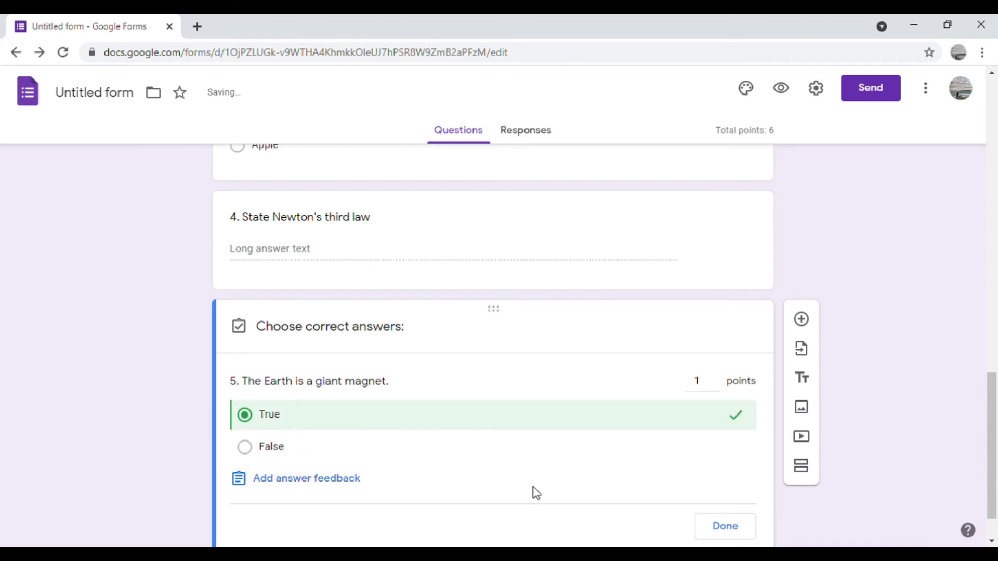
Close the Earth magnet question's answer key and select the name question at the start of the form
click(741, 531)
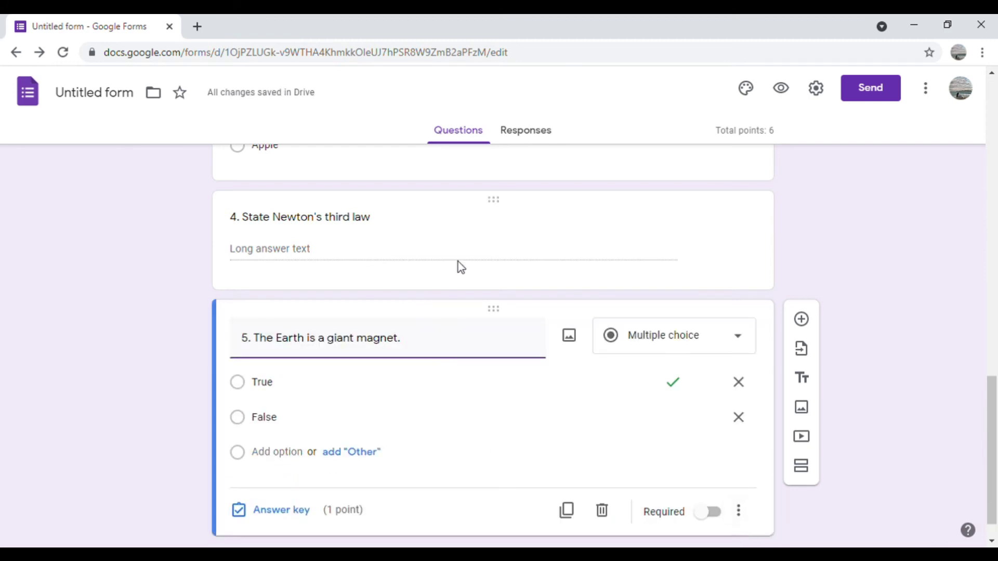
scroll(628, 424, up, 12)
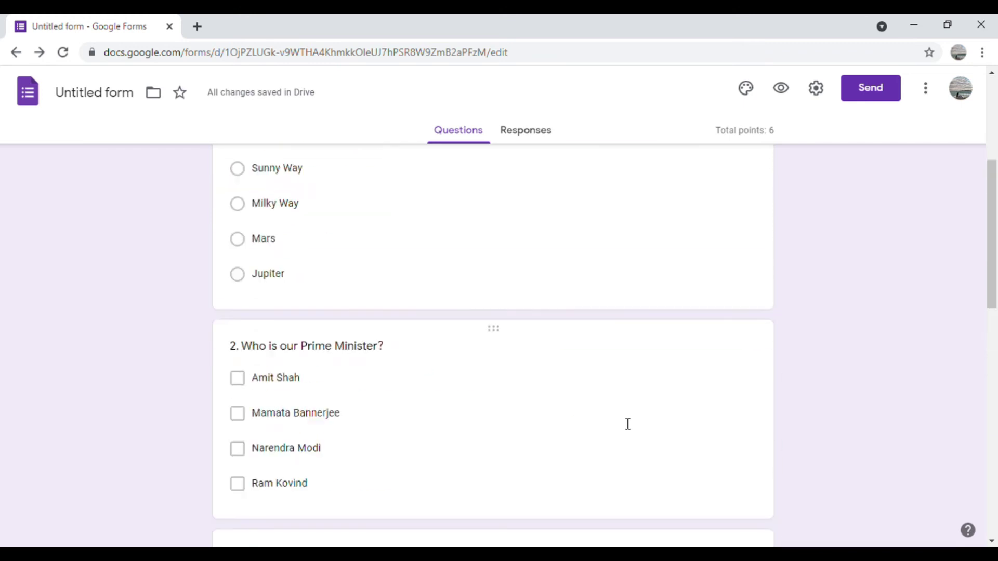
scroll(628, 424, up, 5)
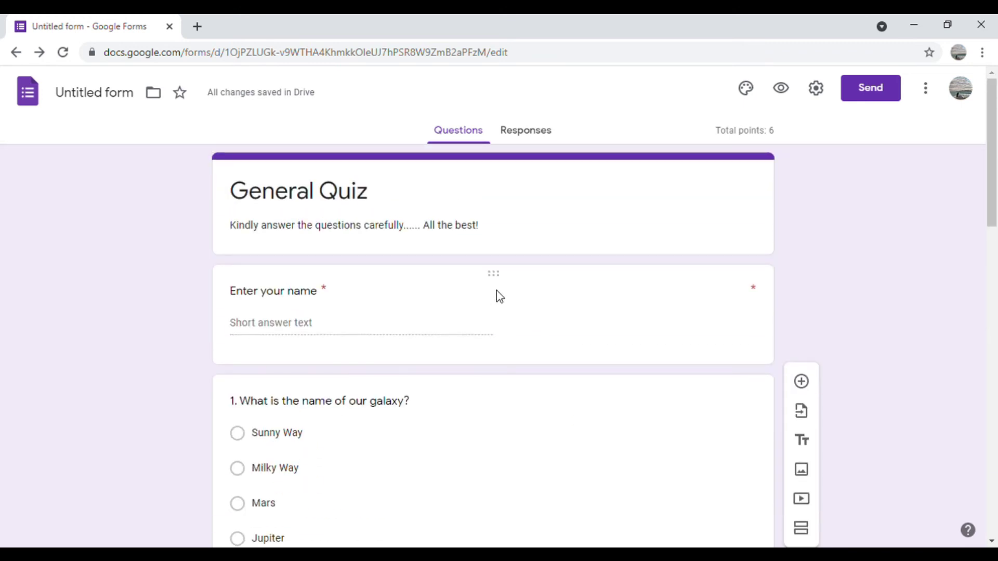
click(764, 273)
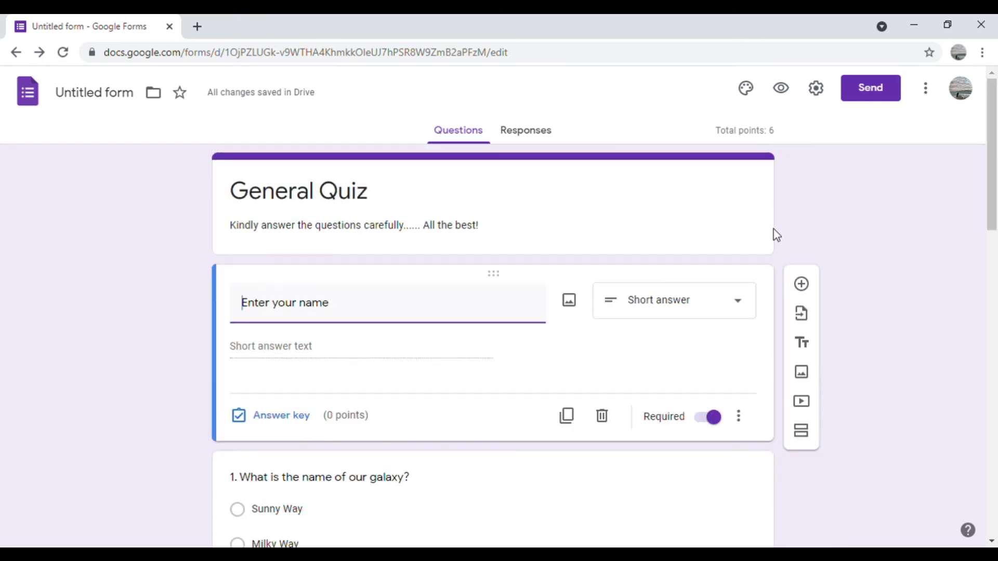
Shorten the quiz's share link, copy it and close the send options
click(884, 89)
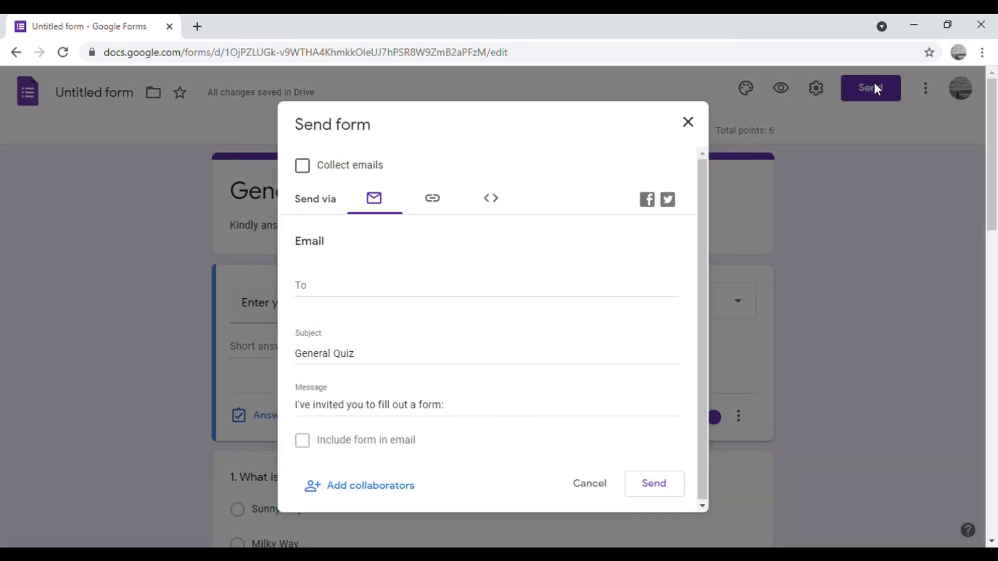
click(442, 214)
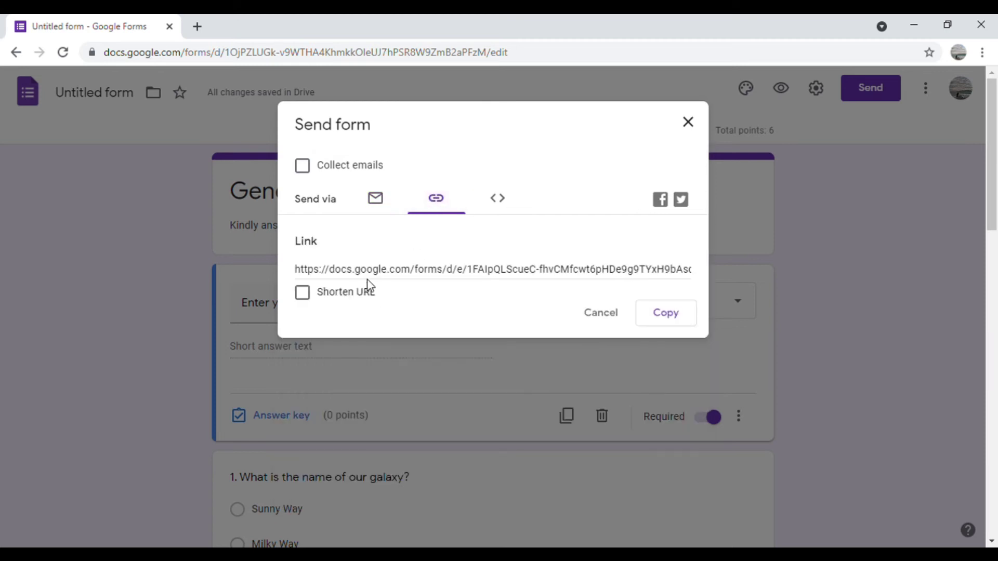
click(337, 297)
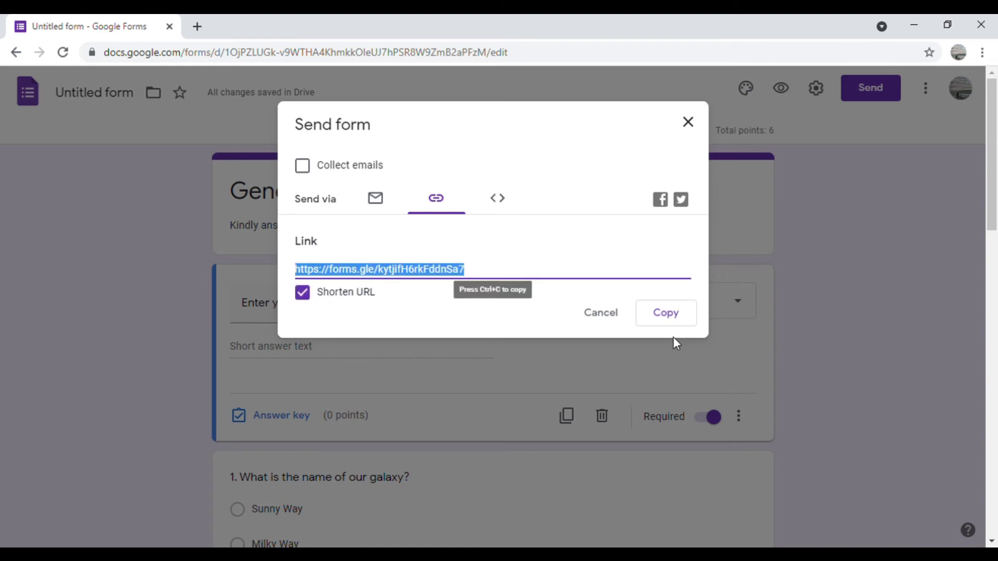
click(675, 319)
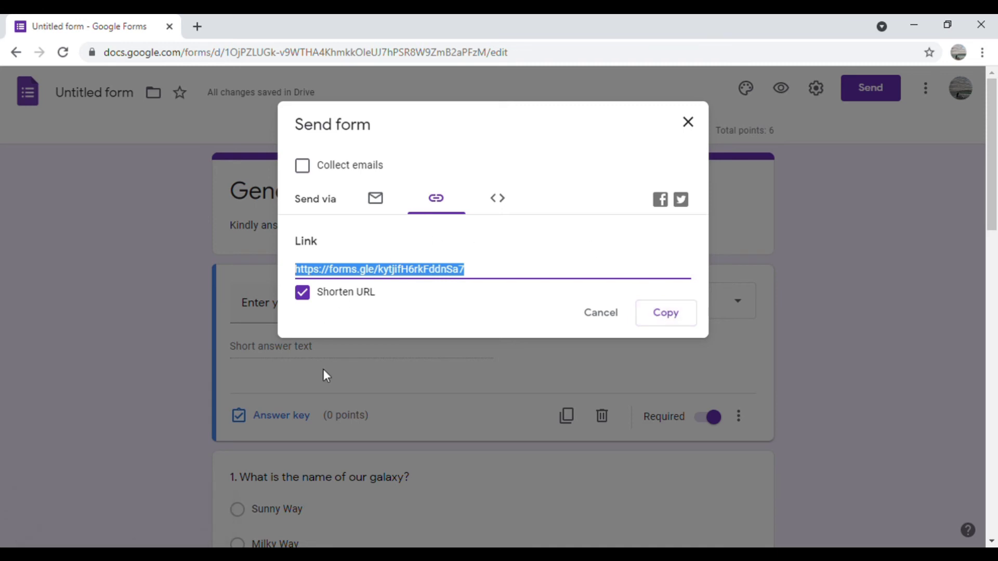
click(689, 124)
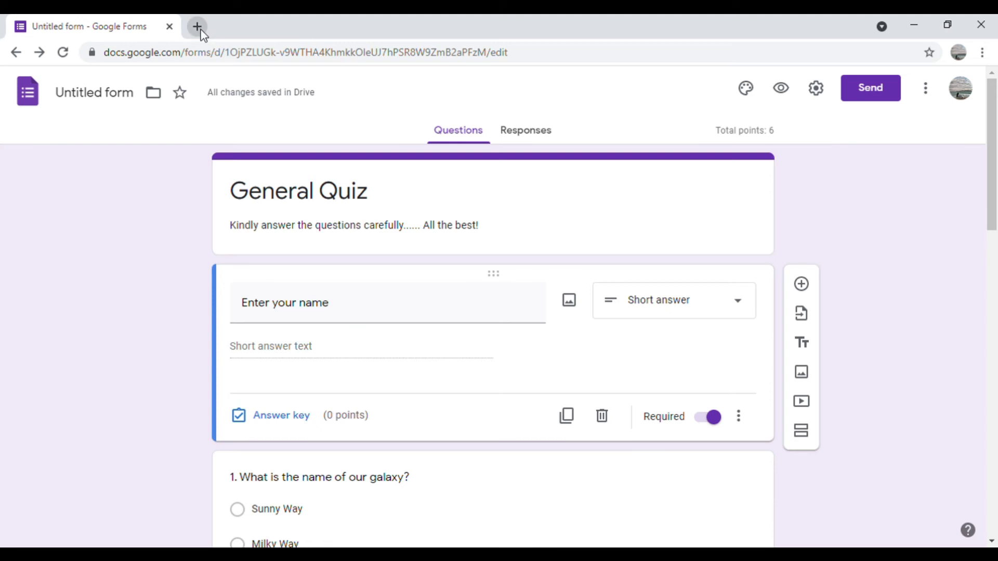
Open the copied quiz link in a new browser tab and look through the respondent's view of the questions
click(197, 27)
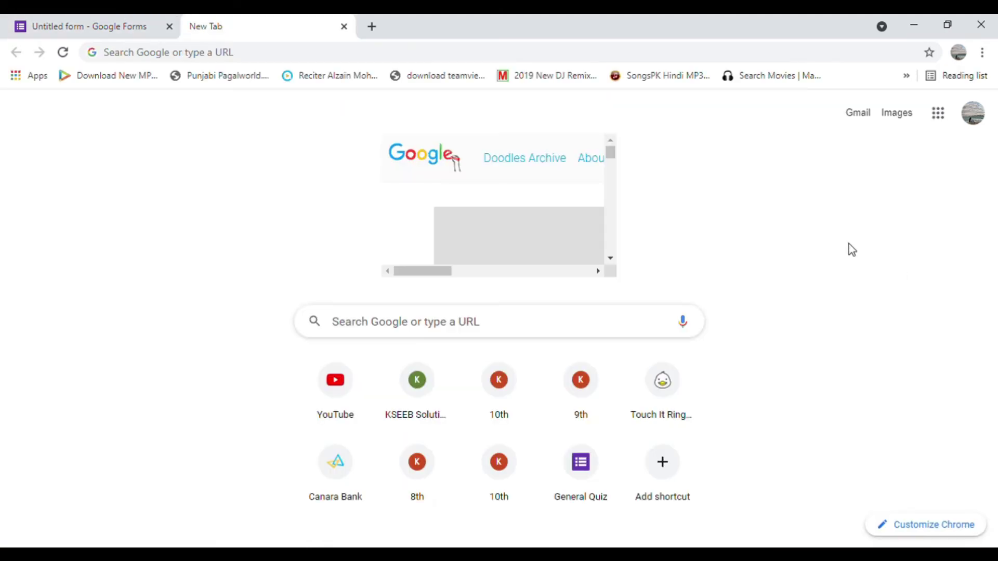
click(239, 59)
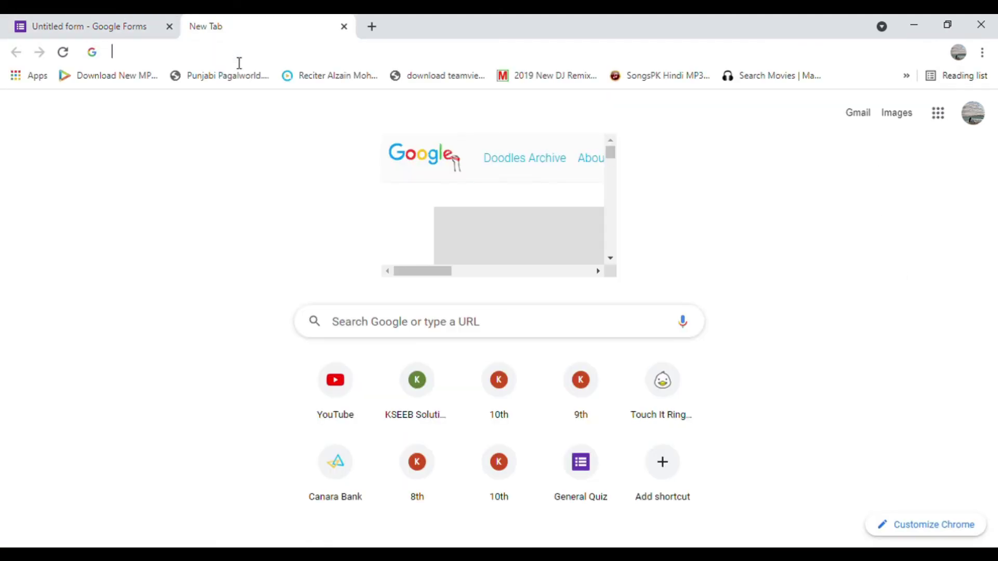
key(ctrl+v)
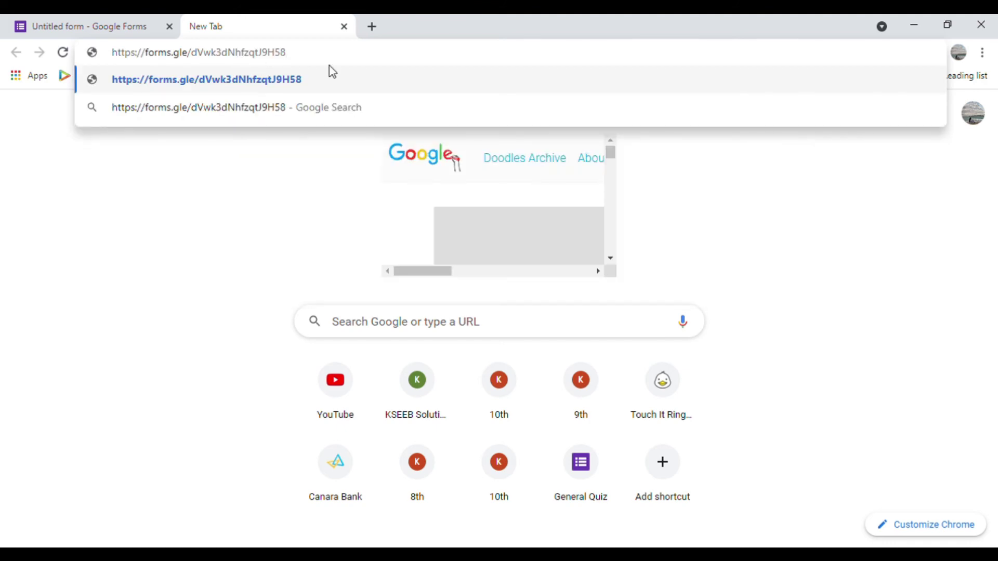
key(Return)
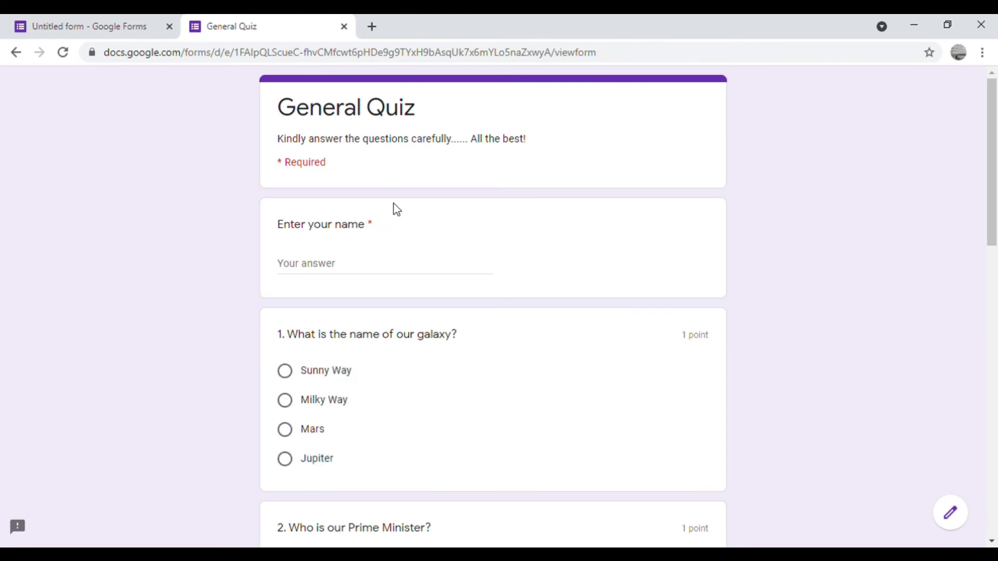
scroll(436, 357, down, 15)
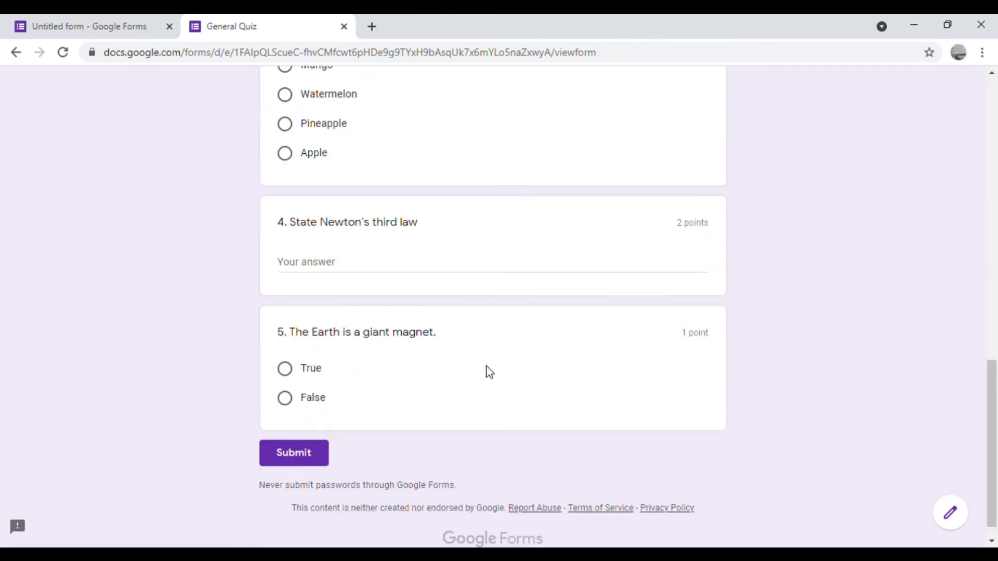
scroll(497, 366, up, 15)
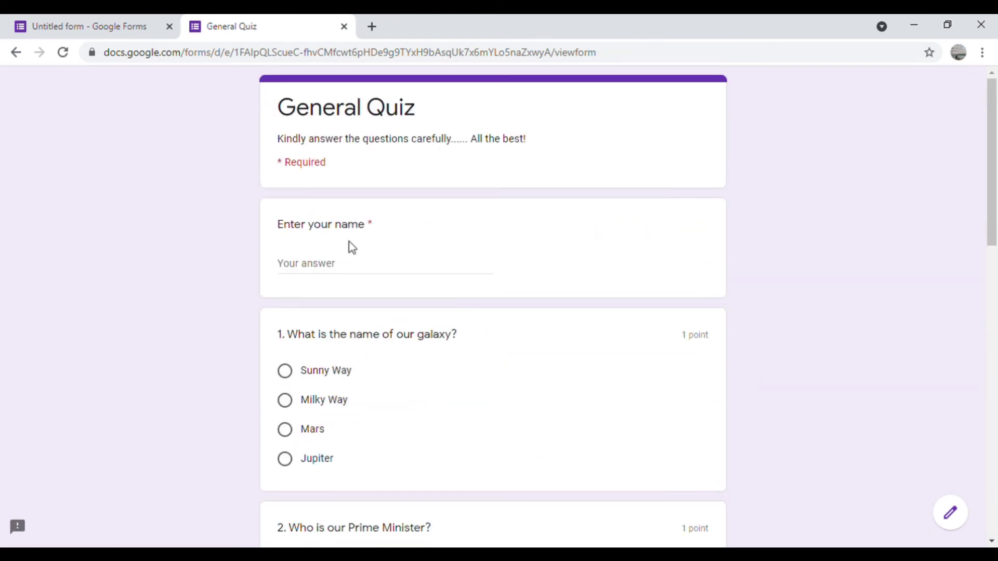
Enter the respondent's name and answer question 1 with Milky Way and question 2 with Narendra Modi
click(343, 267)
text(Kareena)
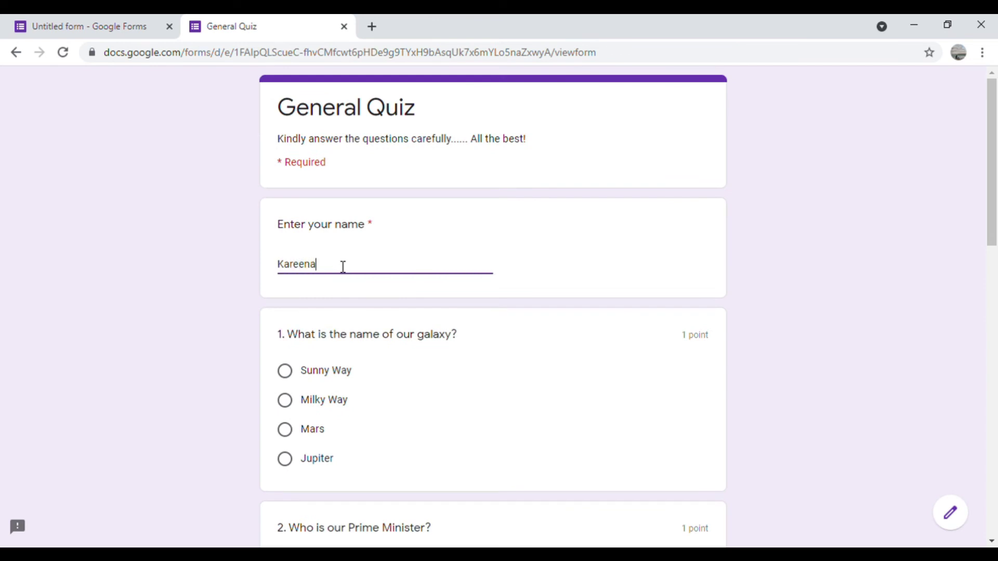
scroll(329, 312, down, 3)
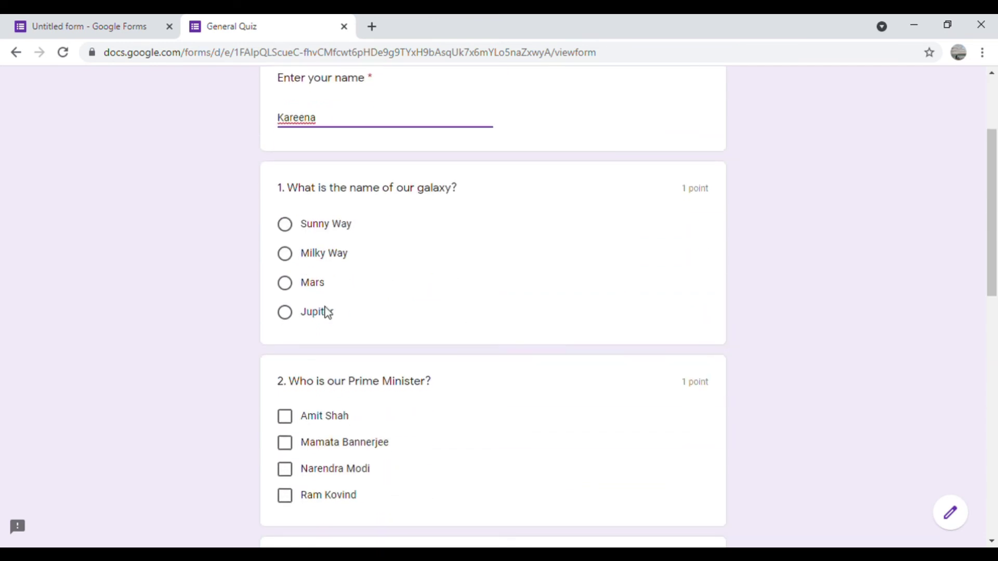
click(333, 267)
scroll(332, 292, down, 3)
click(335, 353)
Answer questions 3 to 5 with Watermelon, "every action has equal and opposite reaction" and False, and submit the quiz
scroll(433, 337, down, 6)
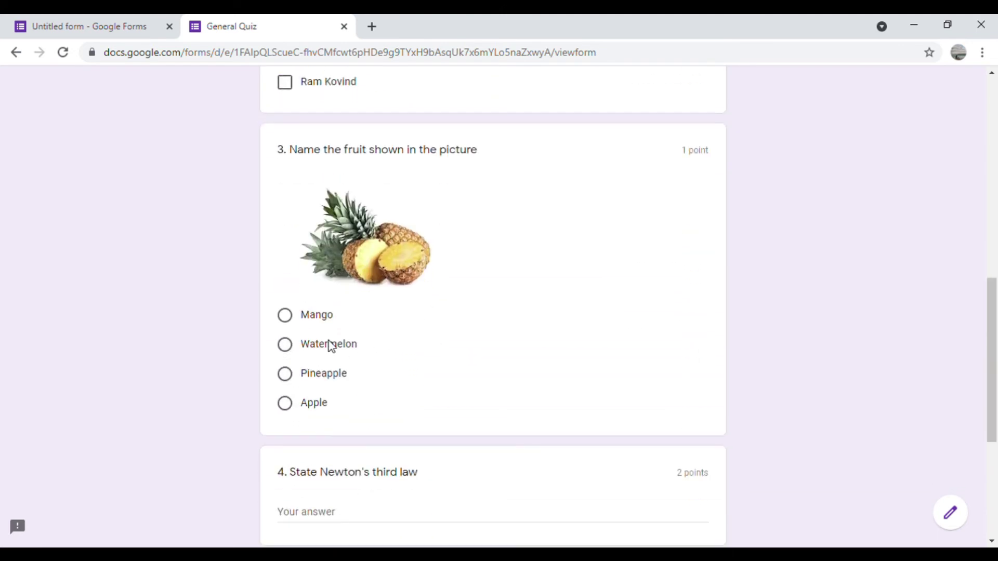
click(331, 346)
scroll(445, 328, down, 6)
click(345, 239)
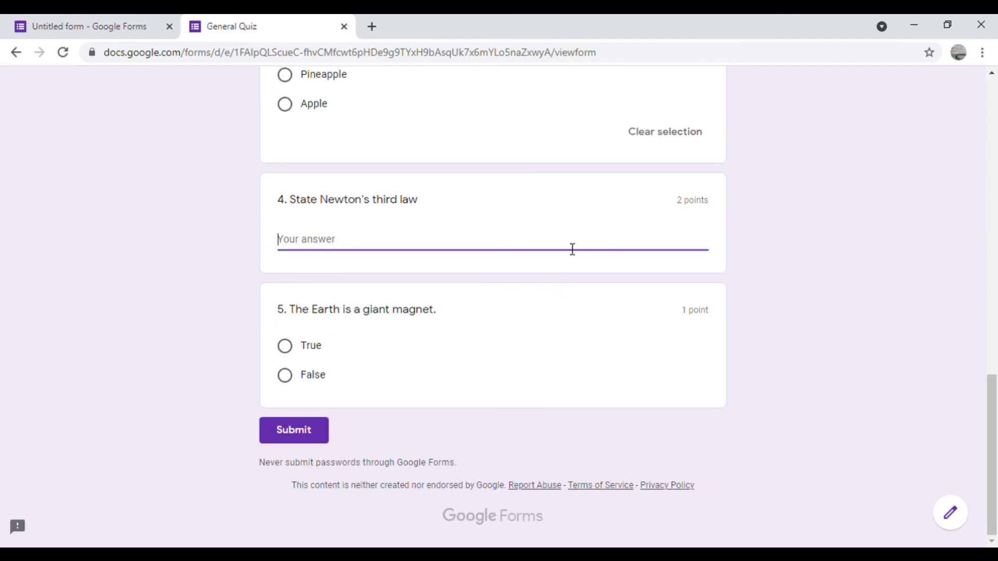
text(every action has equal and opposite reaction)
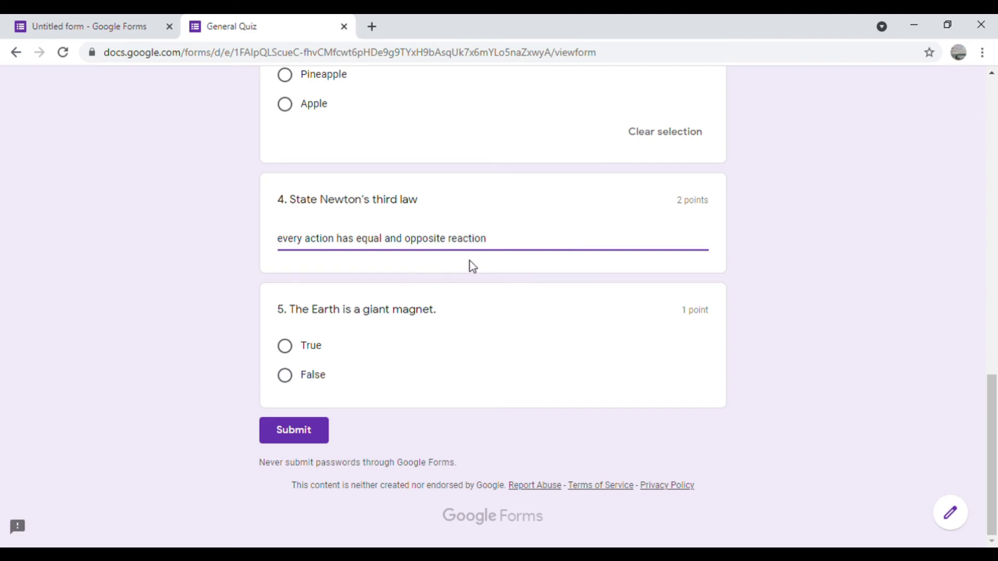
click(309, 377)
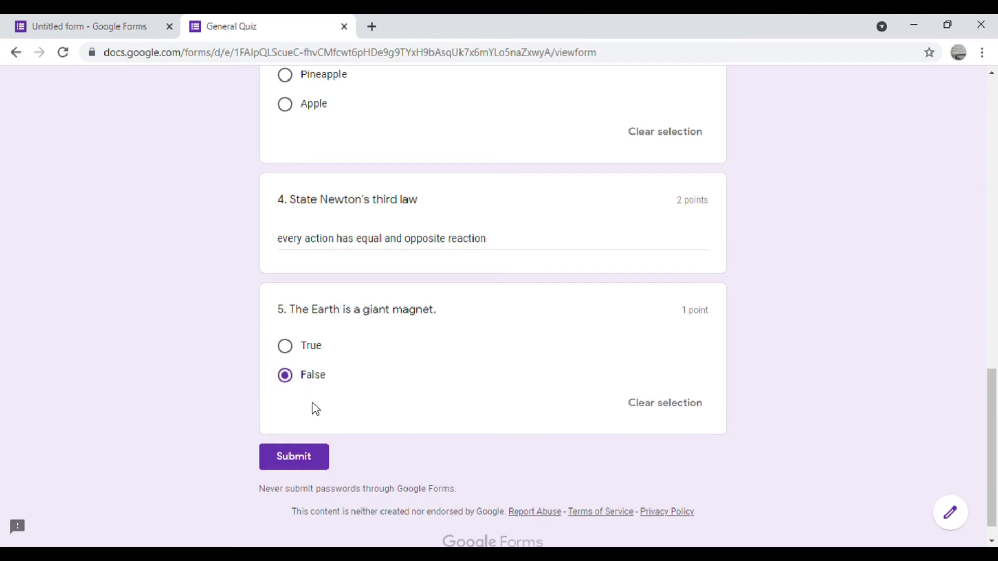
click(308, 462)
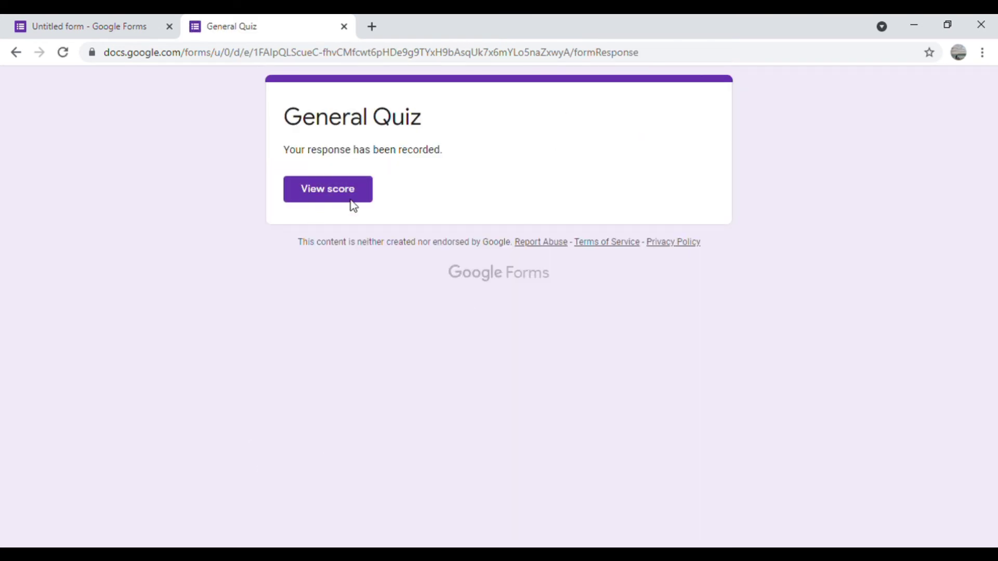
View the submitted quiz's score, review the marking, correct answers and feedback of every question, and close both respondent tabs
click(343, 198)
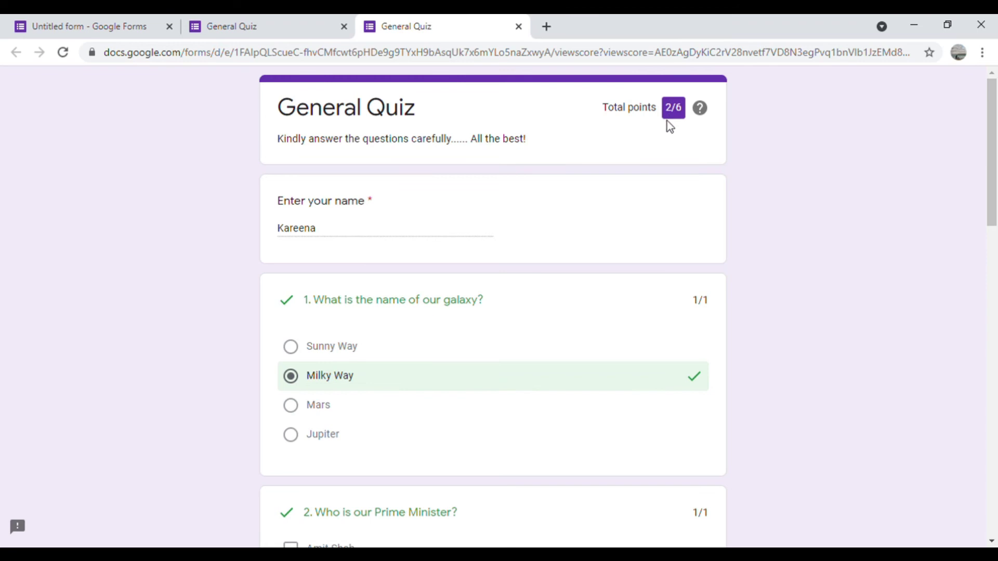
scroll(411, 244, down, 3)
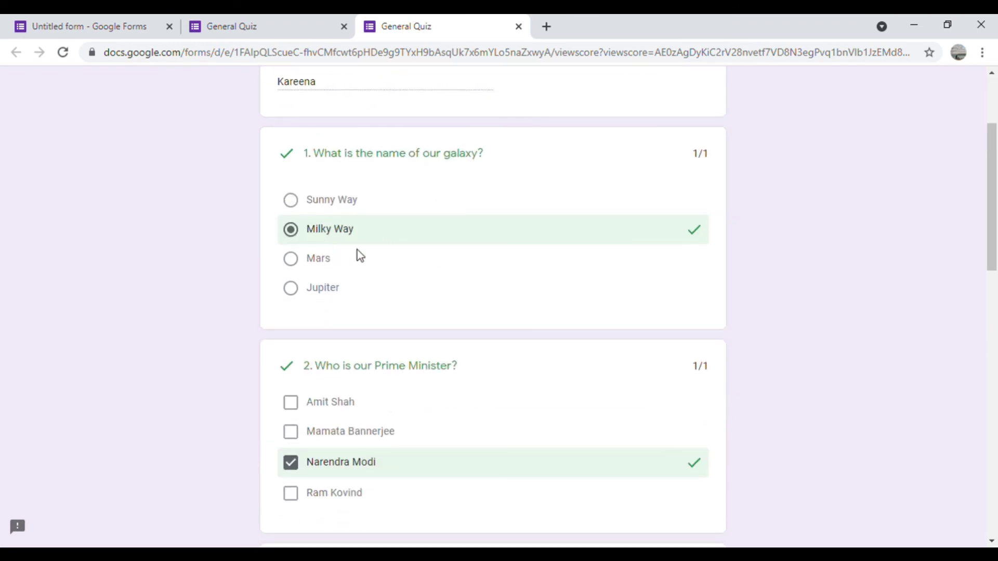
scroll(364, 260, down, 5)
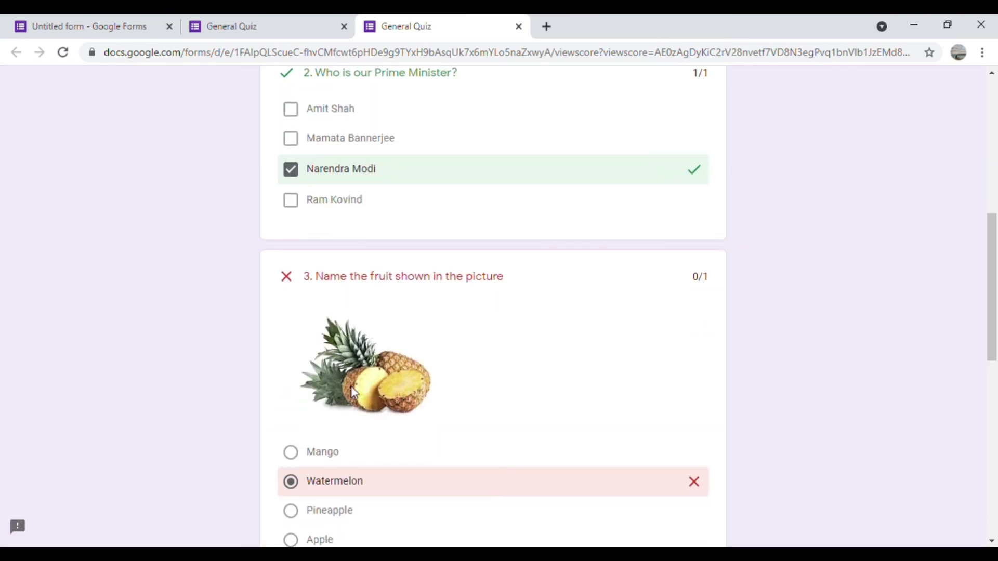
scroll(354, 394, down, 3)
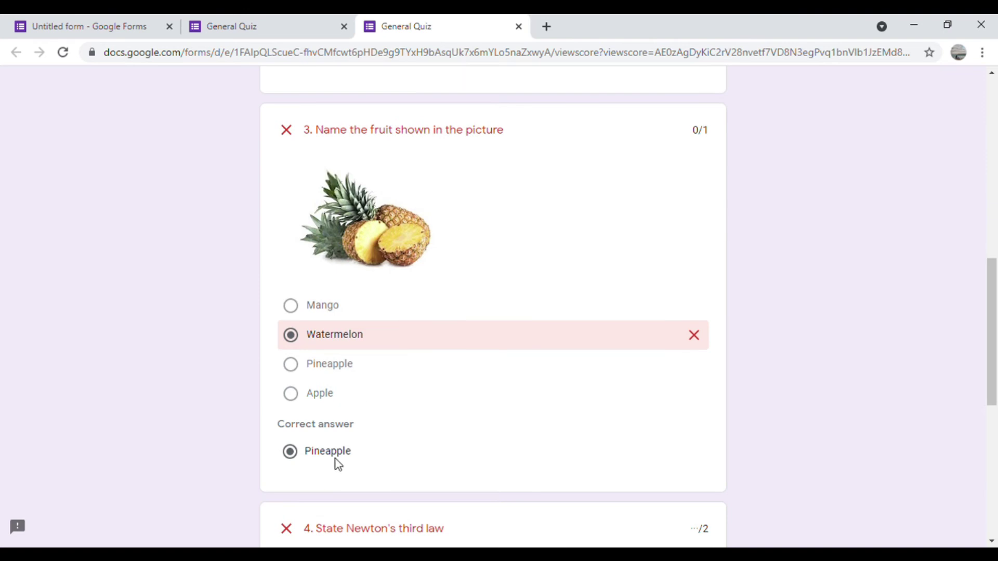
scroll(415, 385, down, 7)
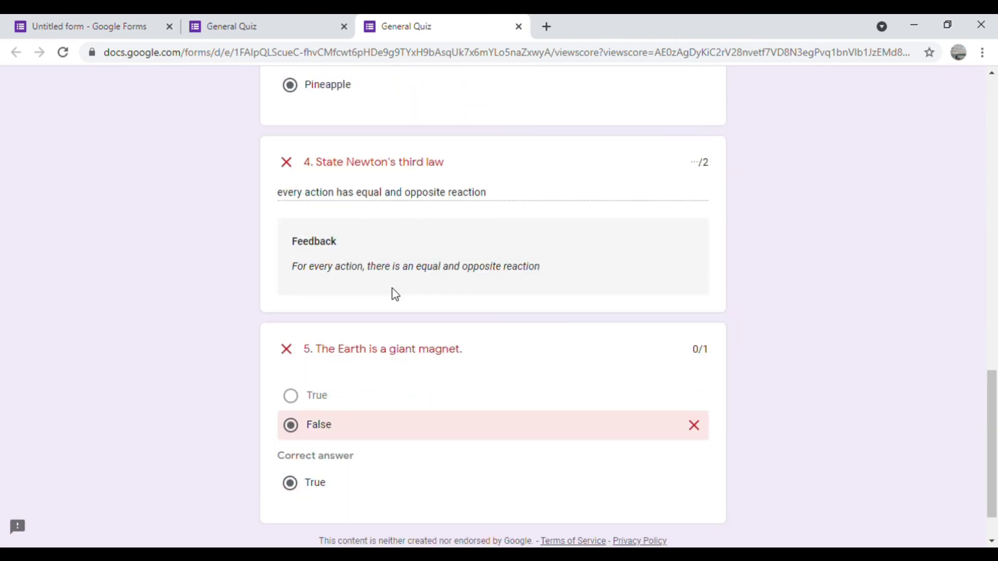
drag(492, 283, 290, 284)
scroll(372, 275, down, 2)
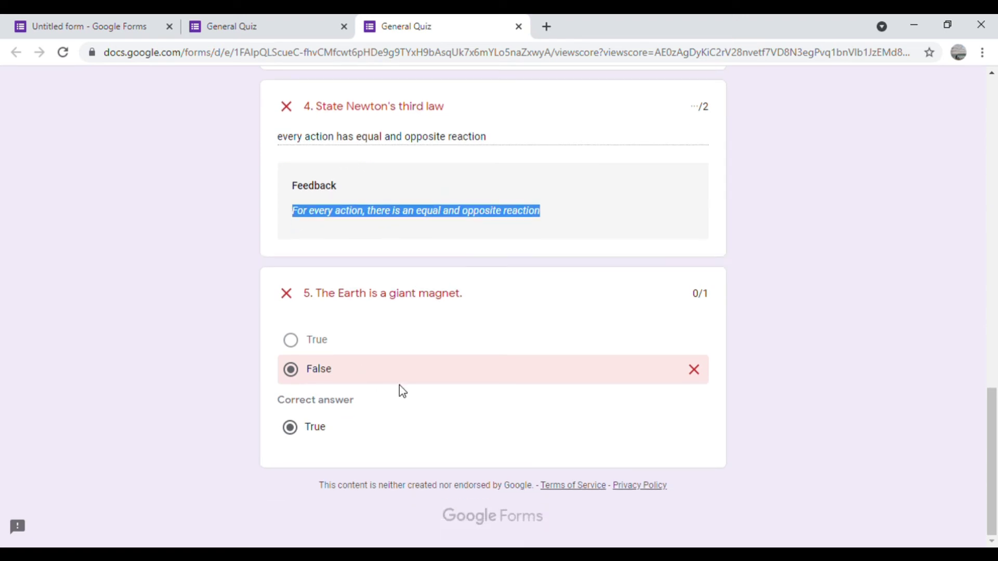
scroll(403, 392, up, 20)
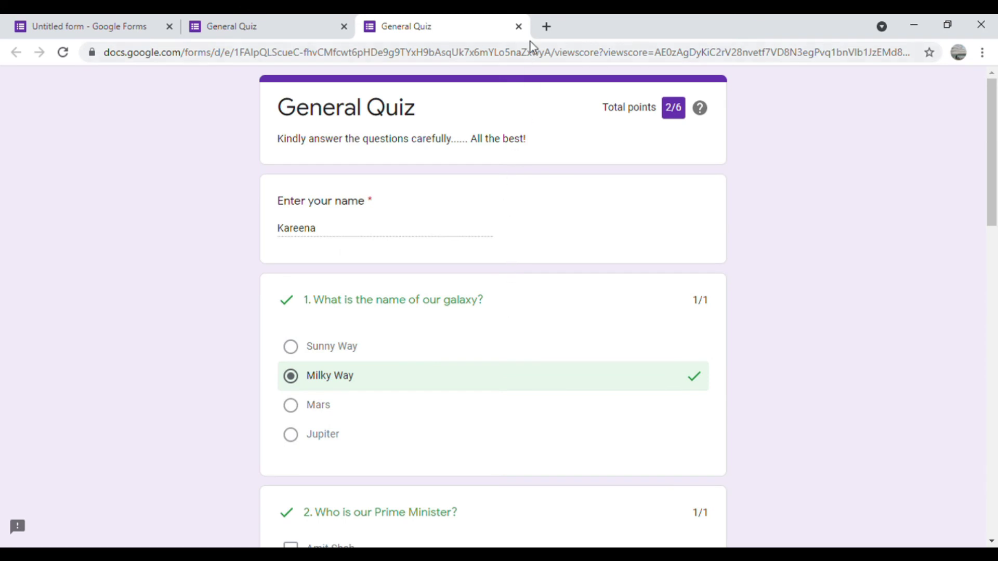
click(518, 26)
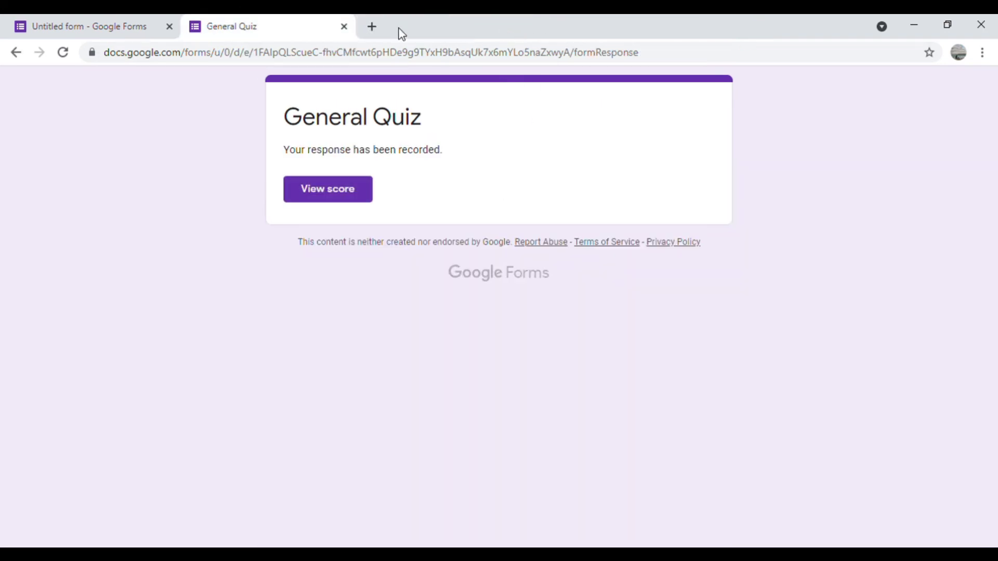
click(344, 27)
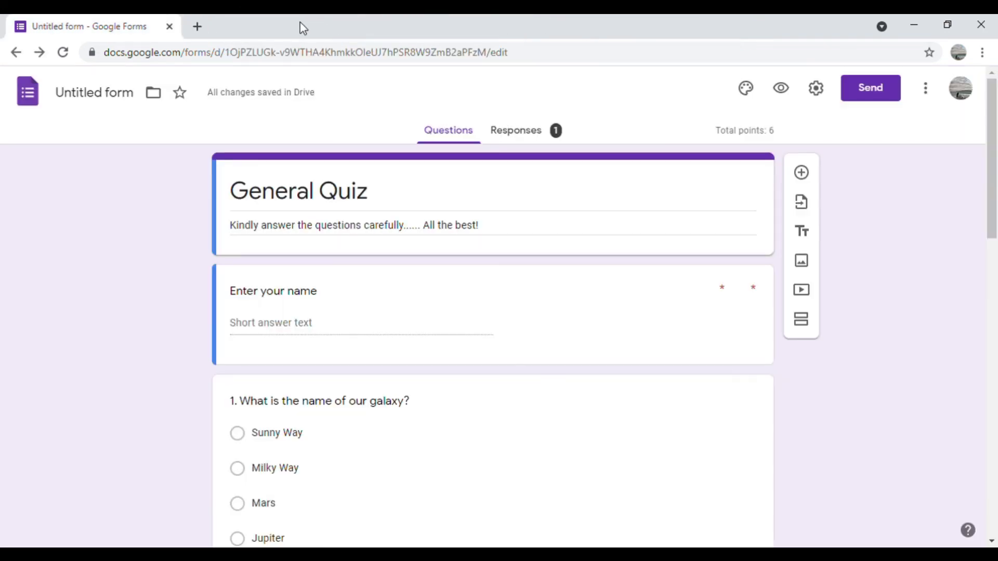
click(196, 28)
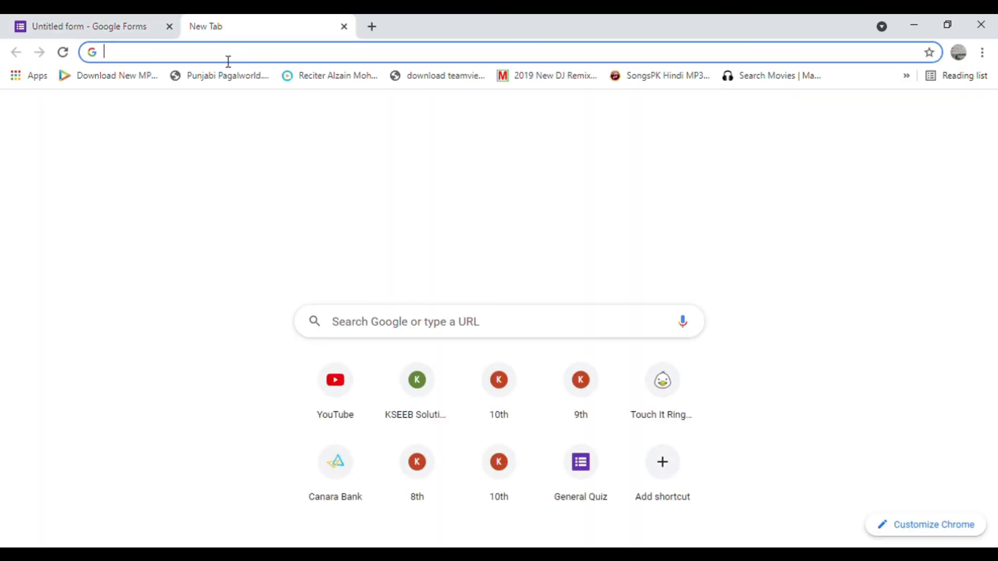
text(https://forms.gle/dVwk3dNhfzqtJ9H58)
key(Return)
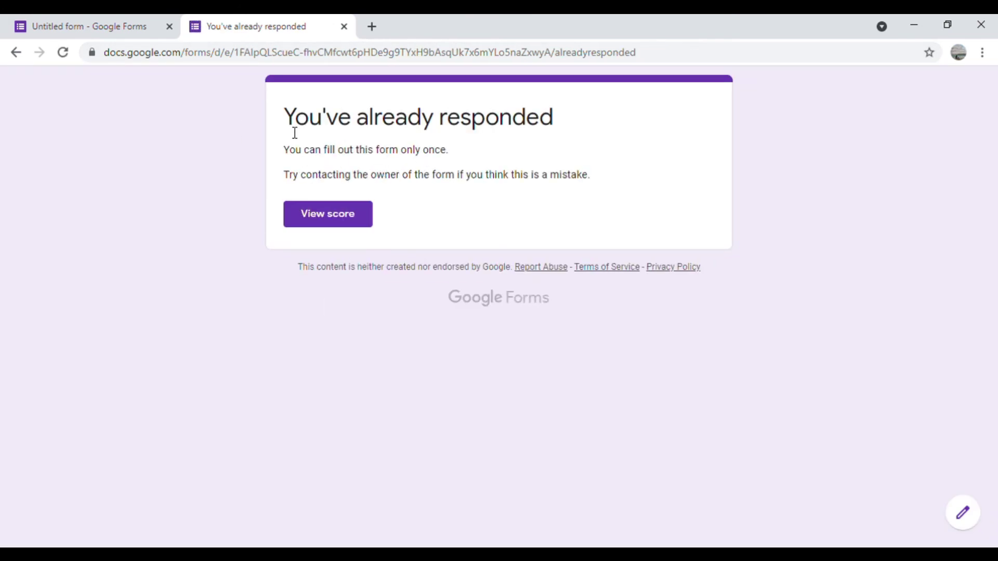
Remove the one-response limit in the quiz form's settings and save the change
click(89, 21)
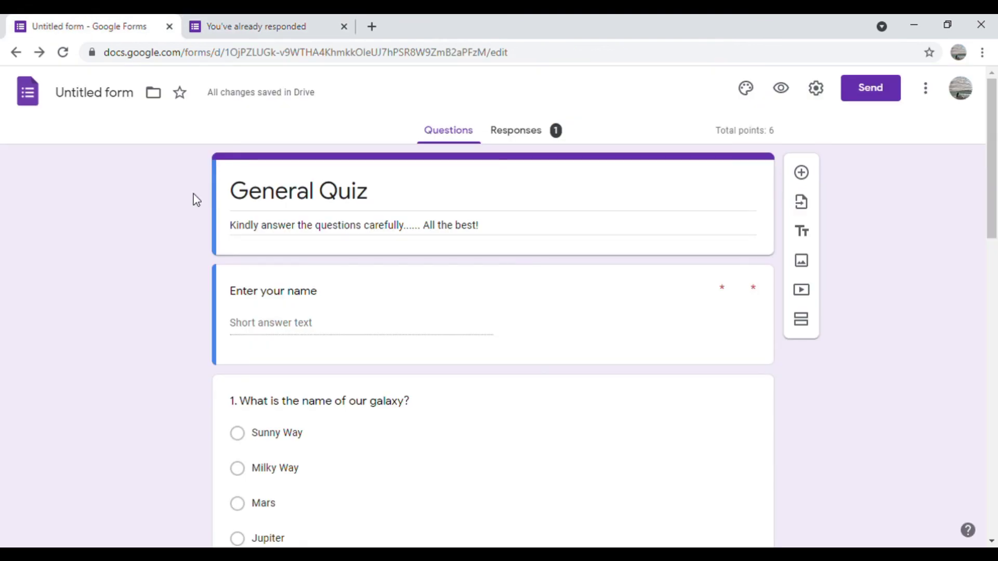
click(817, 87)
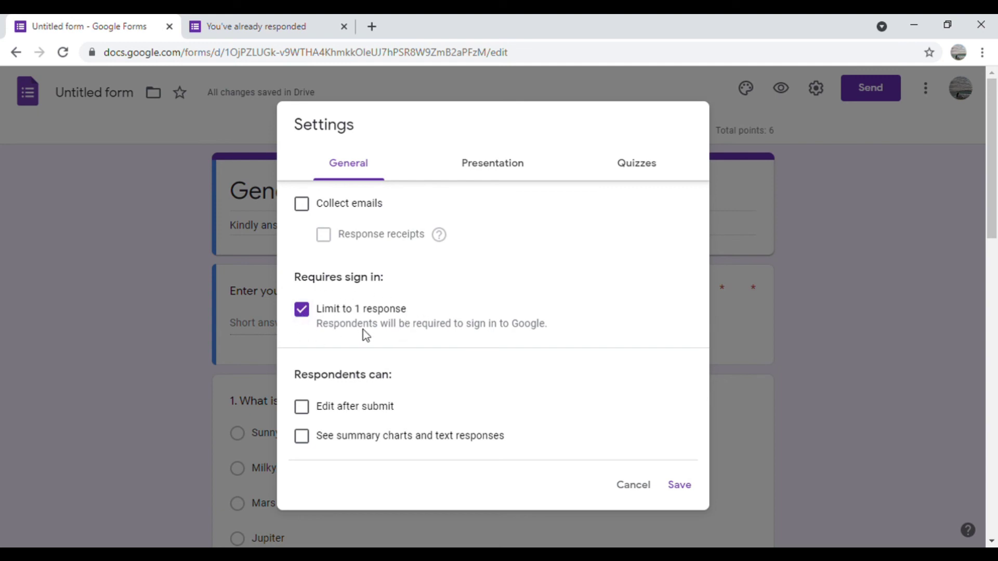
click(311, 314)
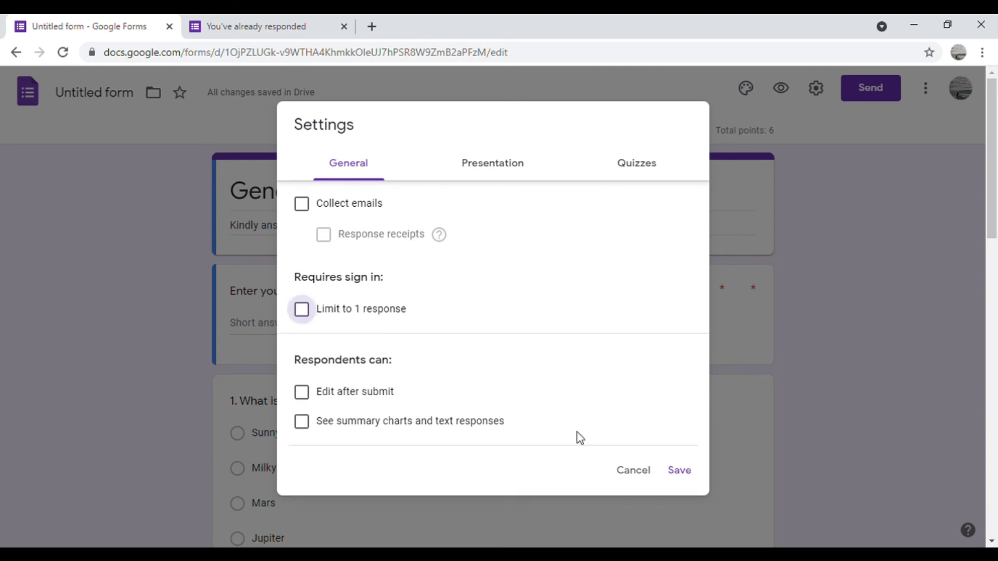
click(685, 479)
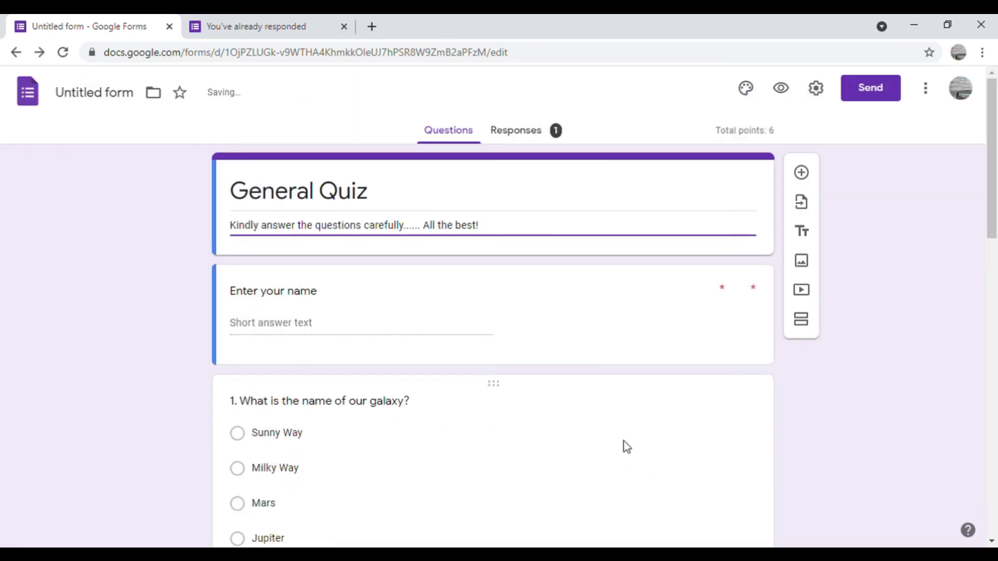
click(322, 27)
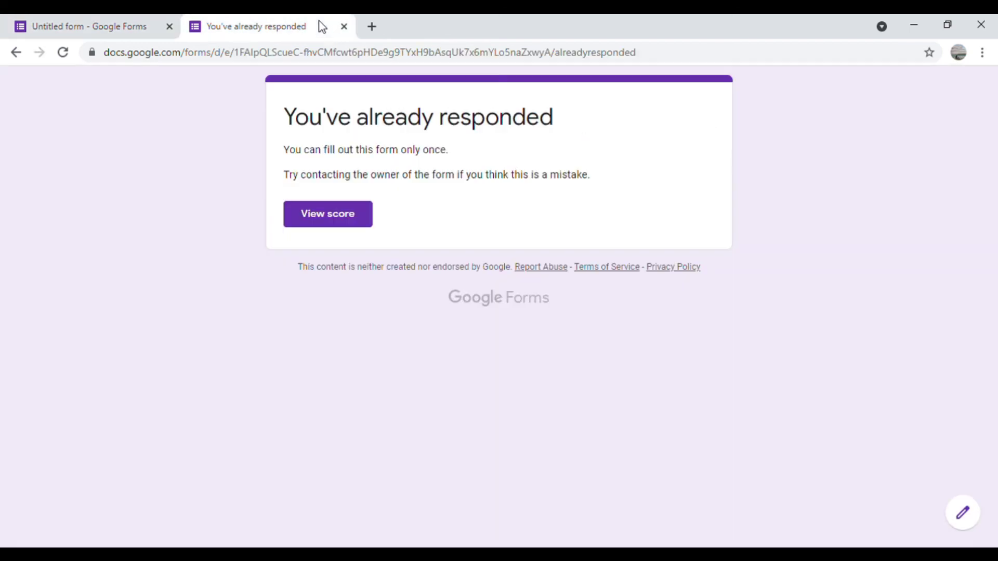
click(344, 27)
click(196, 27)
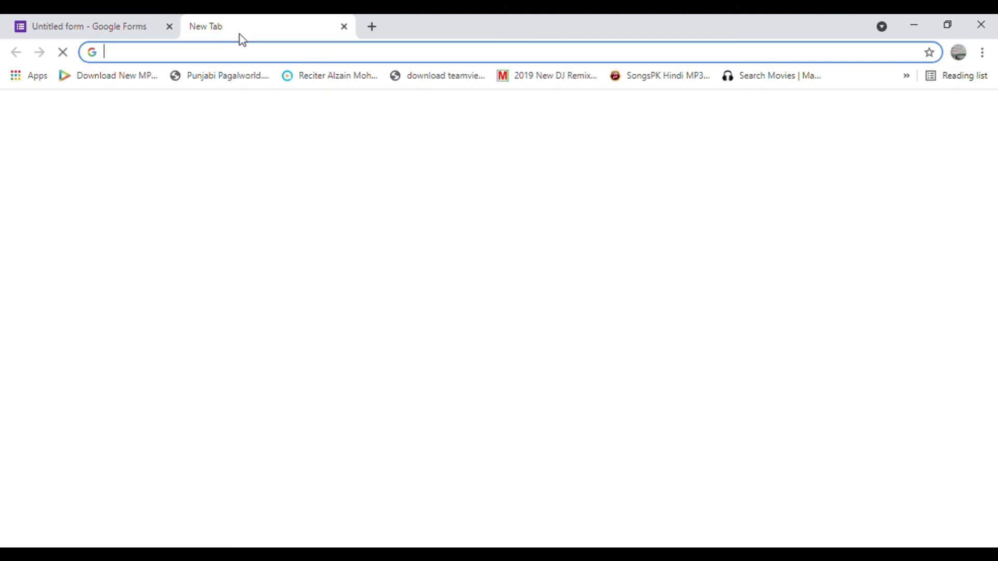
click(225, 57)
text(https://forms.gle/dVwk3dNhfzqtJ9H58)
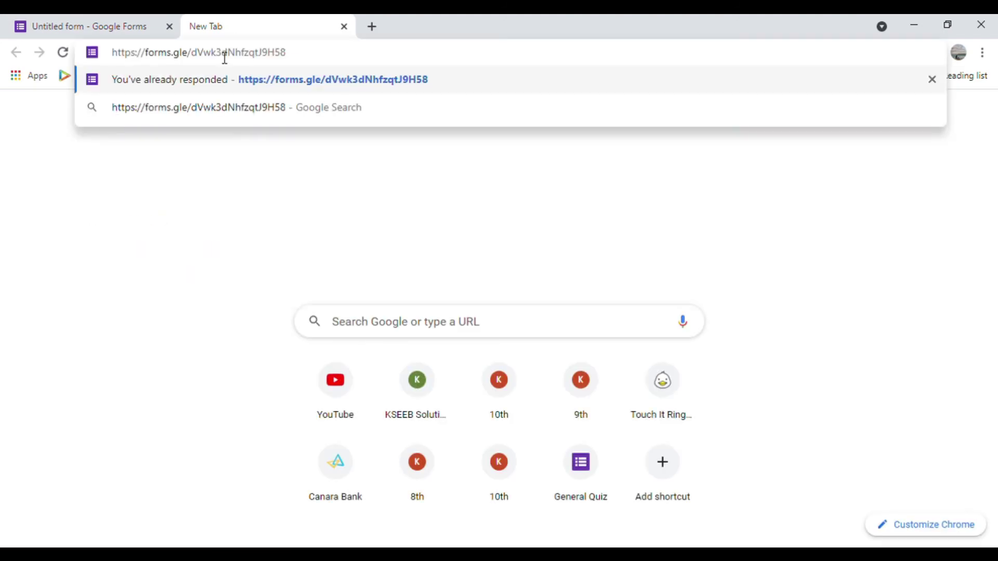
key(Return)
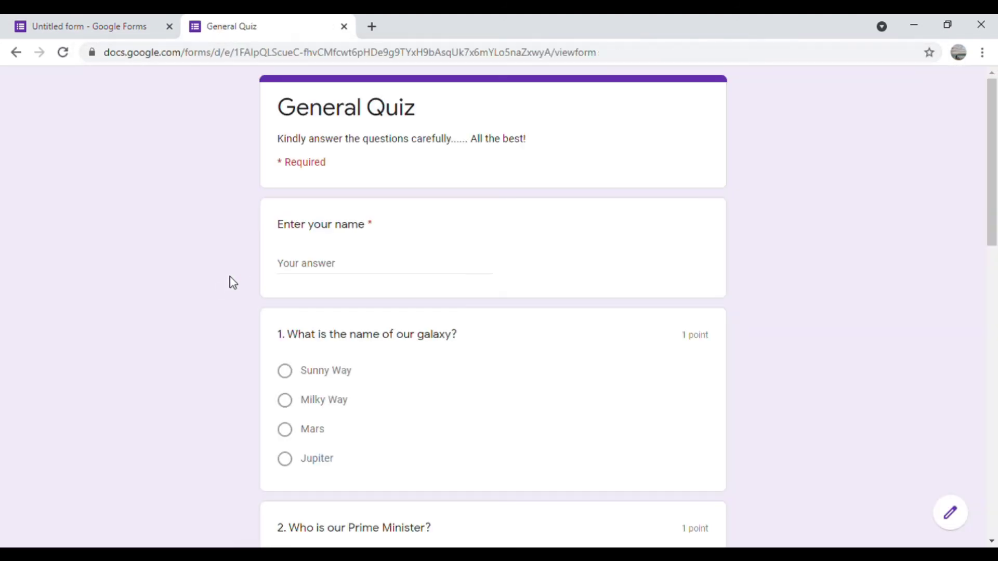
Enter the respondent's name and answer question 1 with Milky Way and question 2 with Amit Shah
click(335, 269)
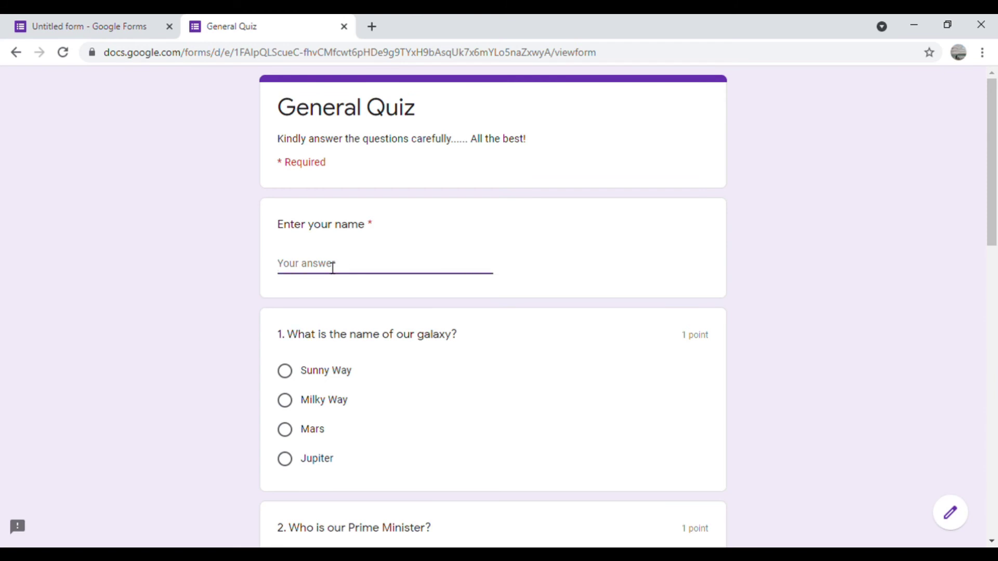
text(Kar)
click(343, 401)
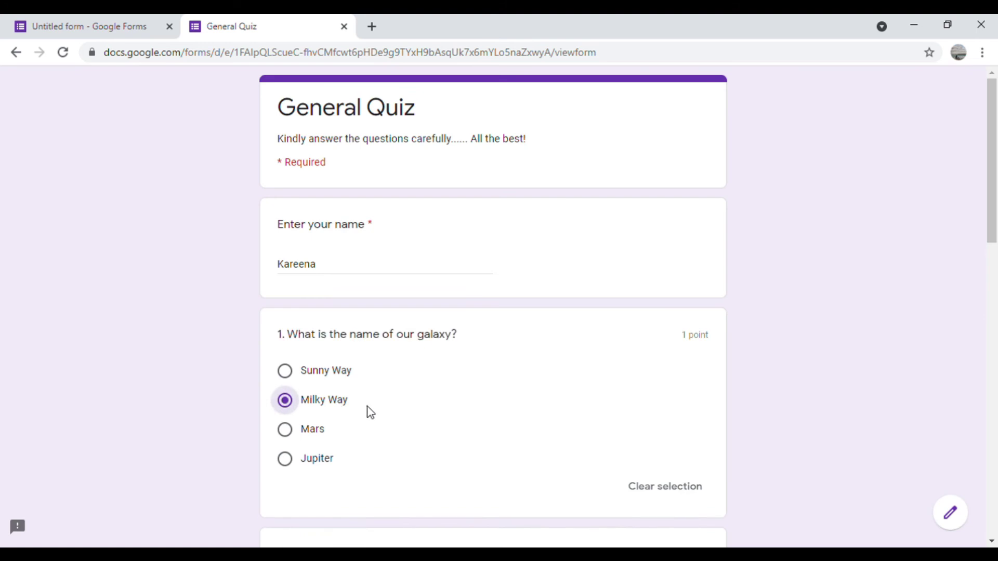
scroll(372, 414, down, 4)
click(329, 370)
Answer question 3 with a wrong fruit, question 4 with "dfdggs" and question 5 with False, and submit the quiz
scroll(370, 400, down, 7)
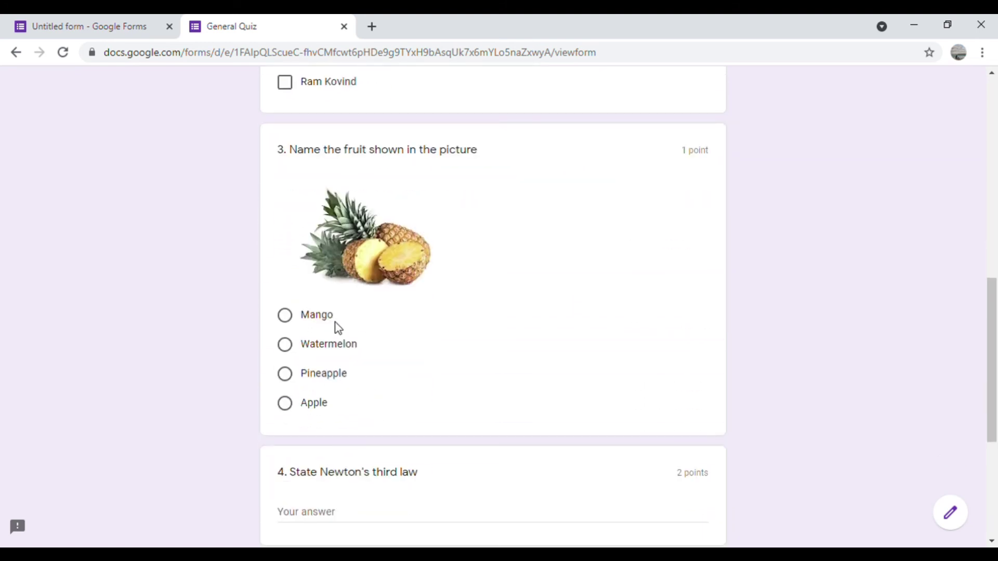
scroll(333, 322, down, 5)
click(355, 248)
text(dfdggs)
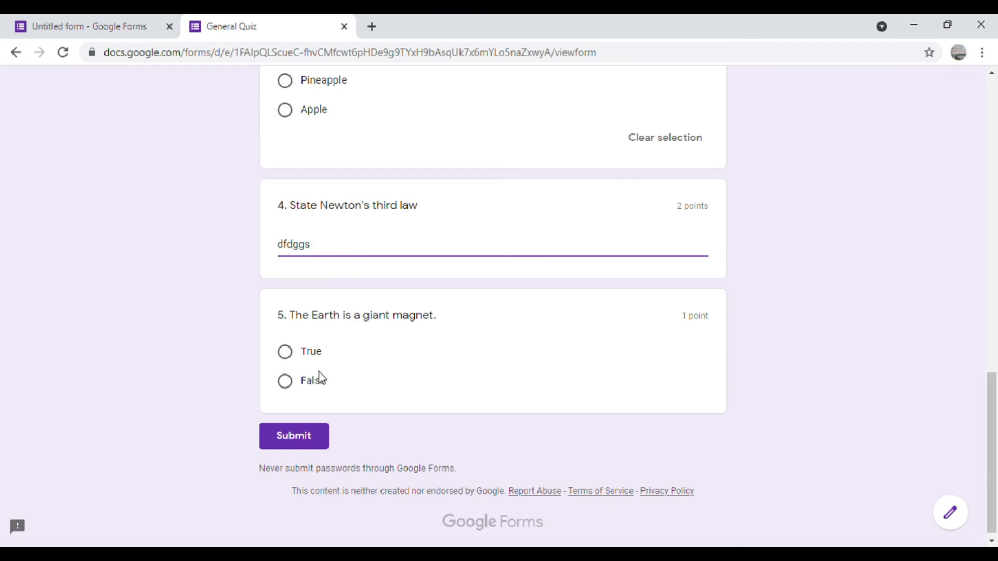
click(314, 381)
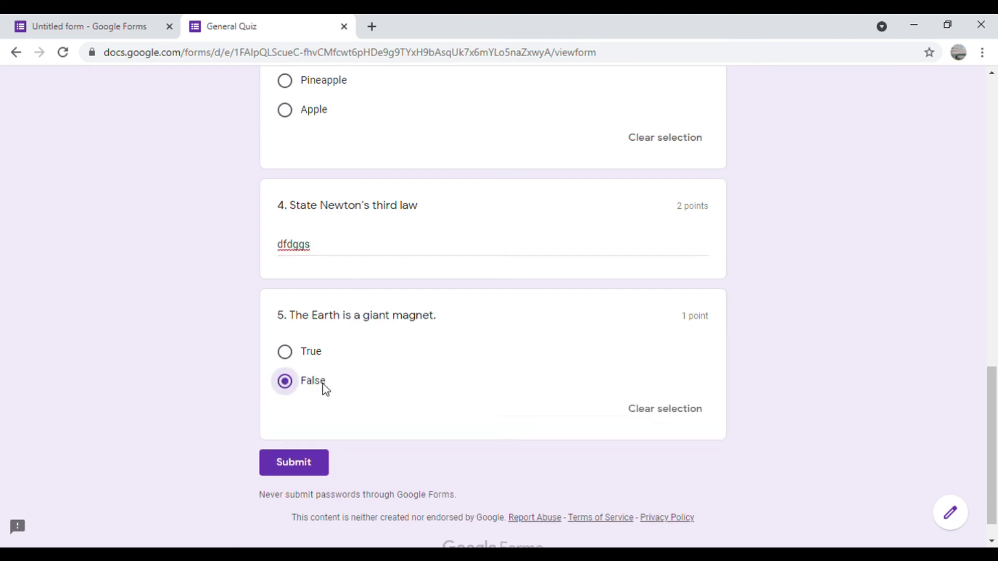
click(322, 474)
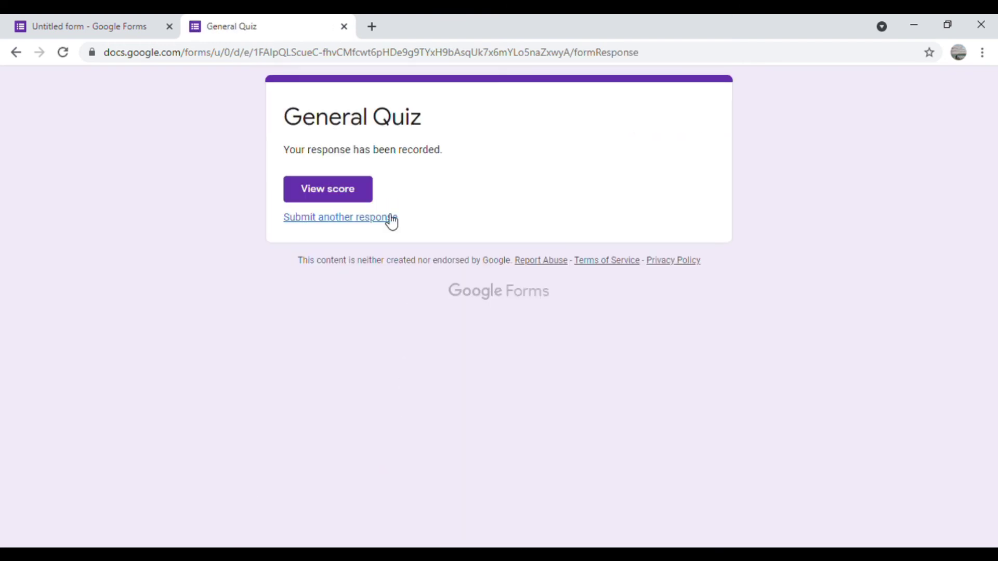
View the second response's score and review the marking, correct answers and feedback for its questions
click(330, 195)
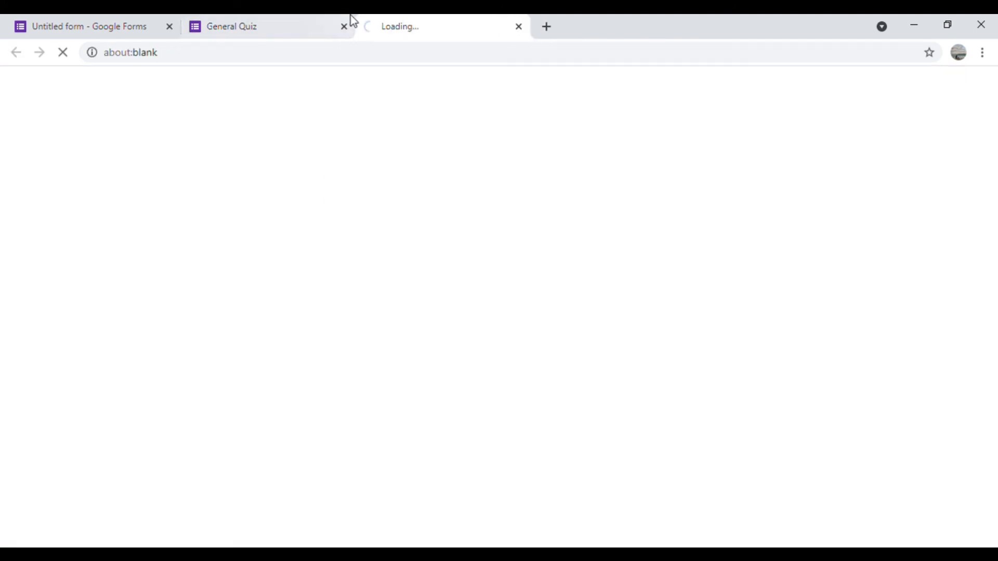
scroll(431, 263, down, 5)
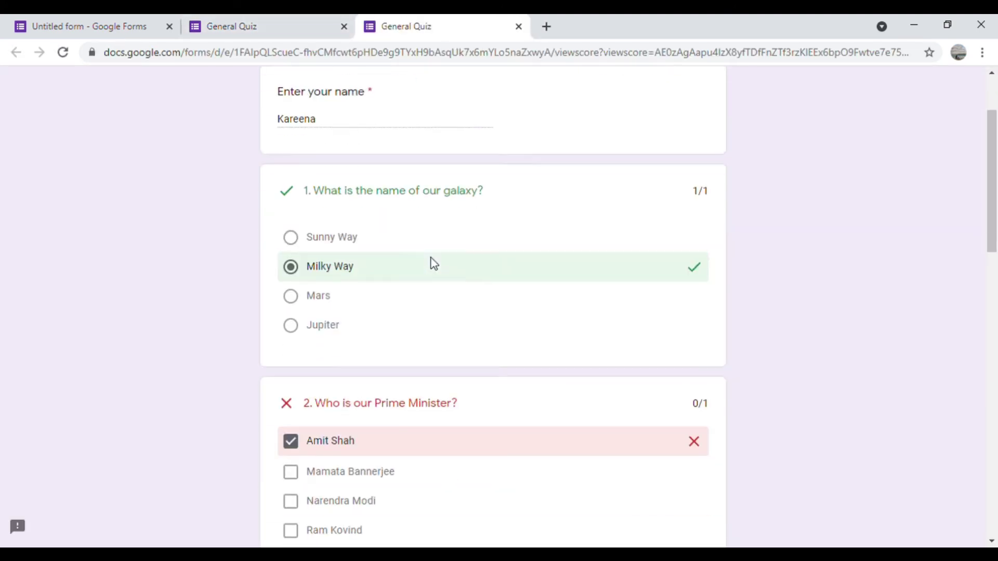
scroll(437, 276, down, 12)
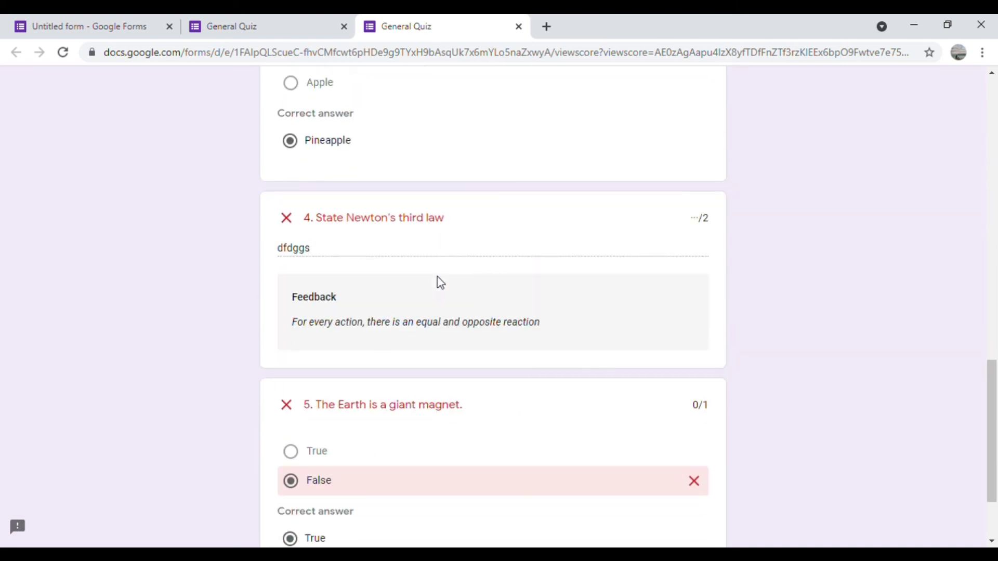
scroll(446, 293, down, 2)
scroll(444, 294, up, 18)
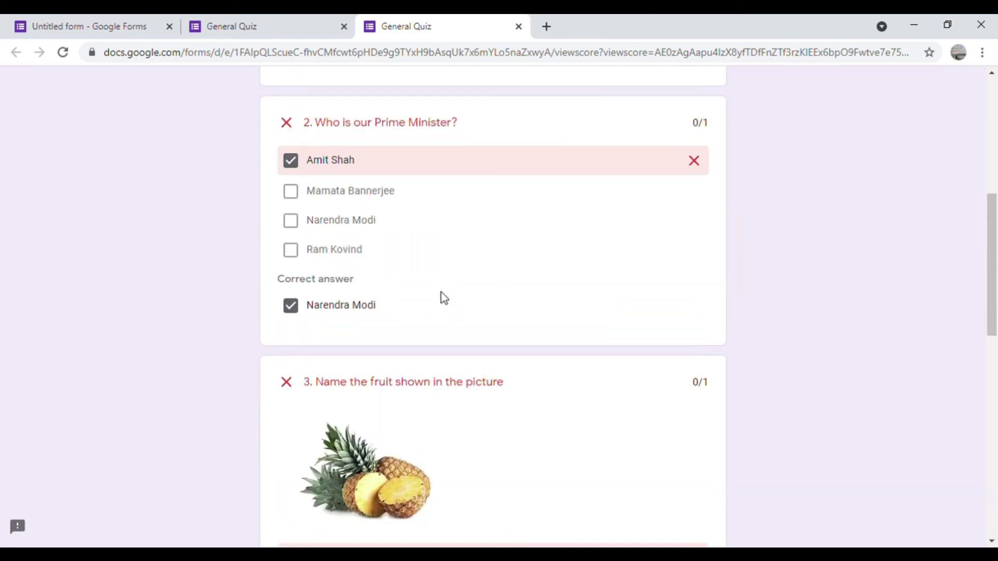
Start another response, enter the respondent's name, and answer question 1 with Milky Way and question 2 with Narendra Modi
click(281, 20)
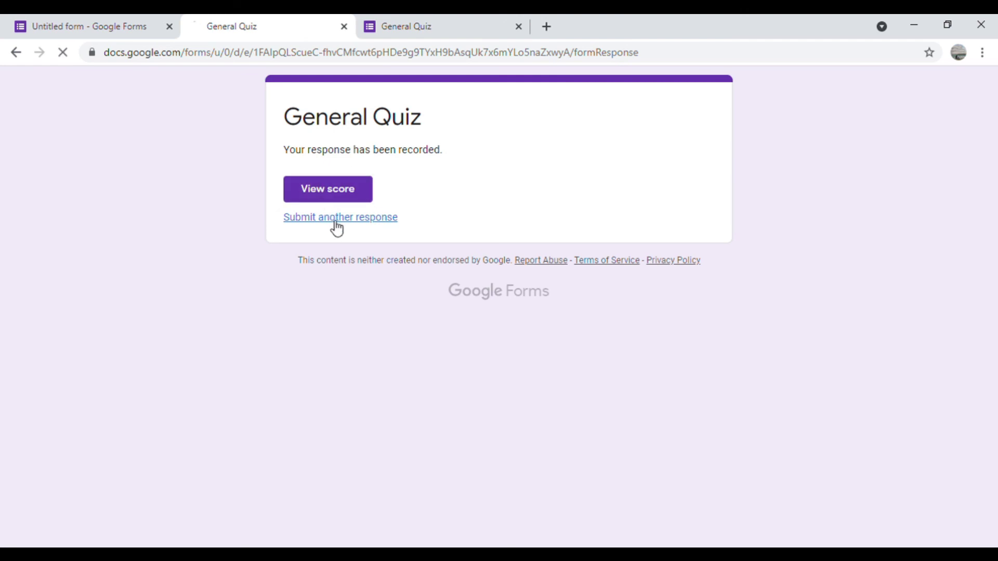
click(335, 276)
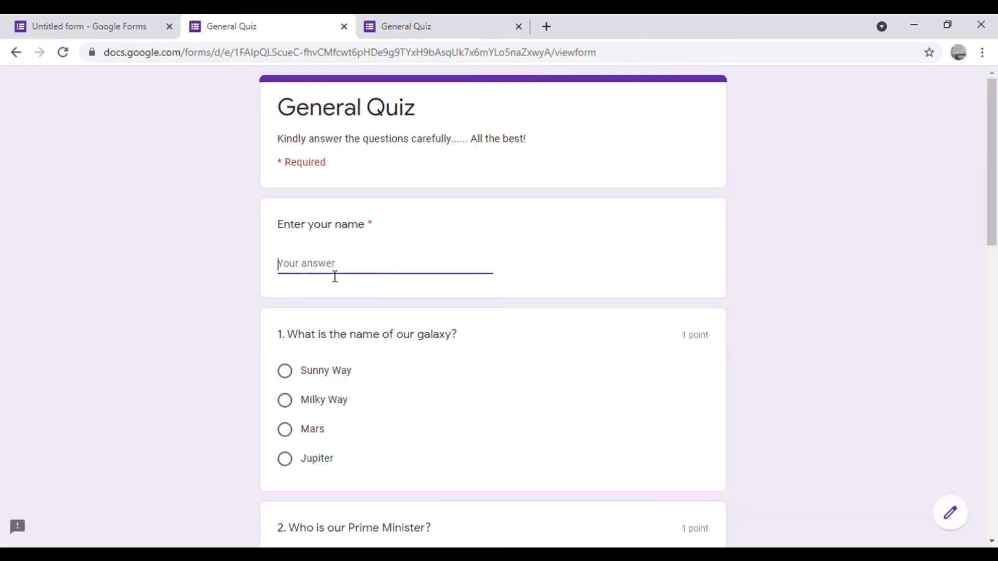
text(S)
key(BackSpace)
text(Kar)
click(338, 407)
scroll(359, 408, down, 3)
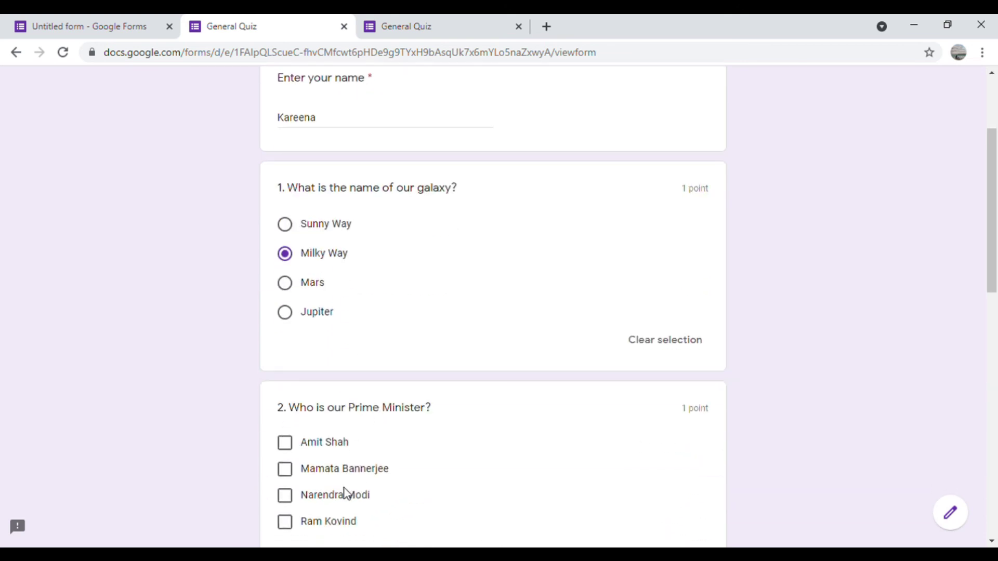
scroll(344, 489, down, 4)
click(310, 280)
Answer question 3 with Pineapple and question 5 with True, leave question 4 blank, and submit the quiz
scroll(399, 325, down, 4)
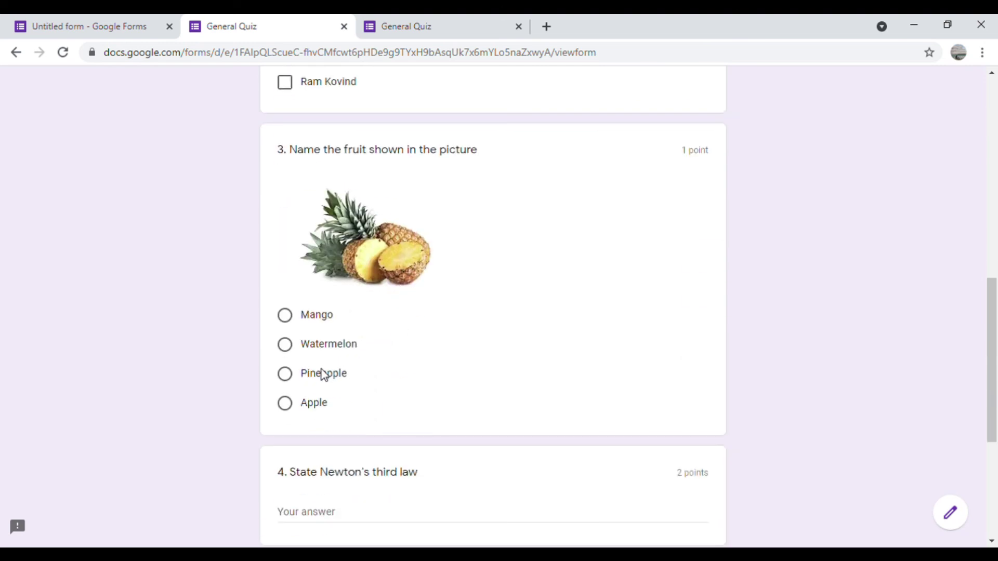
click(324, 374)
scroll(341, 384, down, 5)
click(311, 355)
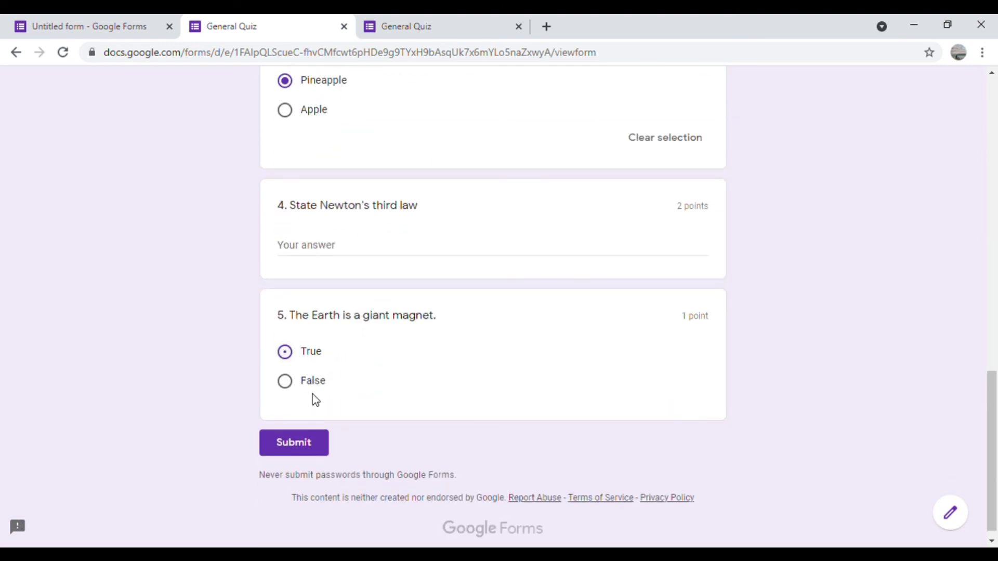
click(306, 460)
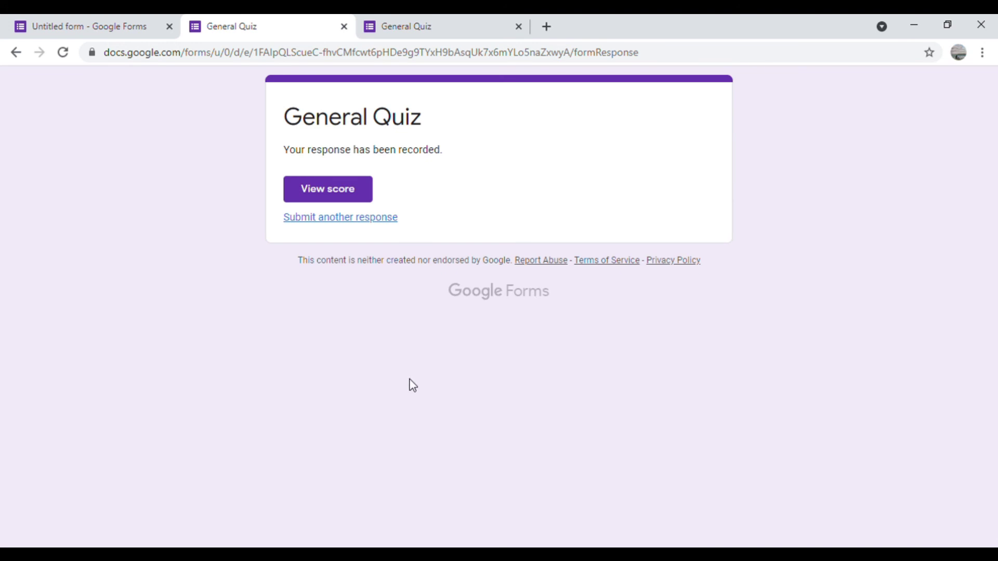
View the third response's score, review the marking of its questions, and close both score tabs
click(346, 195)
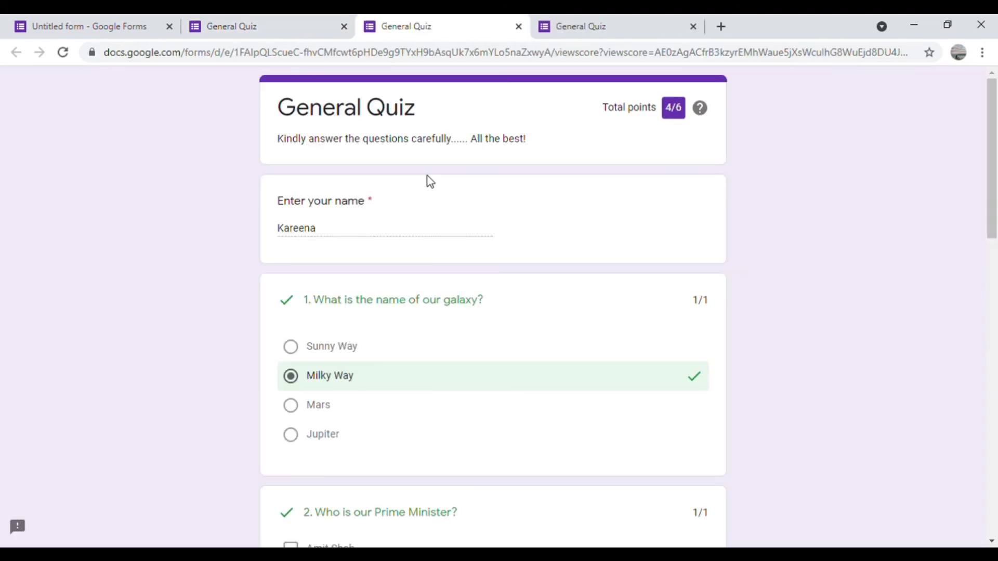
scroll(508, 446, down, 15)
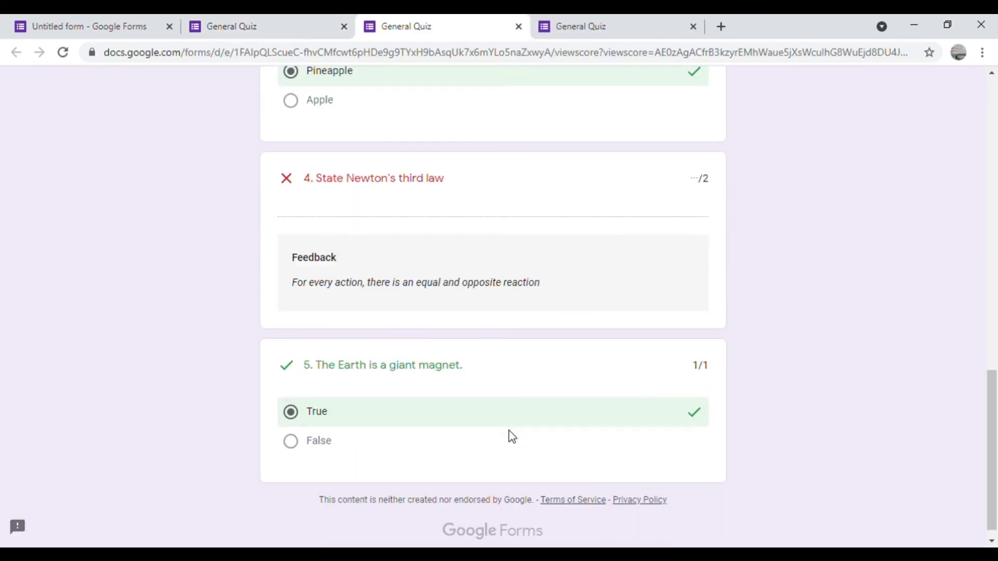
click(519, 27)
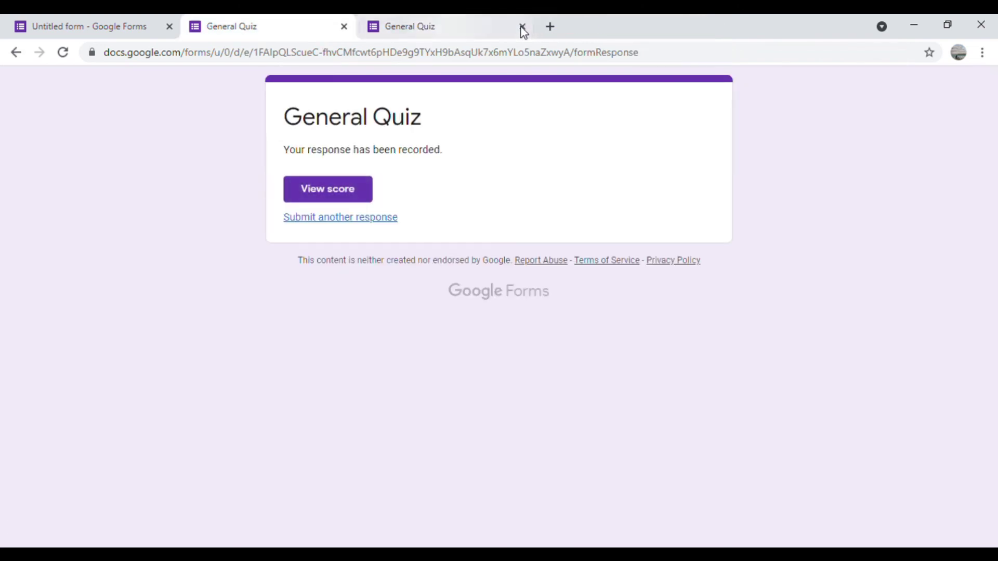
click(520, 28)
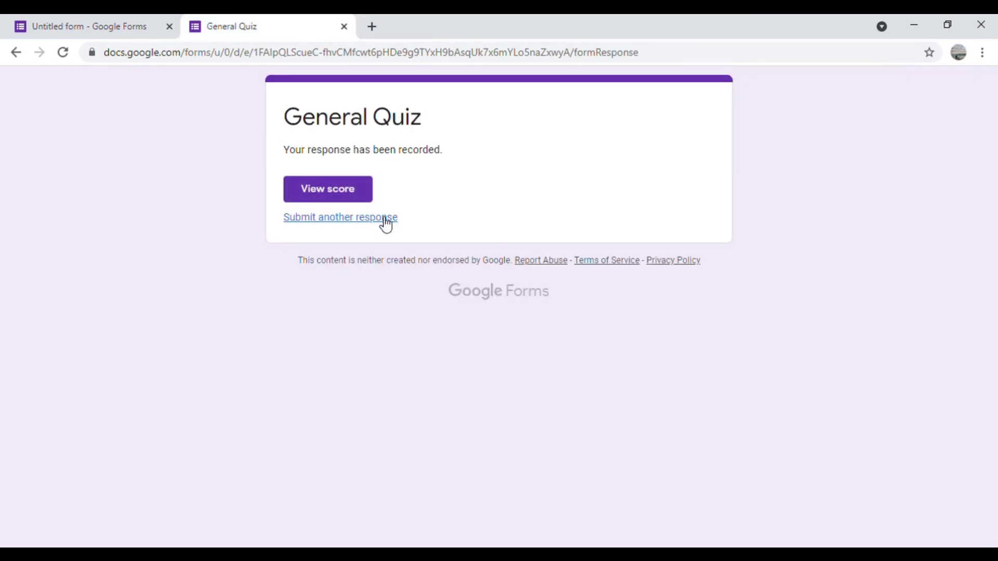
Return to the form editor, go through the individual responses 1 to 3, and review the third one's marked answers
click(91, 23)
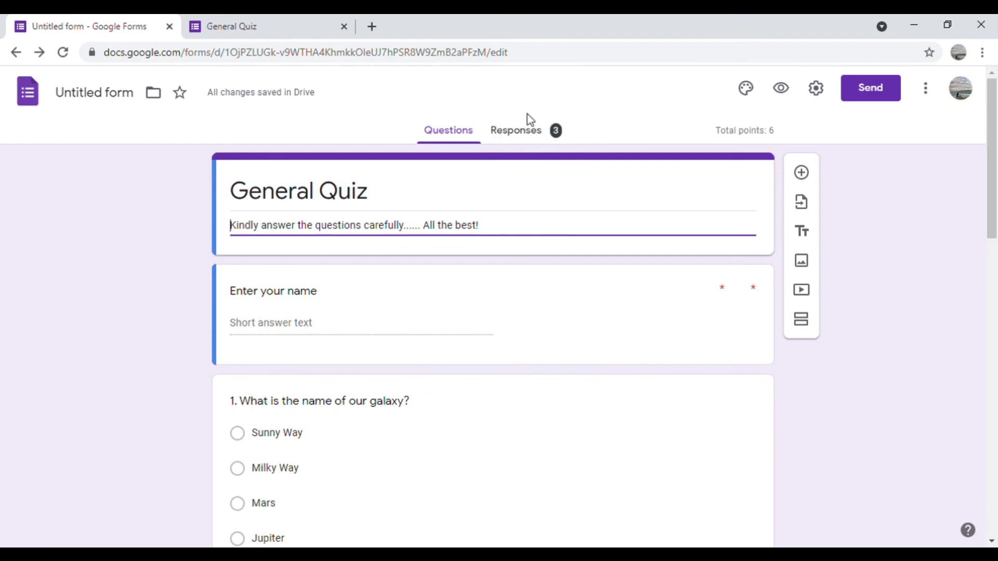
click(528, 134)
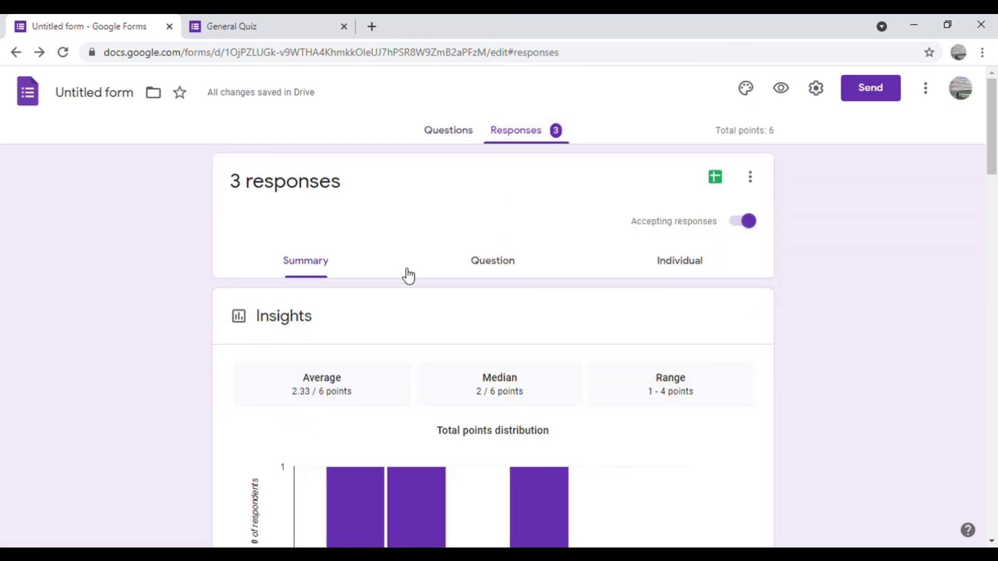
click(680, 266)
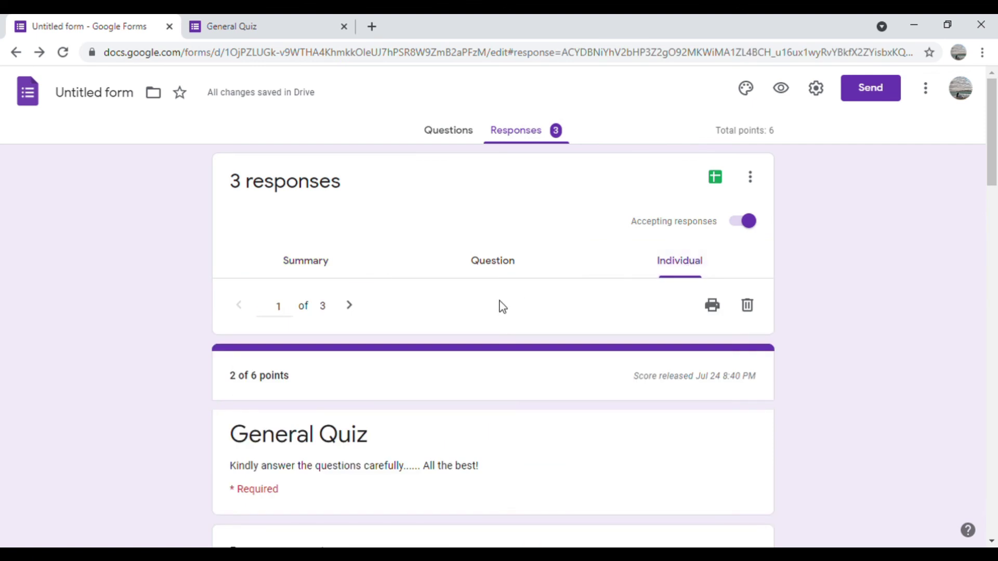
scroll(500, 307, down, 3)
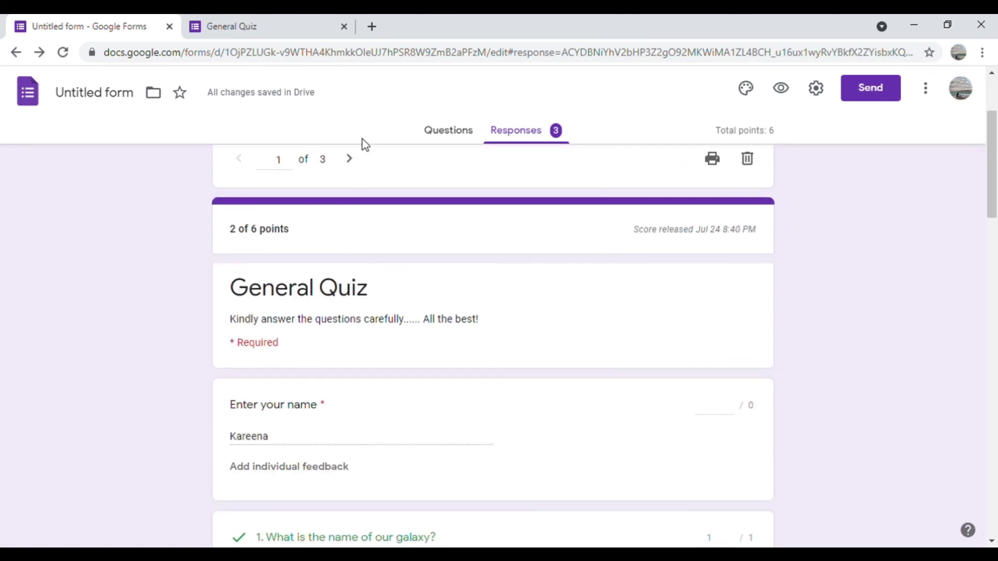
click(351, 159)
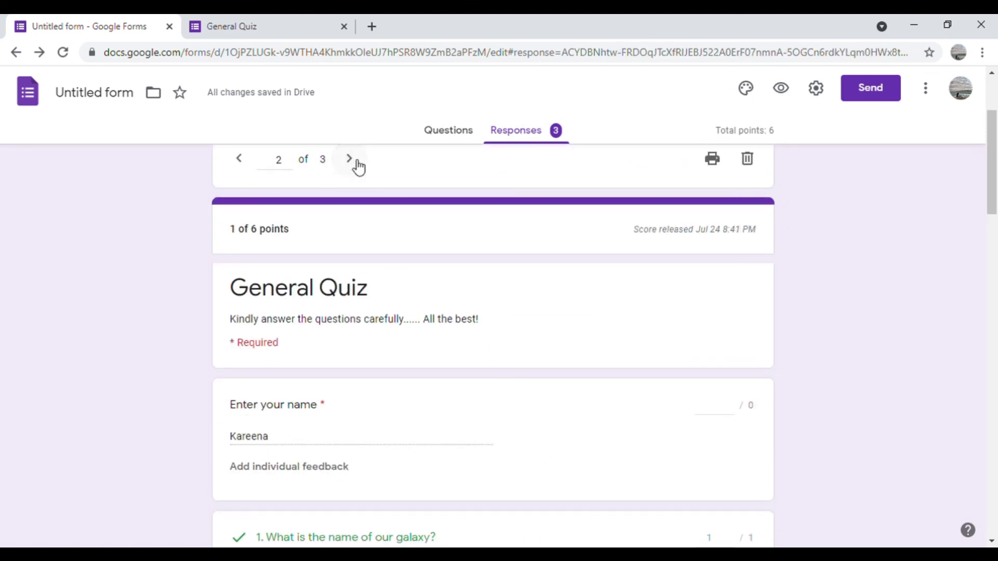
click(357, 162)
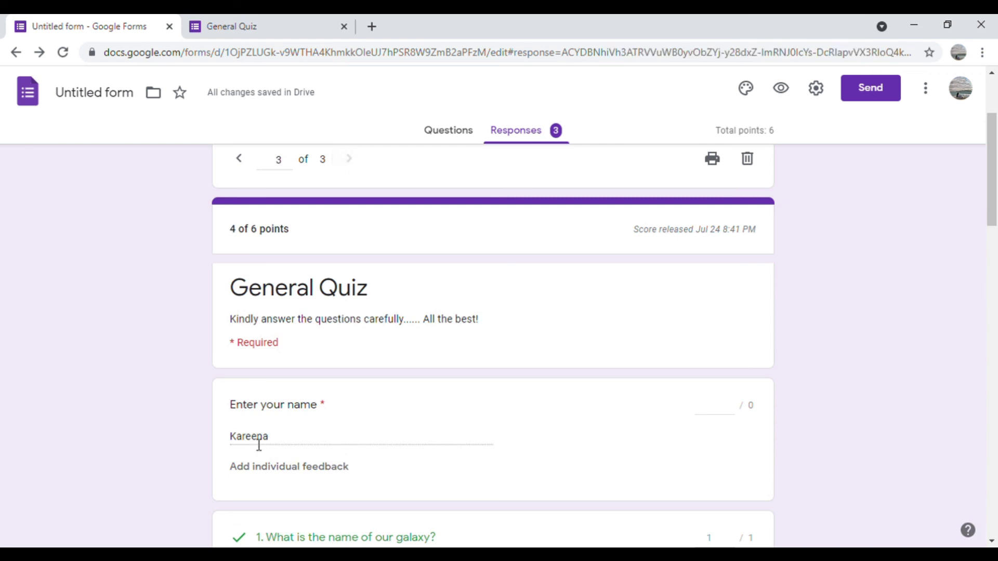
scroll(543, 359, down, 8)
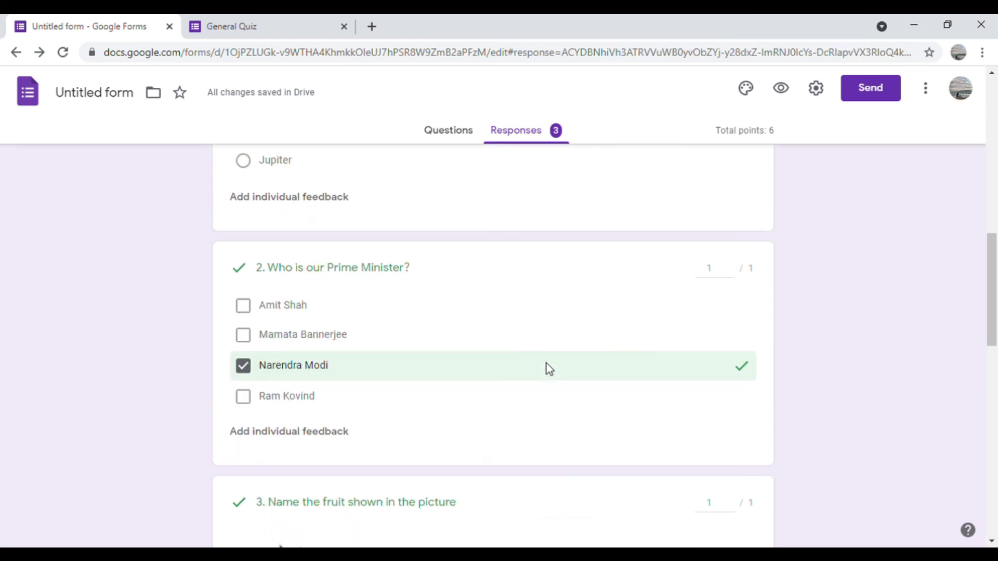
Review the rest of the third response's marked answers, and look through the response summary's insights and name chart
scroll(547, 364, down, 15)
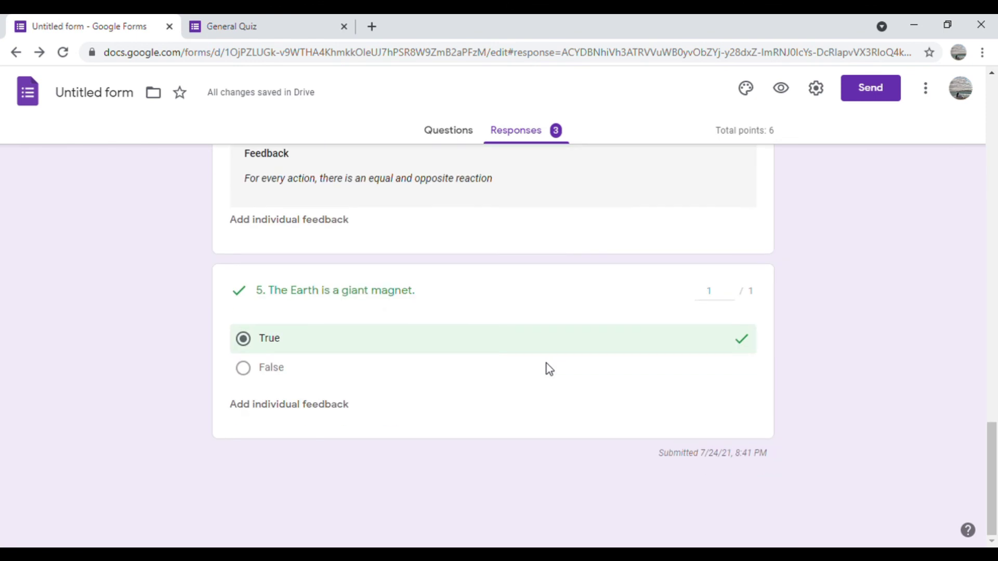
scroll(547, 364, up, 20)
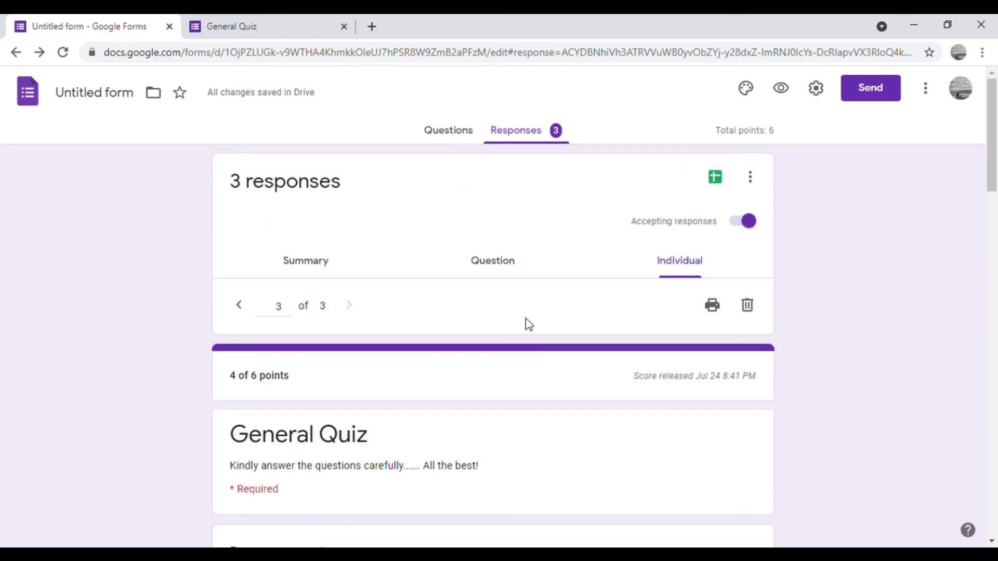
click(326, 267)
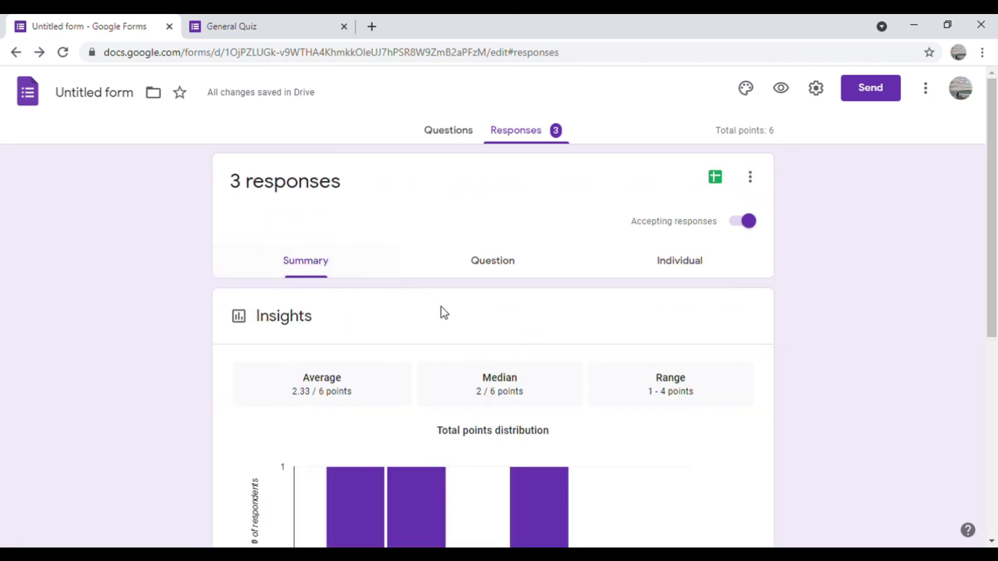
scroll(468, 338, down, 6)
scroll(614, 422, down, 1)
scroll(623, 423, down, 4)
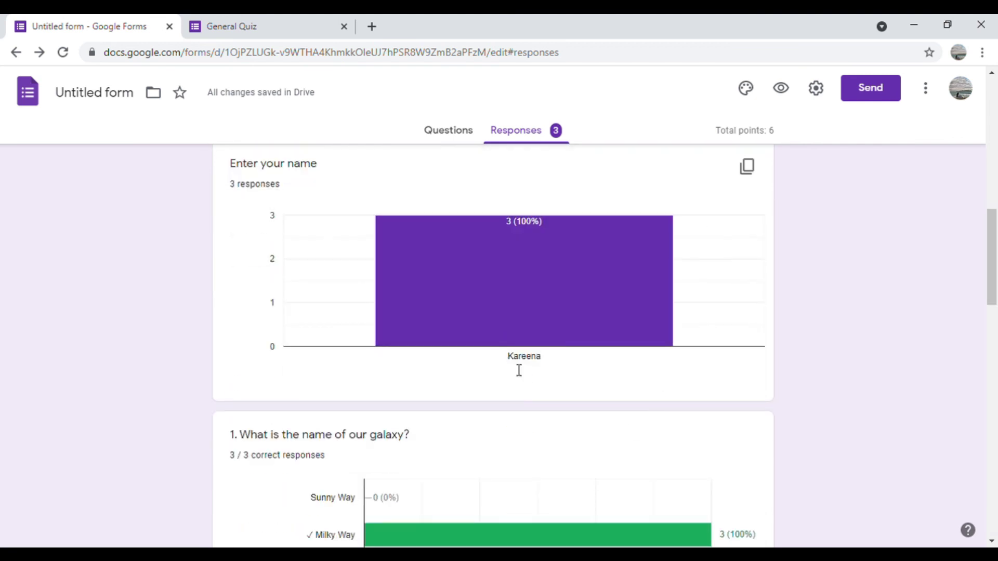
In the open quiz form, enter a different respondent's name and answer question 1 with Milky Way and question 2 with Narendra Modi
click(265, 20)
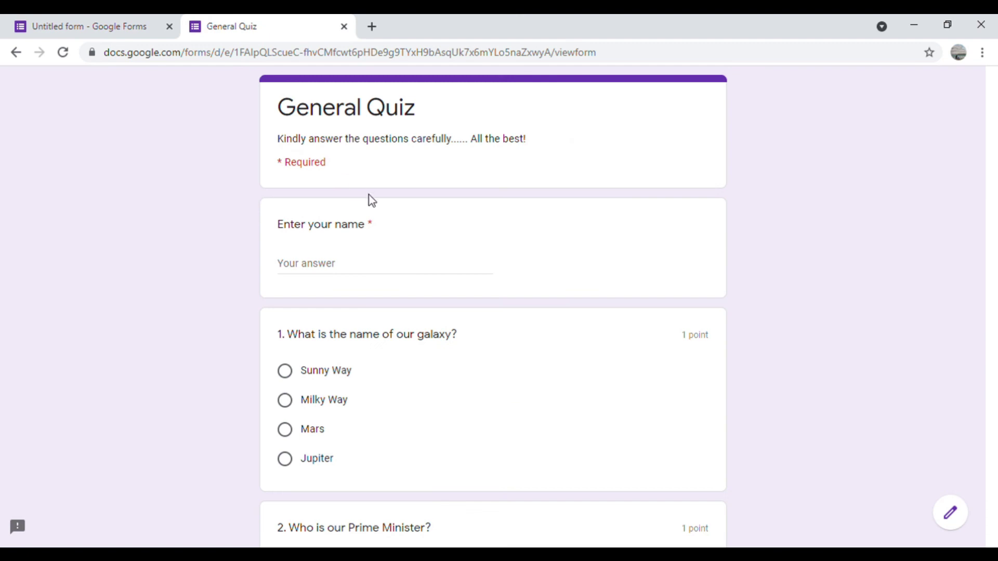
click(364, 267)
text(Ti)
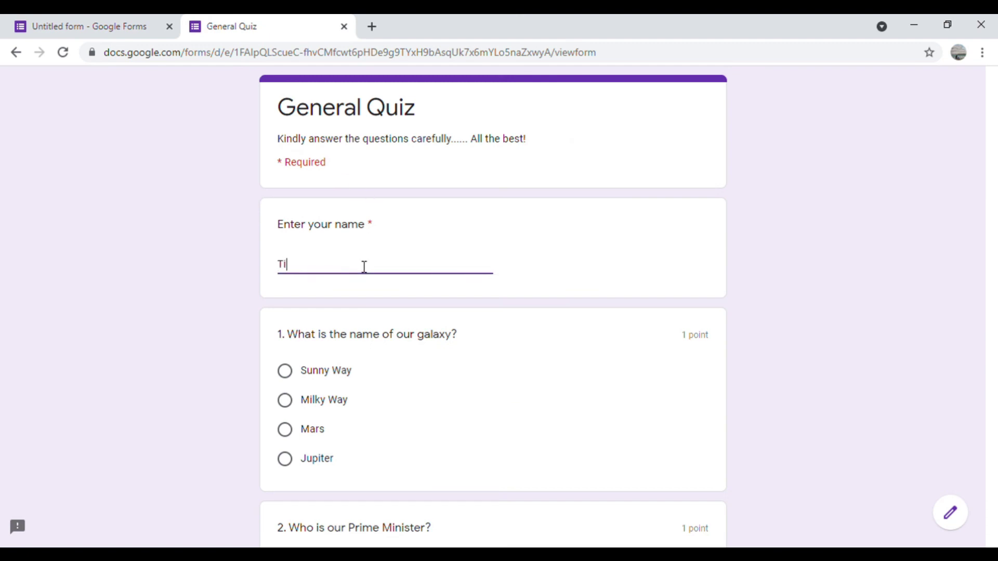
click(330, 402)
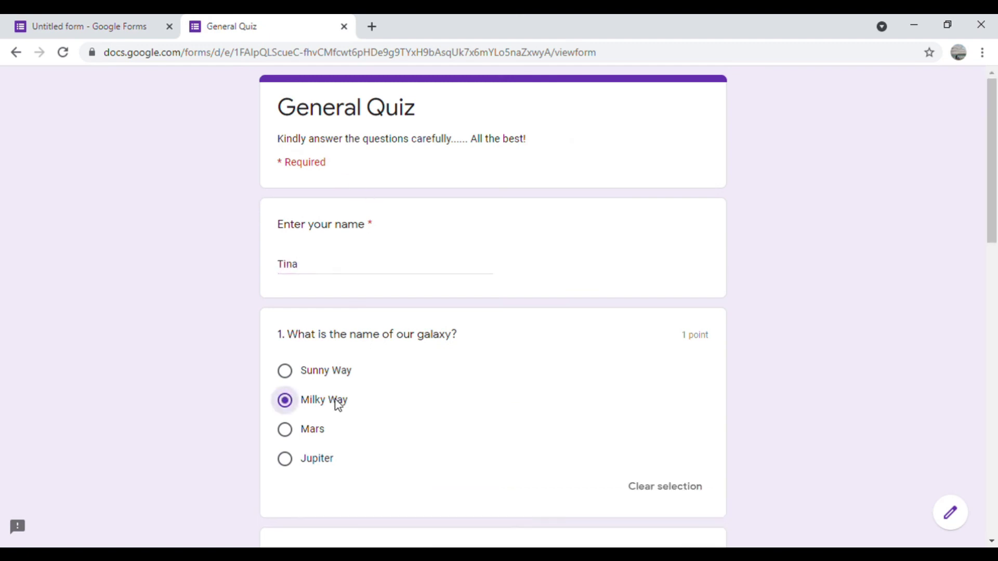
scroll(355, 399, down, 4)
click(344, 421)
Answer question 3 with Pineapple and question 5 with True, leave question 4 blank, submit the quiz and view its score
scroll(364, 419, down, 5)
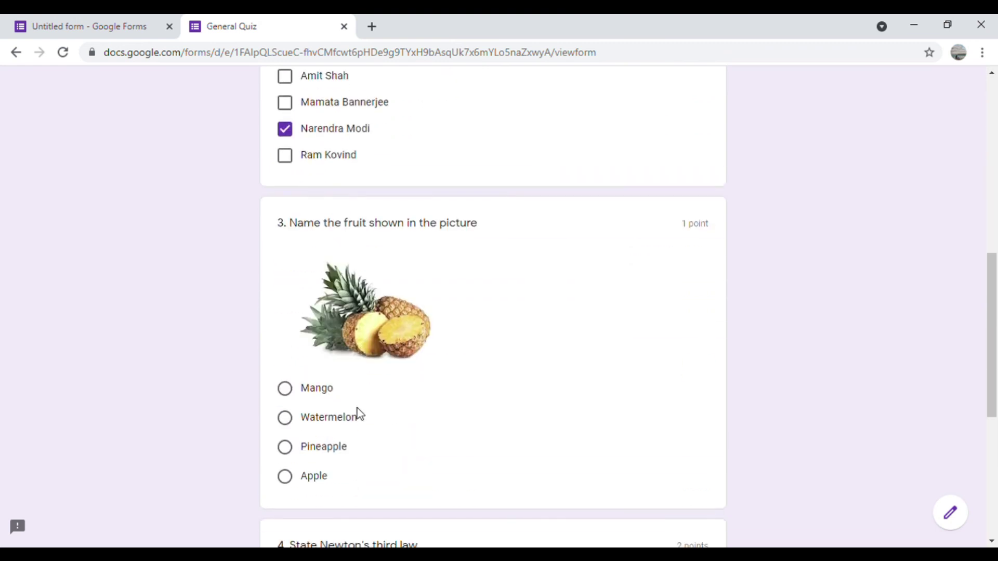
click(335, 455)
scroll(319, 455, down, 6)
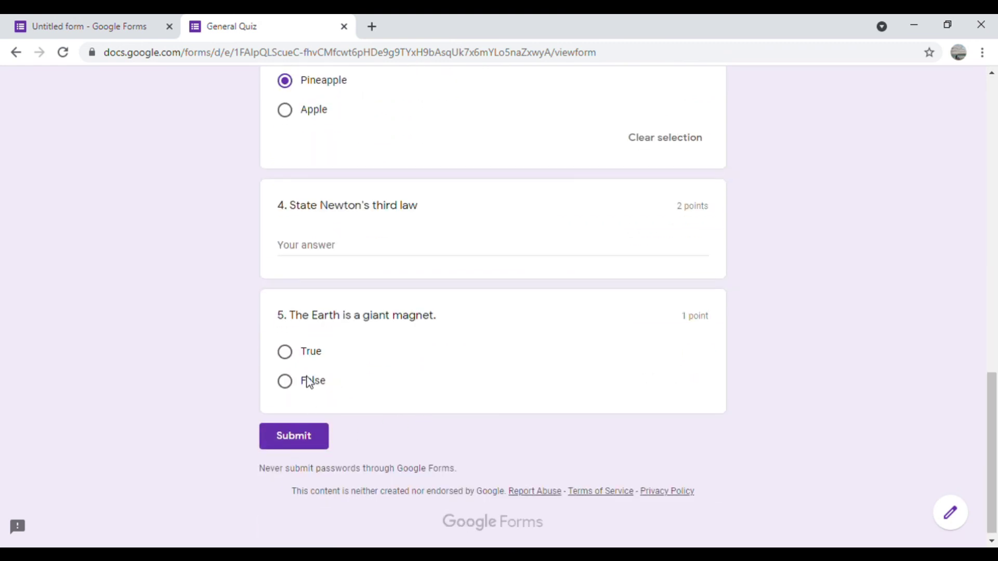
click(316, 460)
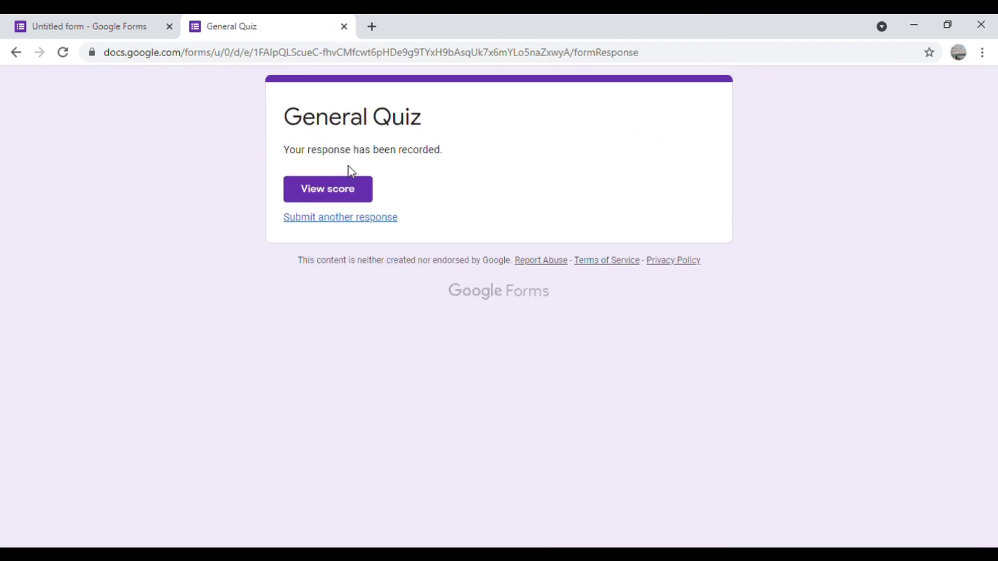
click(347, 180)
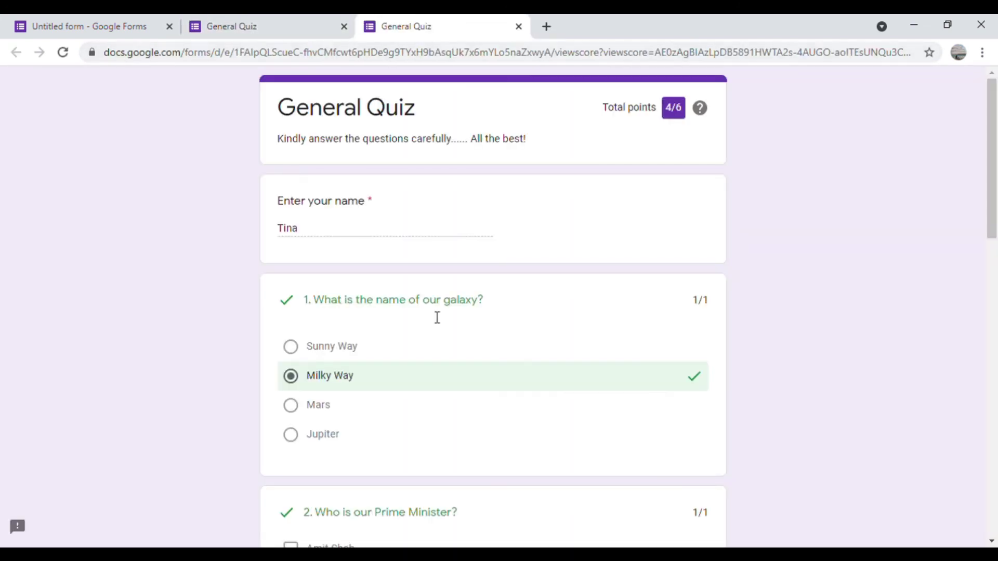
Return to the form editor, examine the updated summary charts for respondent names and the quiz questions, and open the individual responses
click(78, 23)
scroll(619, 239, down, 3)
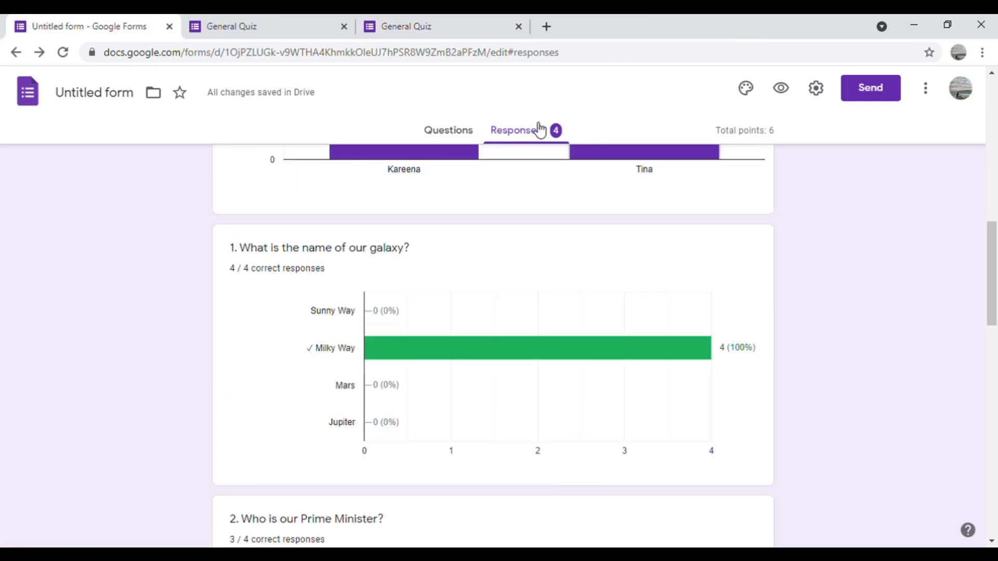
scroll(536, 306, down, 3)
scroll(538, 364, up, 2)
scroll(537, 361, up, 4)
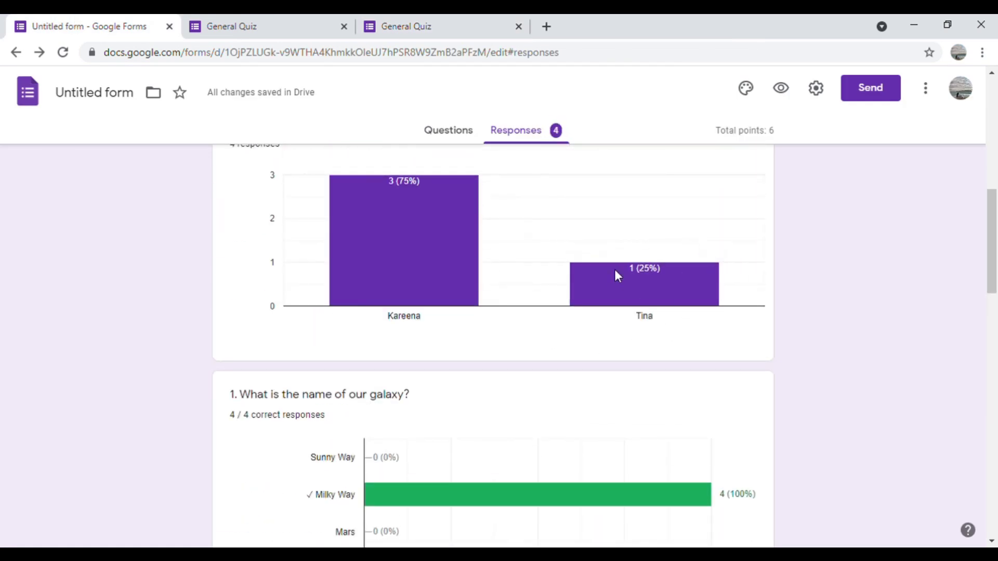
mouse_move(391, 300)
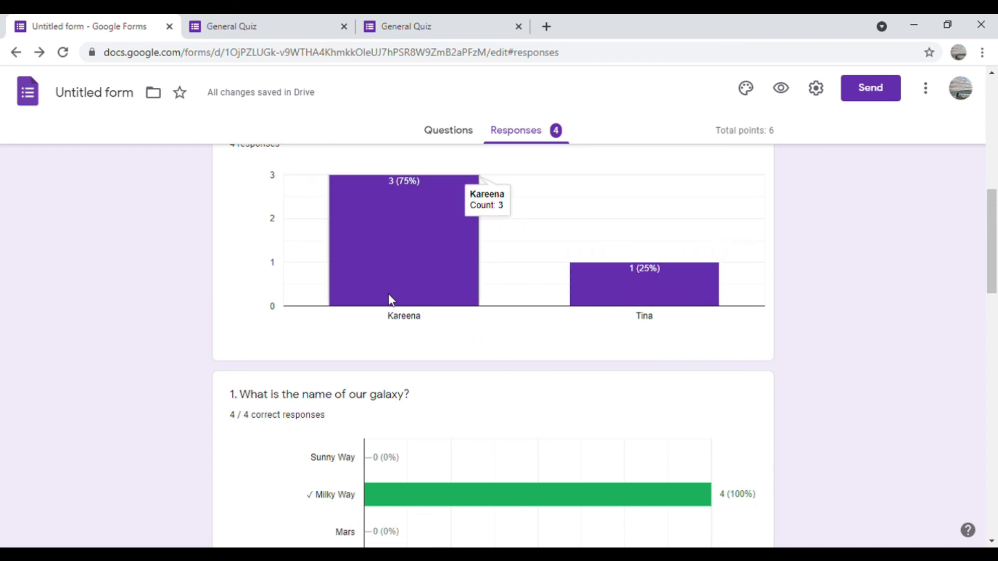
click(464, 130)
click(554, 133)
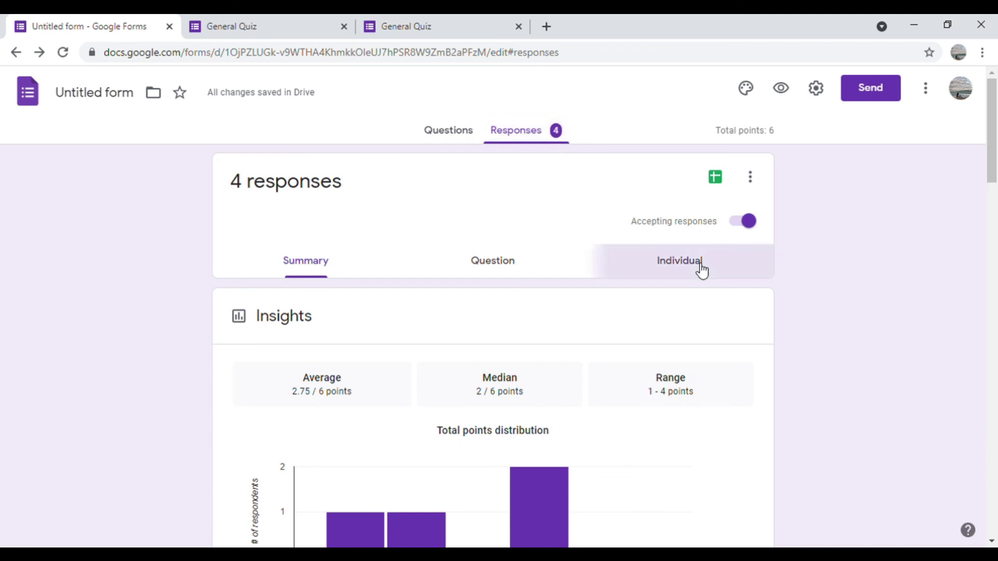
click(702, 268)
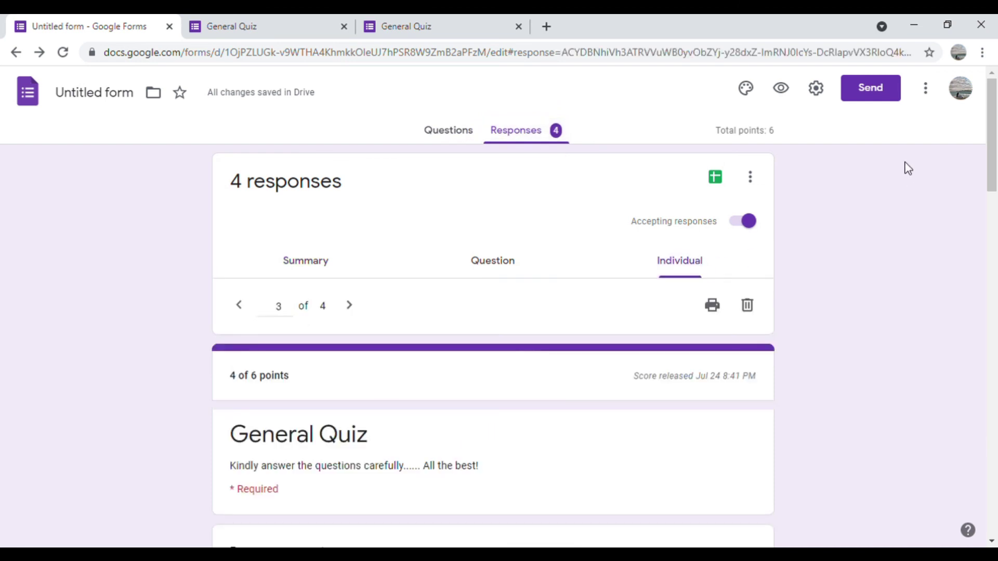
Browse the add-ons available for Forms and view the overview of the Quilgo timer and proctoring add-on
click(934, 89)
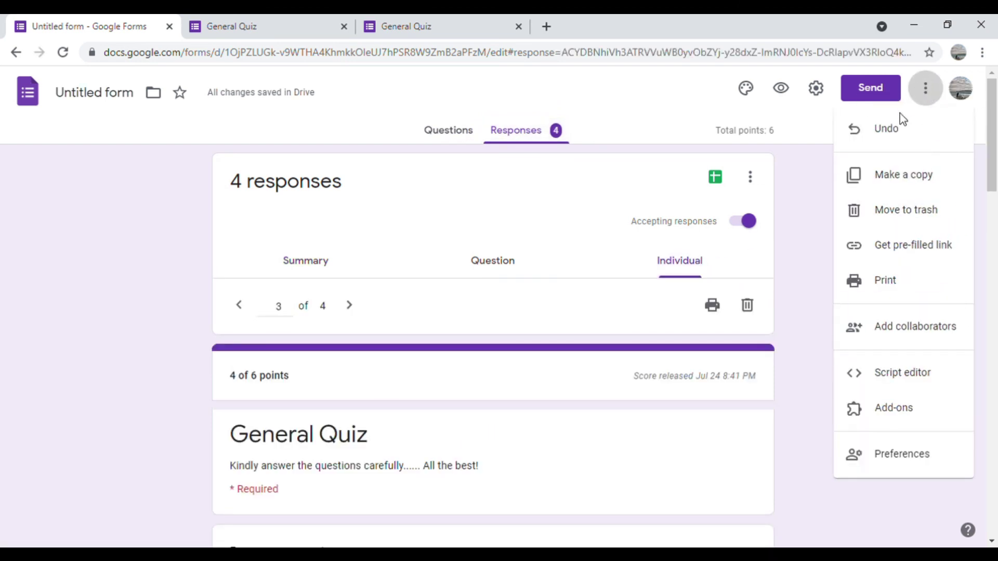
click(907, 421)
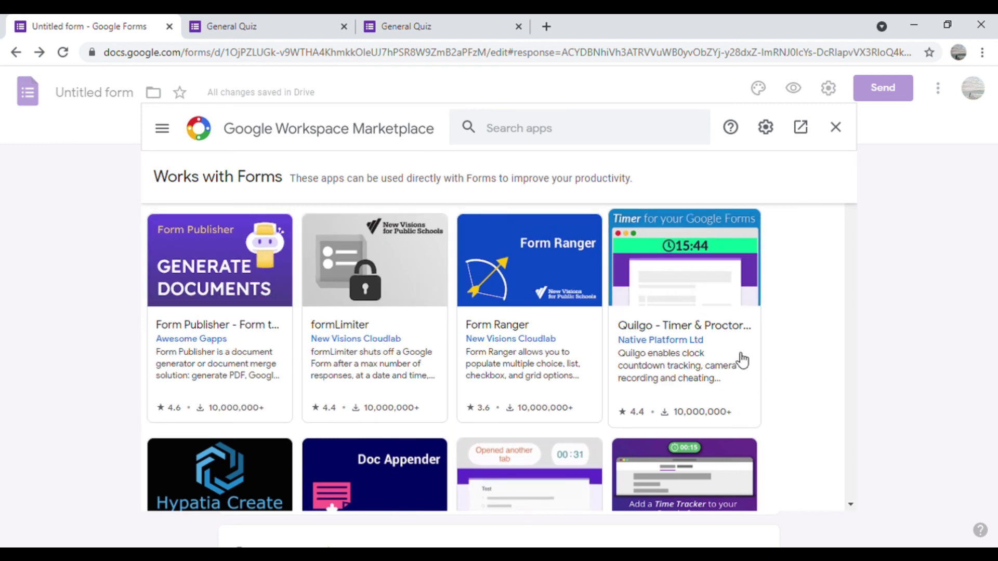
scroll(742, 358, down, 8)
scroll(740, 354, up, 8)
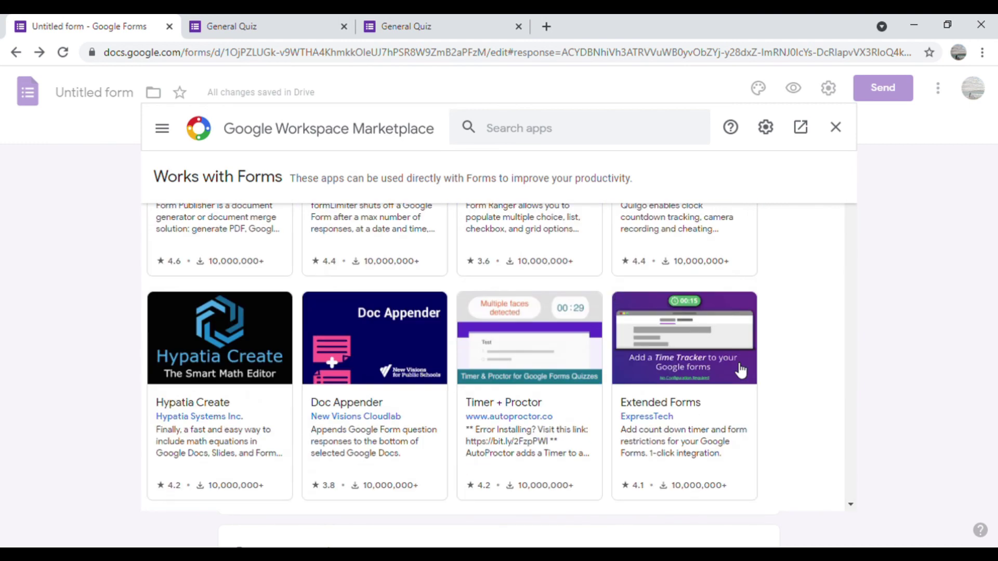
click(694, 280)
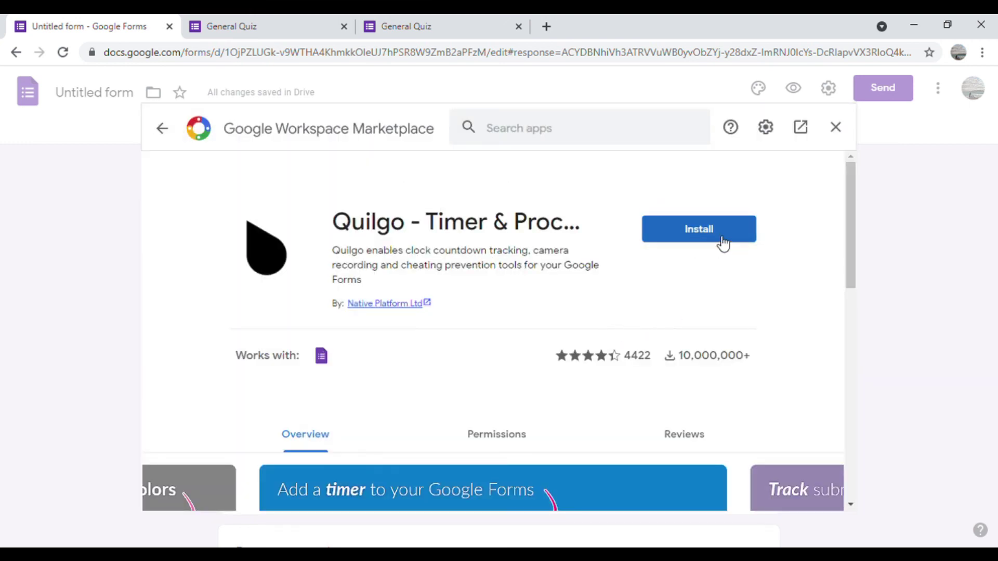
scroll(616, 336, down, 4)
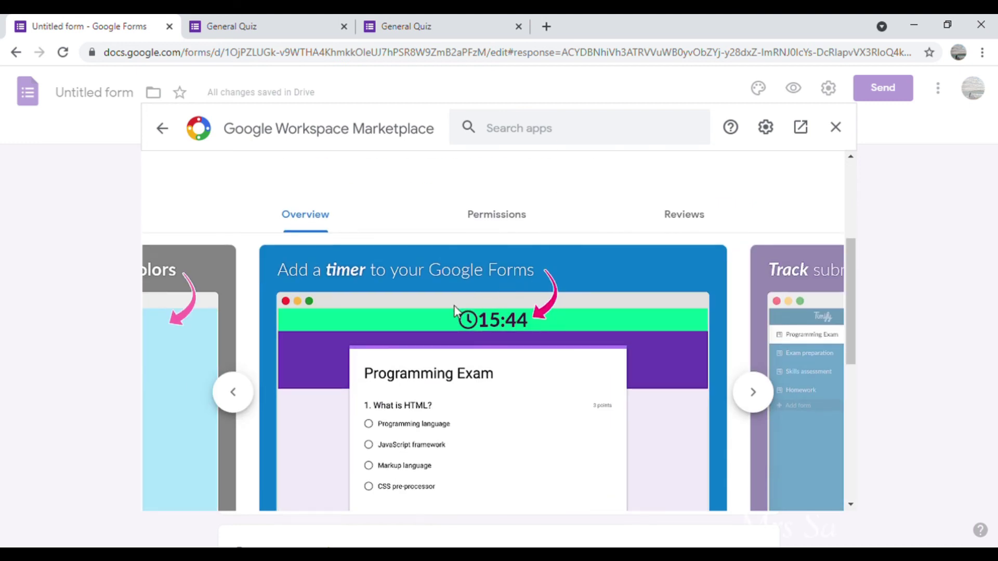
Return to the add-on list, open Hypatia Create and look through its preview images
click(12, 52)
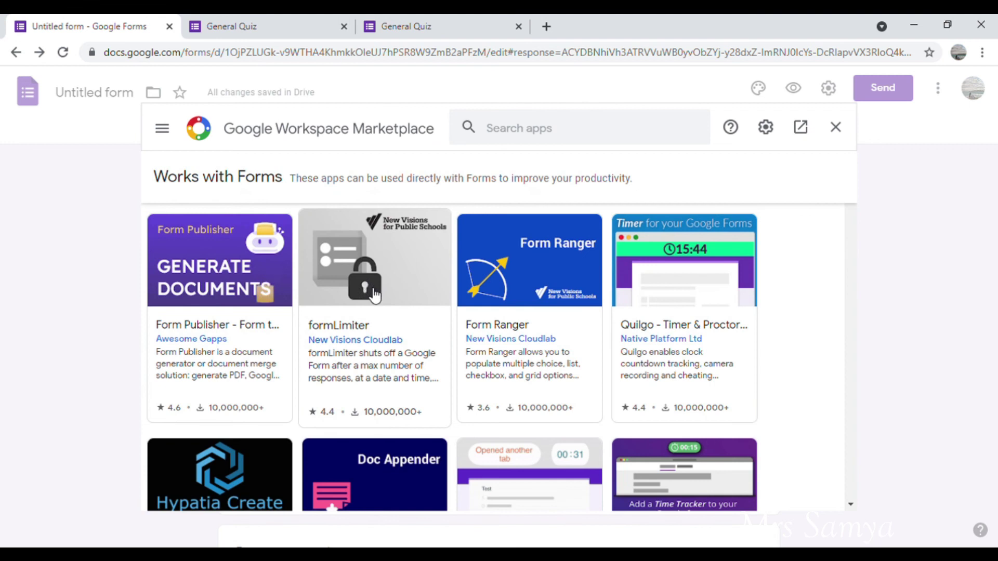
scroll(213, 264, down, 4)
click(213, 264)
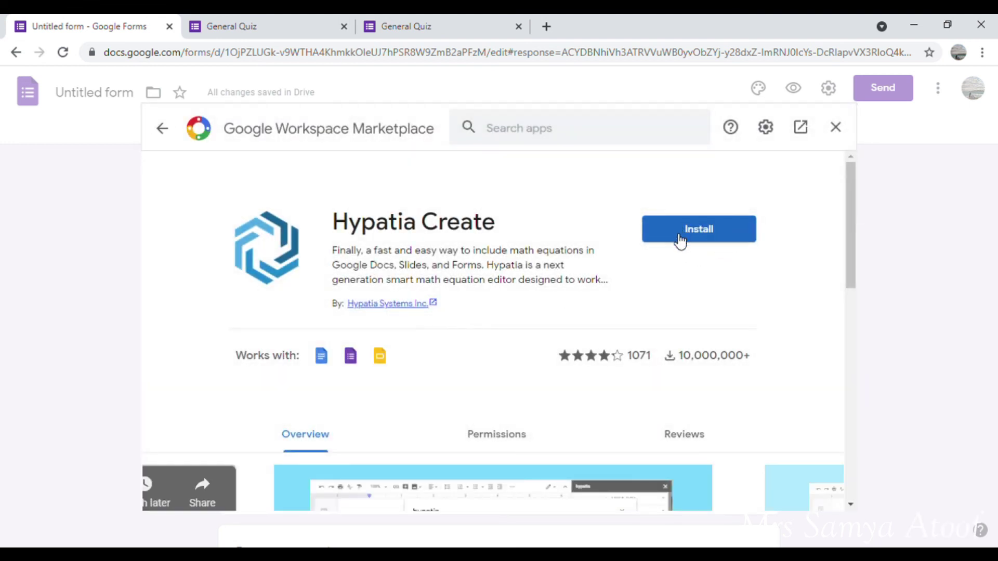
scroll(560, 329, down, 5)
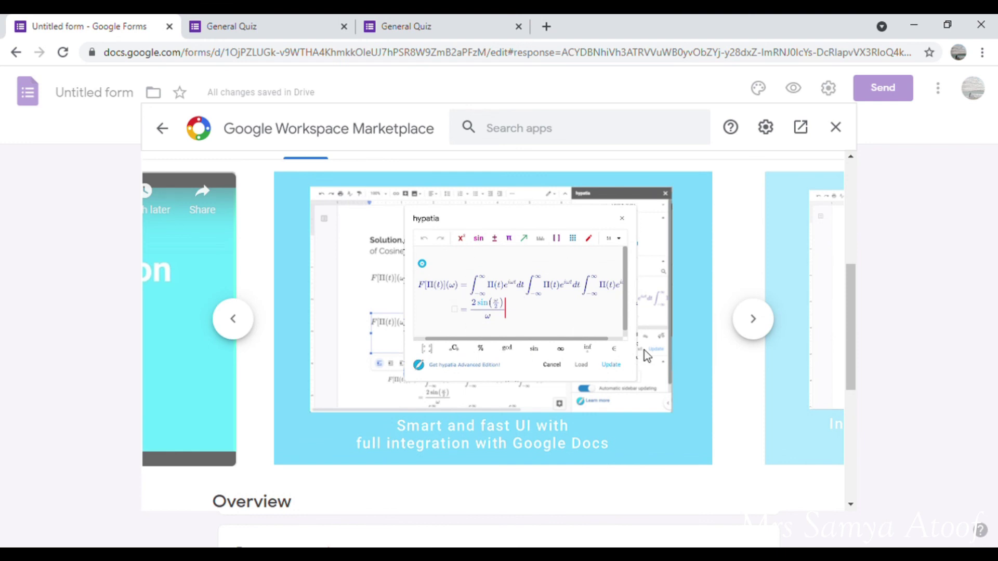
click(767, 322)
click(768, 324)
click(768, 324)
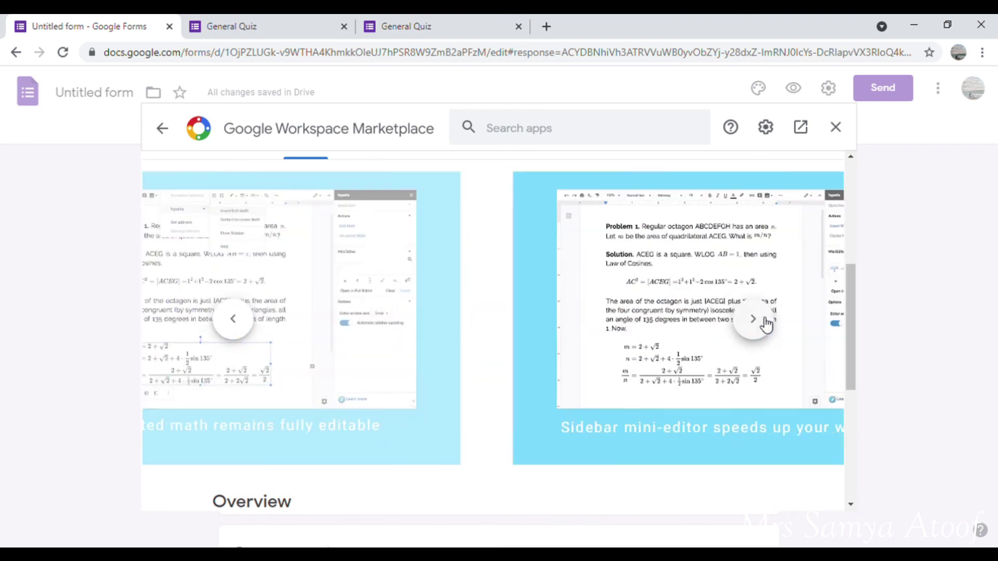
Go back to the Forms home page and rename the most recently opened untitled form as General Quiz
click(21, 53)
click(21, 53)
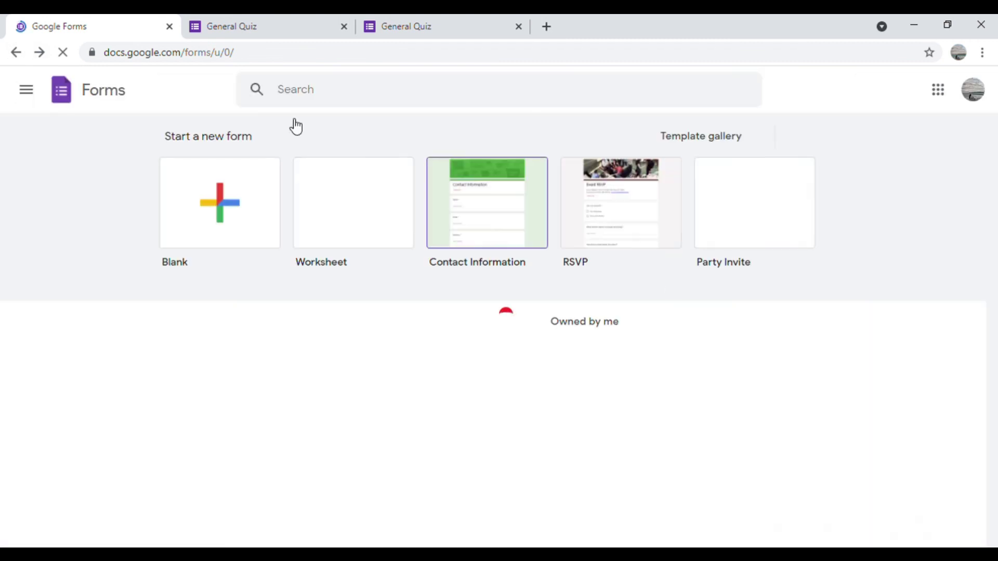
scroll(434, 334, down, 5)
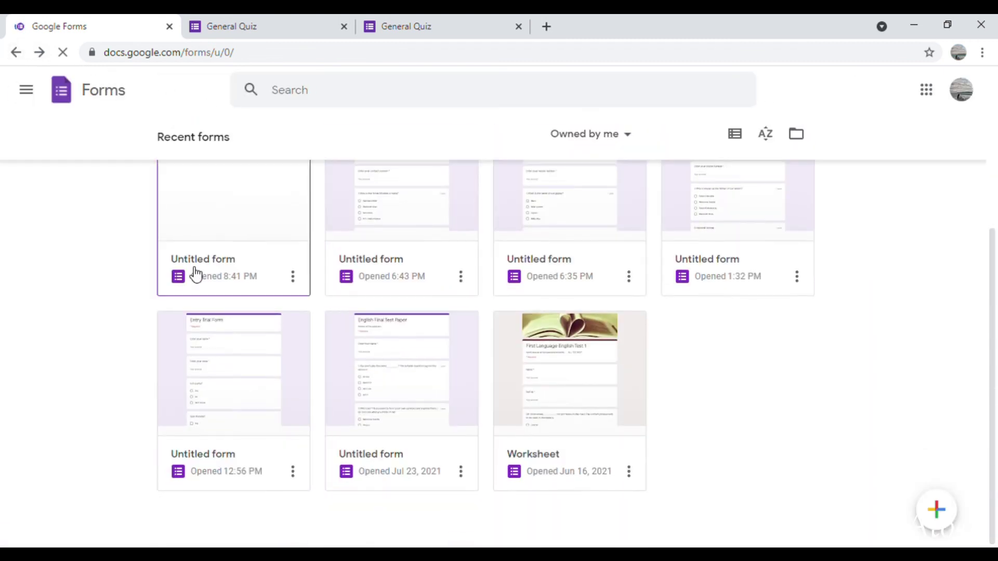
click(293, 276)
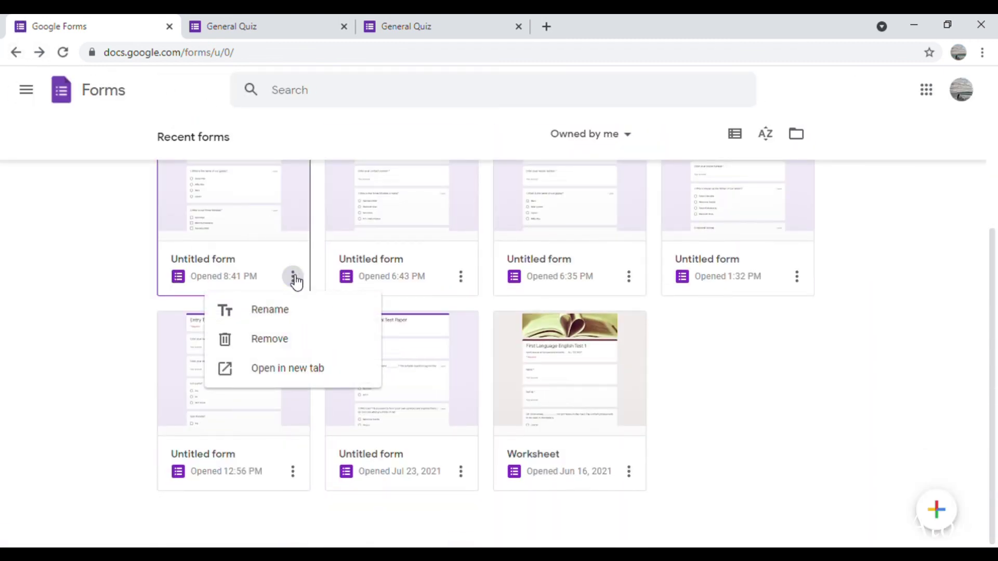
click(288, 315)
click(481, 328)
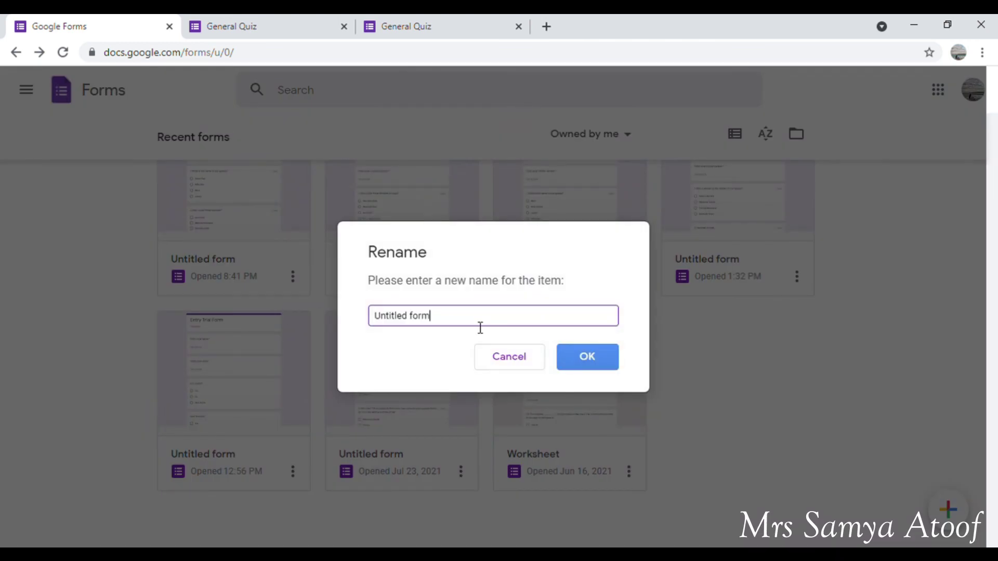
drag(414, 316, 346, 311)
key(BackSpace)
text(General Quiz)
click(602, 362)
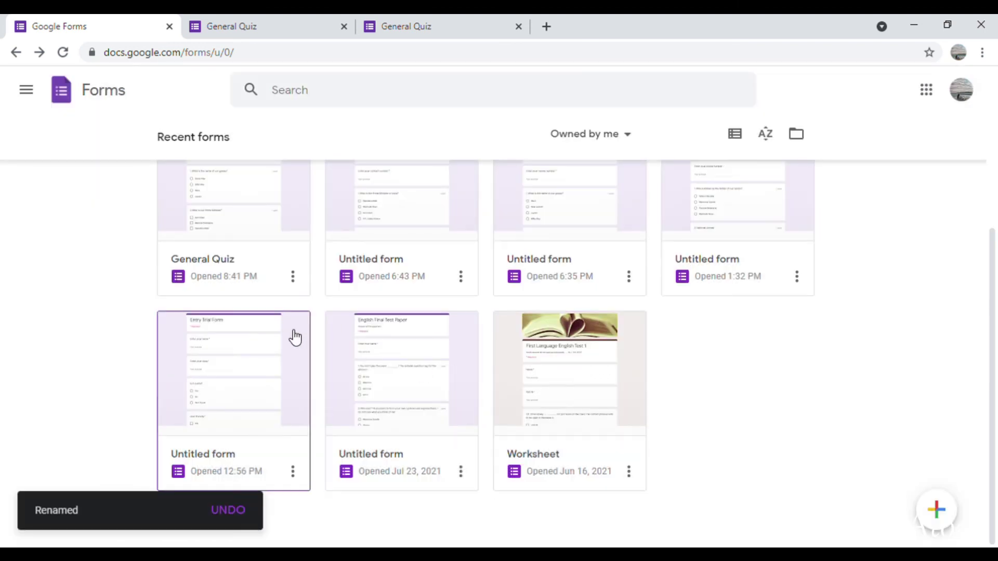